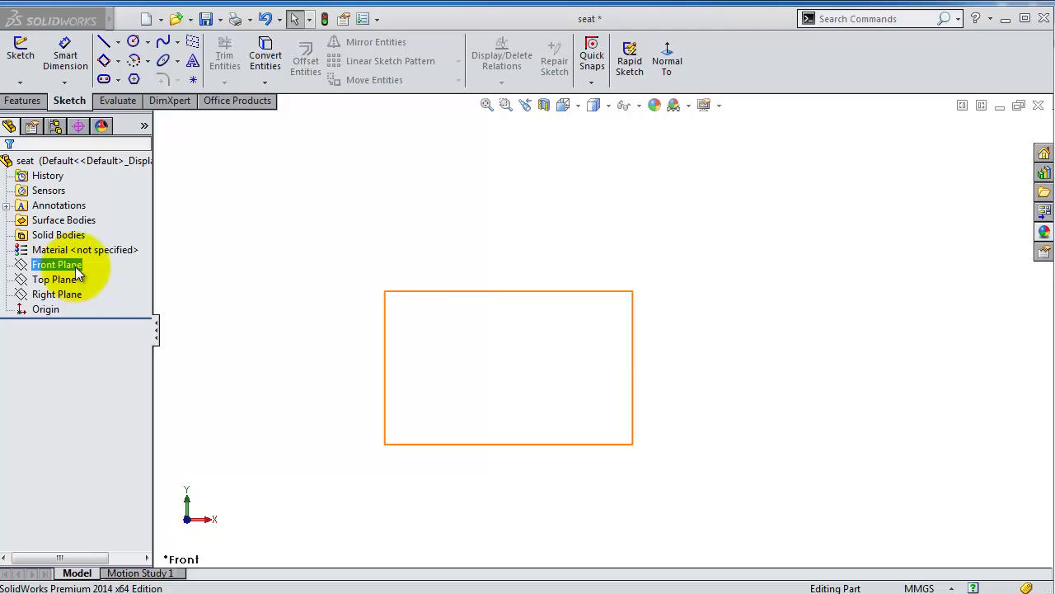
- Create reference axis Axis1 from the selected Front Plane and Top Plane
{"action": "left_click", "coordinate": [70, 278], "text": "ctrl"}
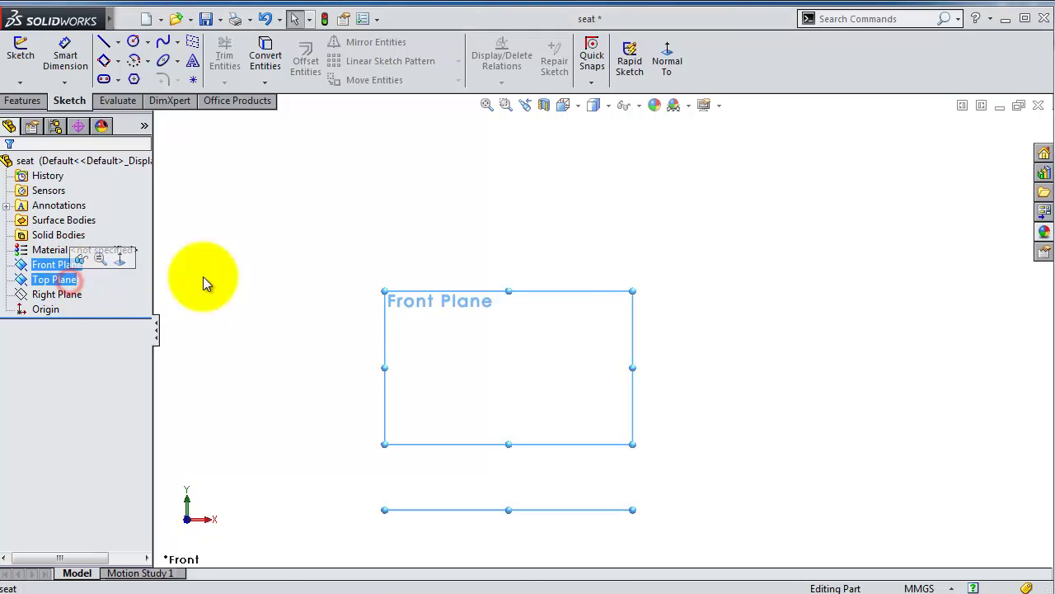
{"action": "left_click", "coordinate": [17, 102]}
{"action": "left_click", "coordinate": [664, 86]}
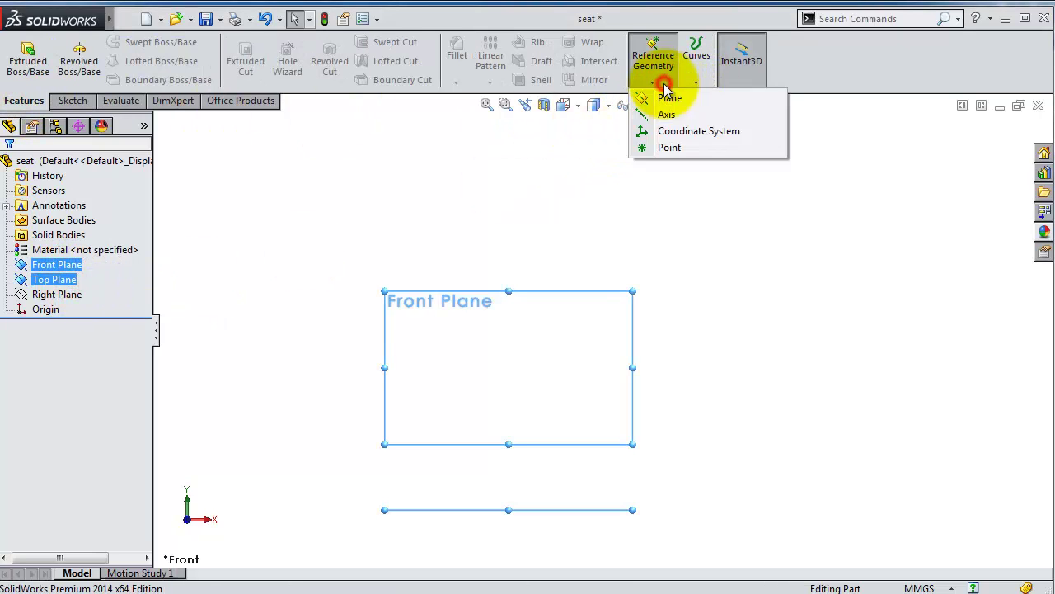
{"action": "left_click", "coordinate": [673, 115]}
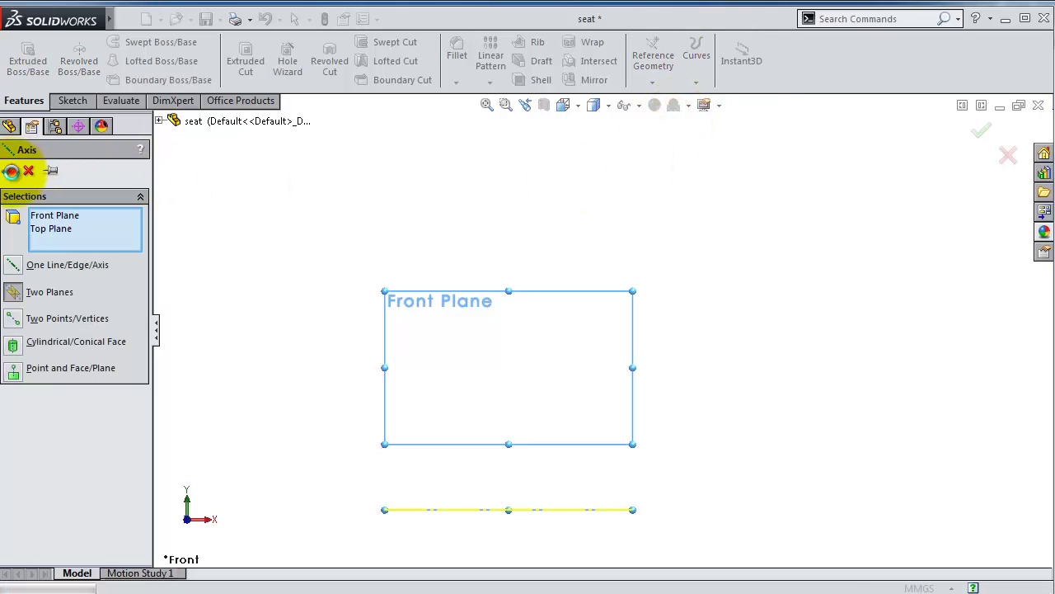
{"action": "left_click", "coordinate": [10, 171]}
{"action": "middle_click_drag", "start_coordinate": [549, 396], "coordinate": [610, 437]}
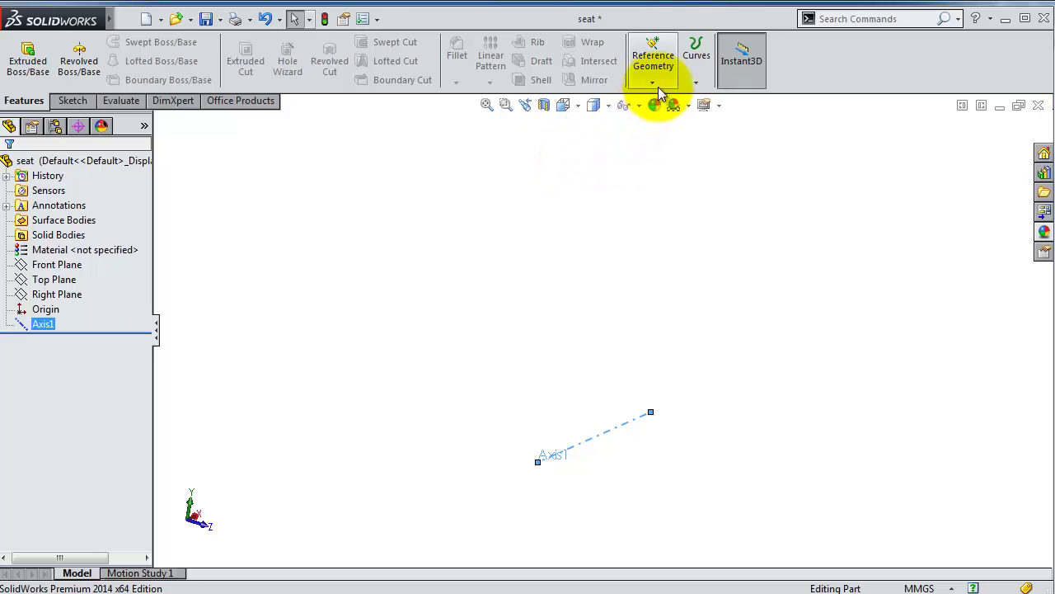
- Create Plane1 through Axis1, angled 15 degrees from the Front Plane
{"action": "left_click", "coordinate": [58, 264]}
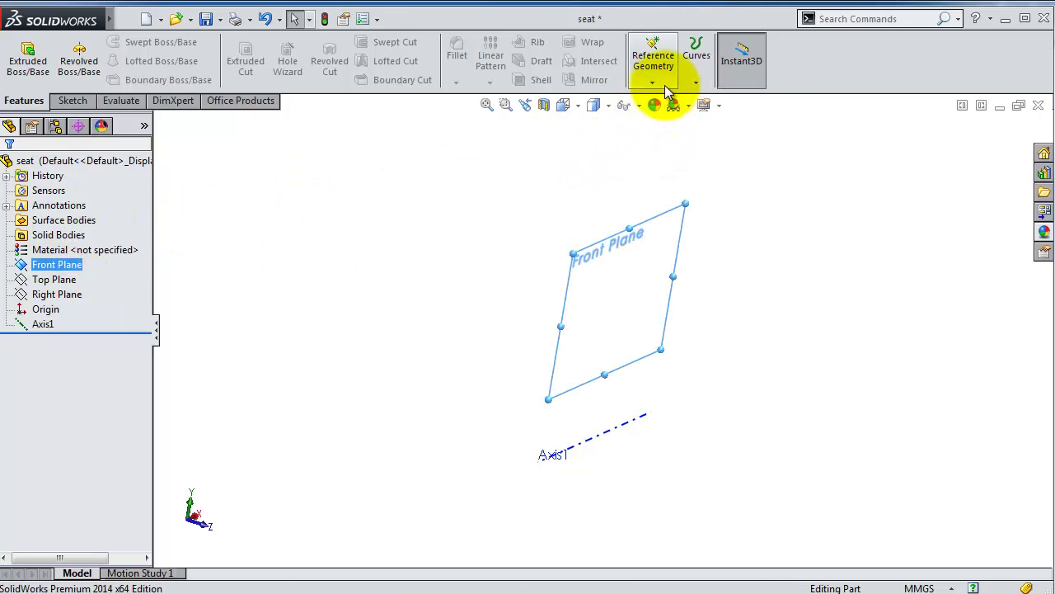
{"action": "left_click", "coordinate": [659, 85]}
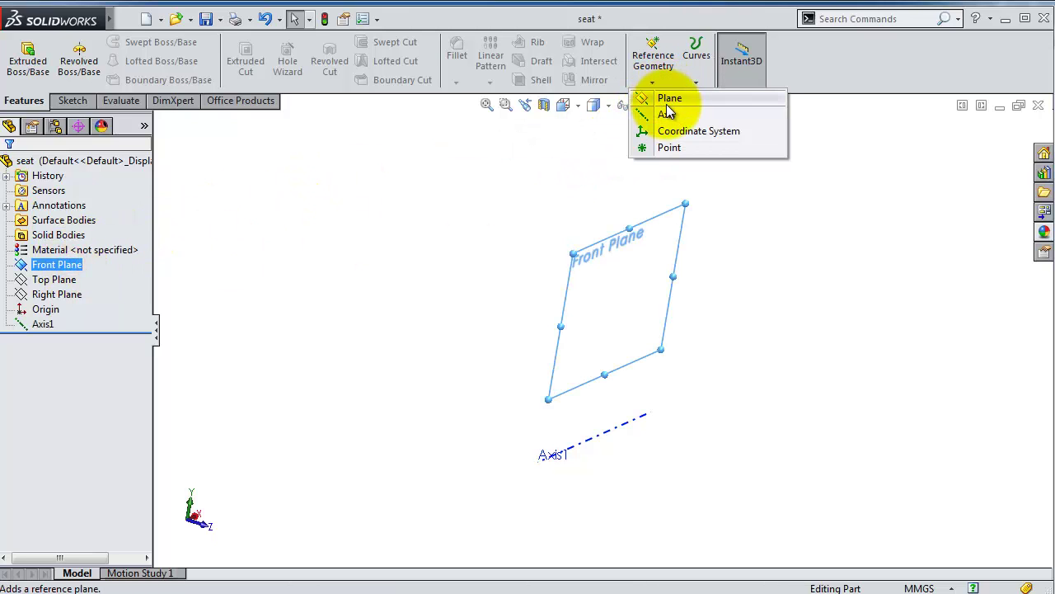
{"action": "left_click", "coordinate": [667, 101]}
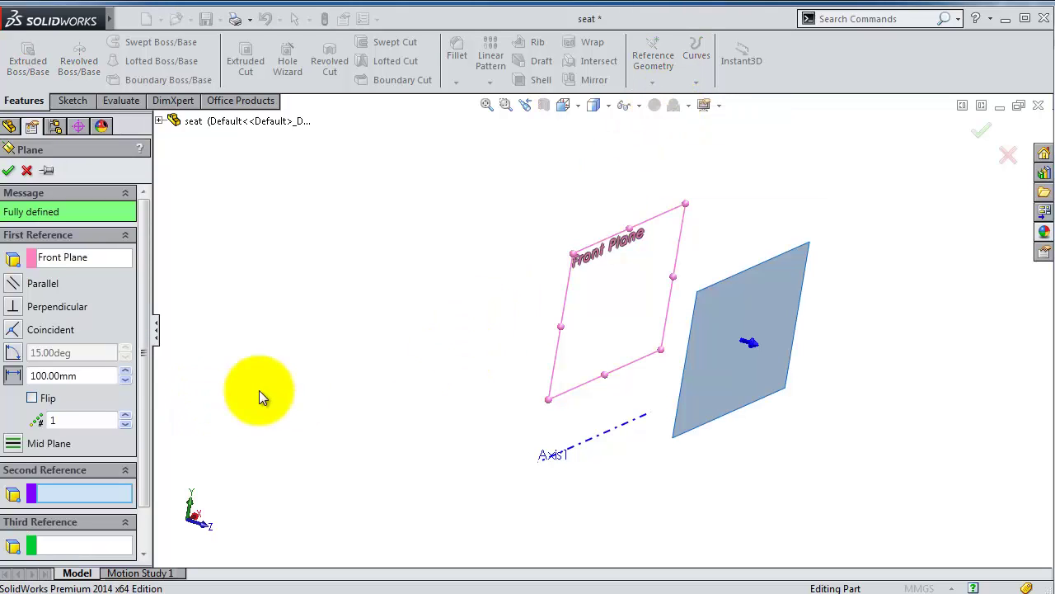
{"action": "left_click", "coordinate": [597, 447]}
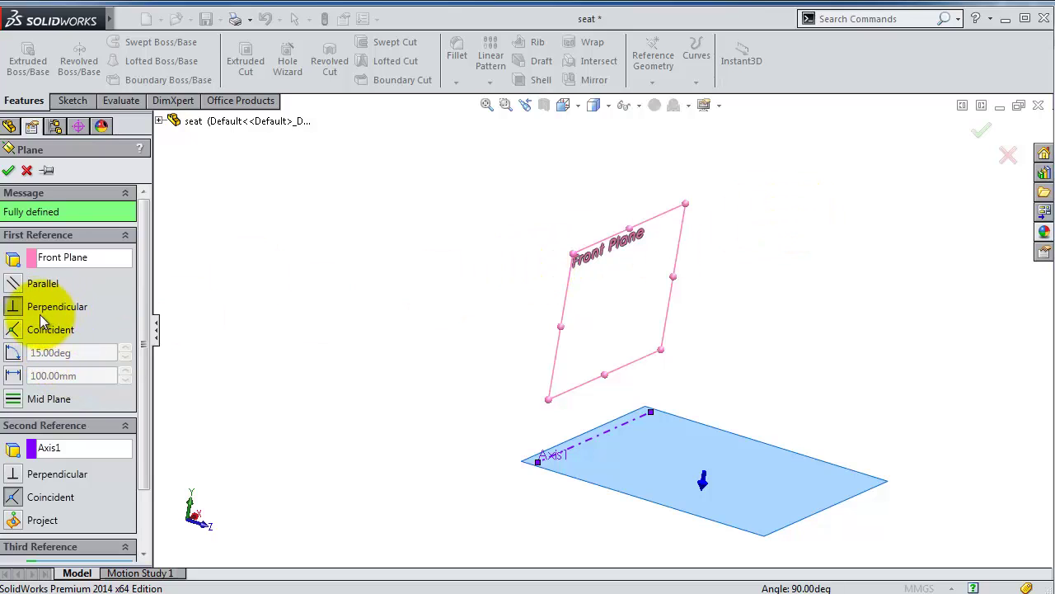
{"action": "left_click", "coordinate": [12, 352]}
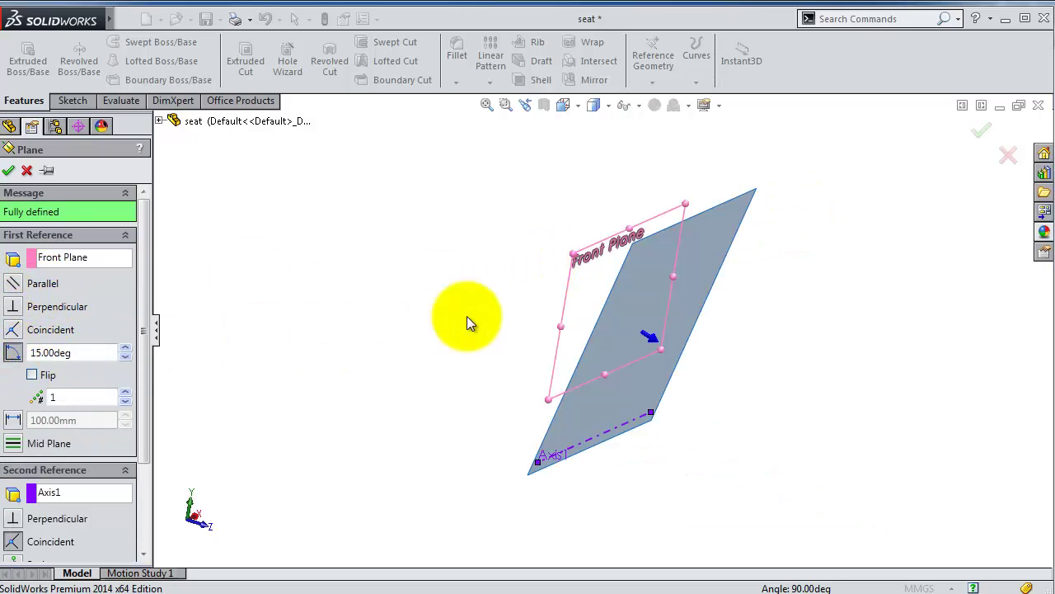
{"action": "mouse_move", "coordinate": [466, 322]}
{"action": "middle_mouse_down"}
{"action": "mouse_move", "coordinate": [606, 321]}
{"action": "mouse_move", "coordinate": [596, 283]}
{"action": "mouse_move", "coordinate": [607, 295]}
{"action": "middle_mouse_up"}
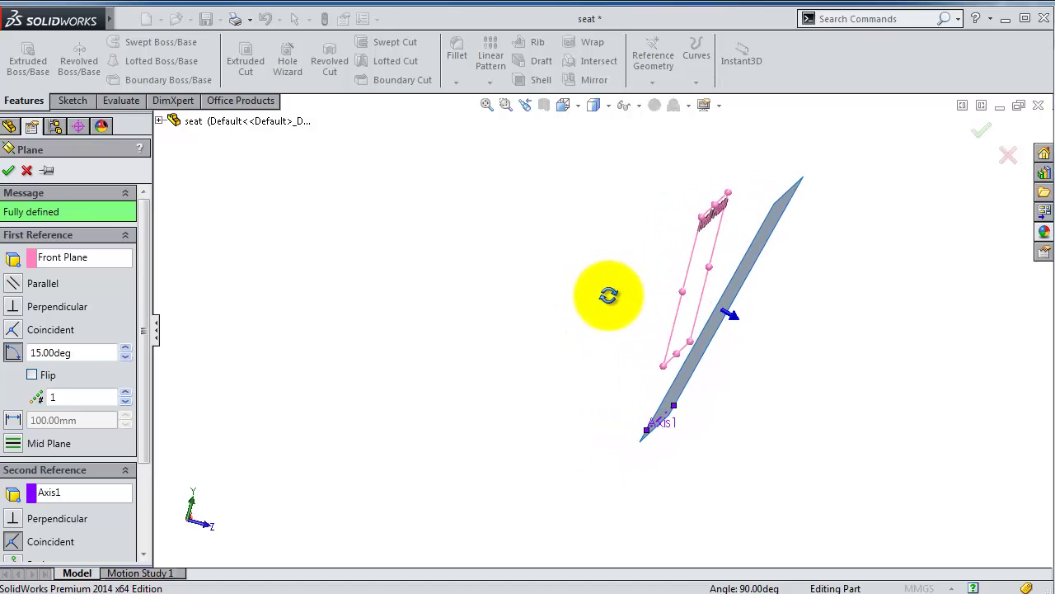
{"action": "left_click", "coordinate": [8, 170]}
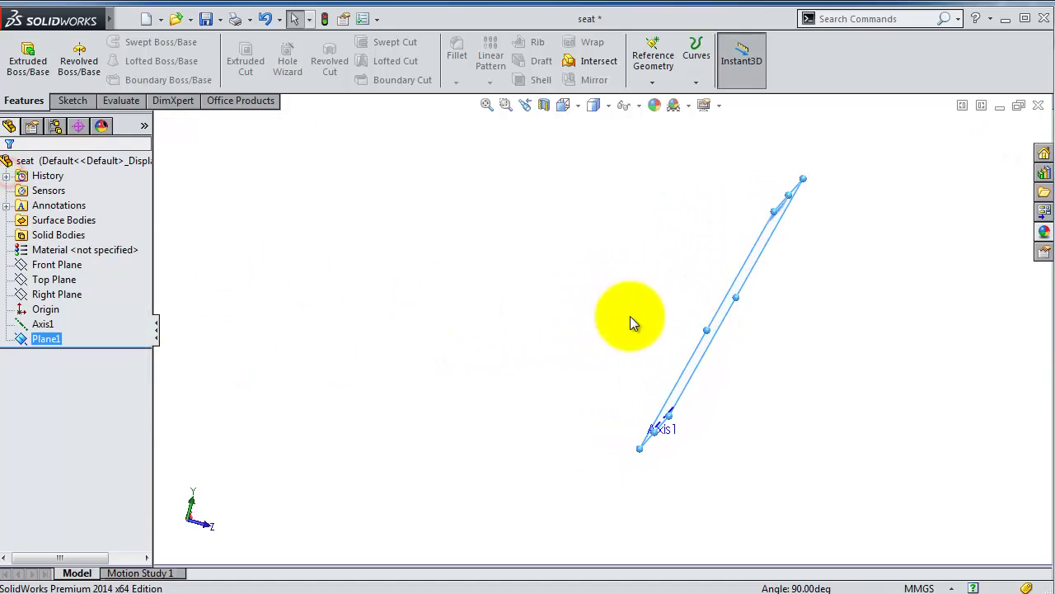
{"action": "middle_click_drag", "start_coordinate": [630, 316], "coordinate": [631, 330]}
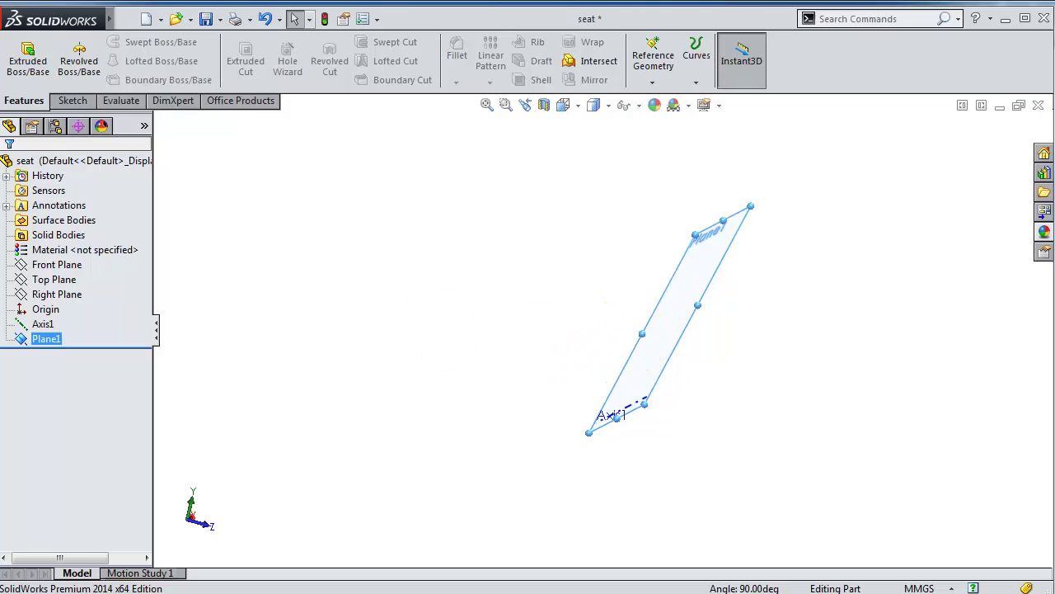
- Start a Front Plane sketch with a vertical centerline rising from the origin
{"action": "left_click", "coordinate": [56, 264]}
{"action": "left_click", "coordinate": [51, 248]}
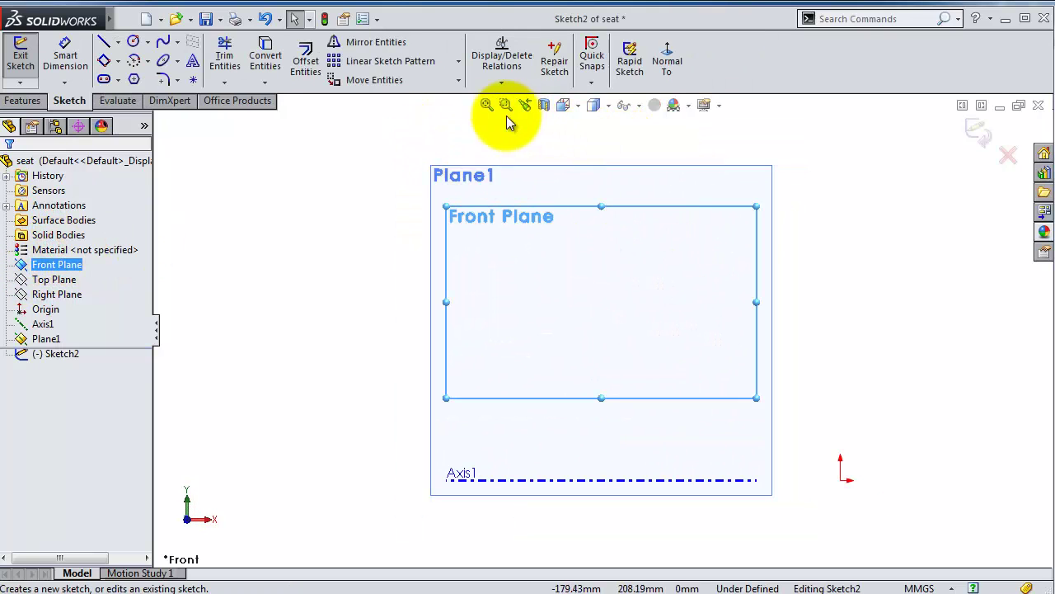
{"action": "left_click", "coordinate": [118, 43]}
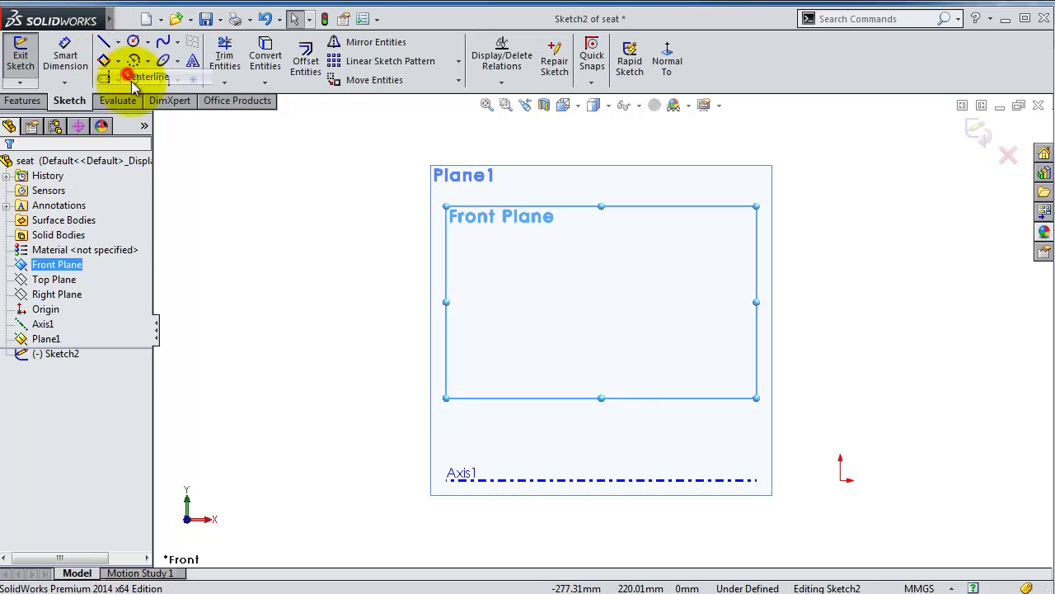
{"action": "left_click", "coordinate": [115, 71]}
{"action": "left_click", "coordinate": [841, 481]}
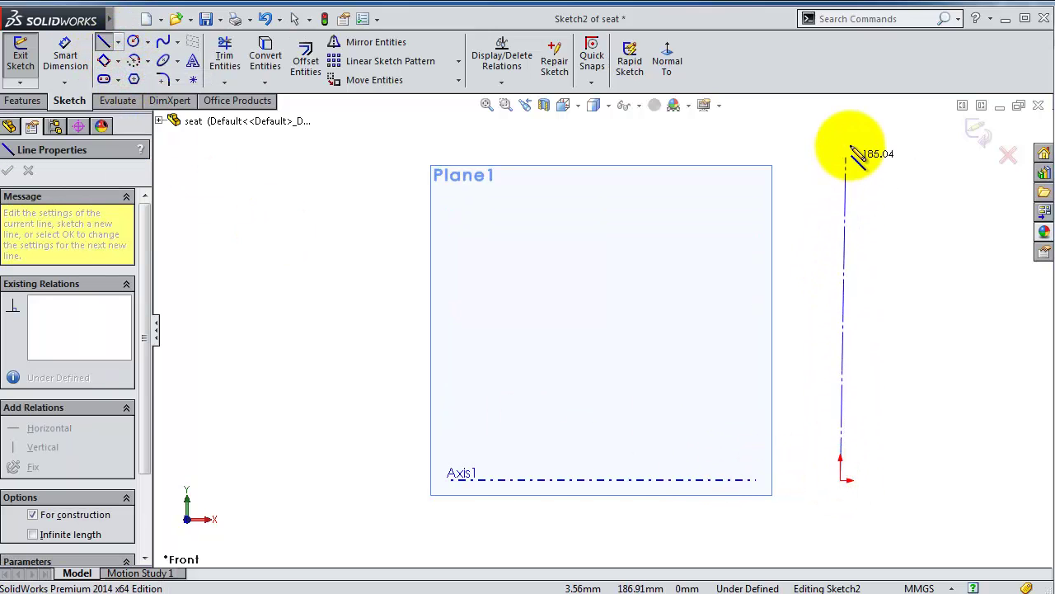
{"action": "left_click", "coordinate": [841, 120]}
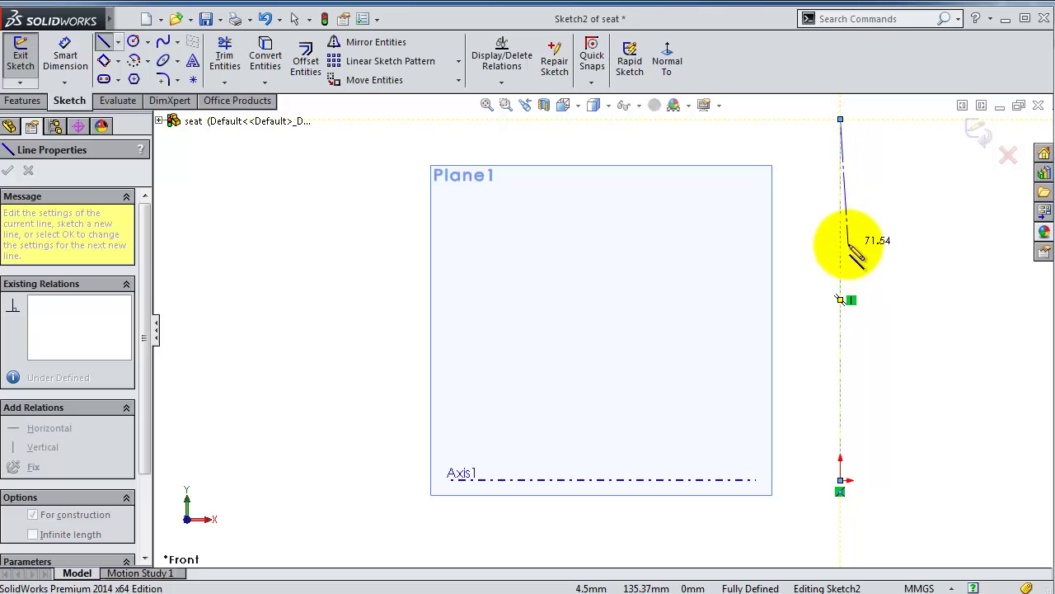
{"action": "key", "text": "Escape"}
- Draw the base line, an upward tangent arc, a slanted line, a rounded corner and a short top segment
{"action": "left_click", "coordinate": [104, 42]}
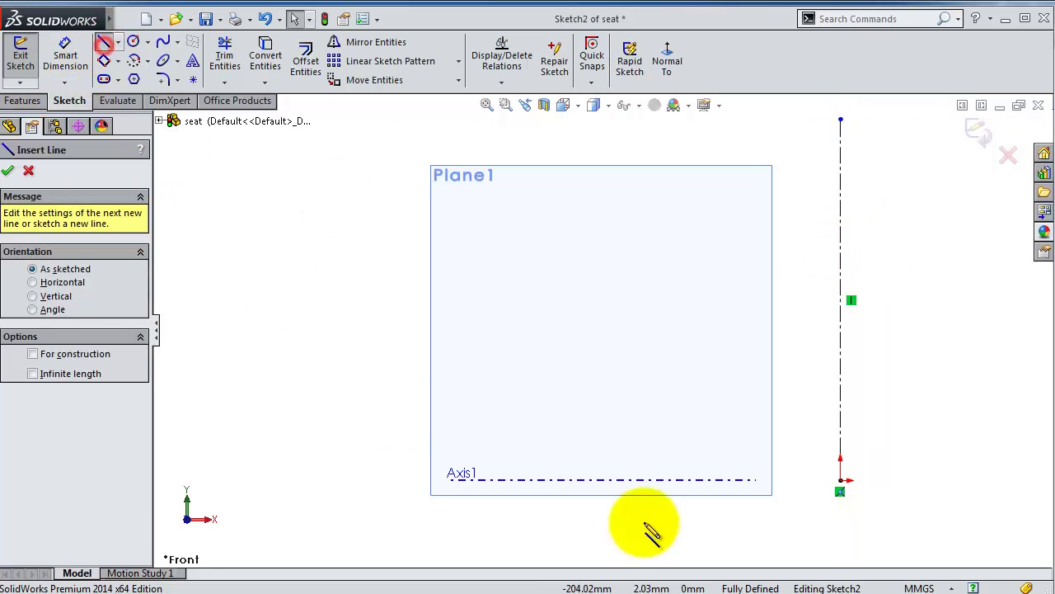
{"action": "left_click", "coordinate": [841, 481]}
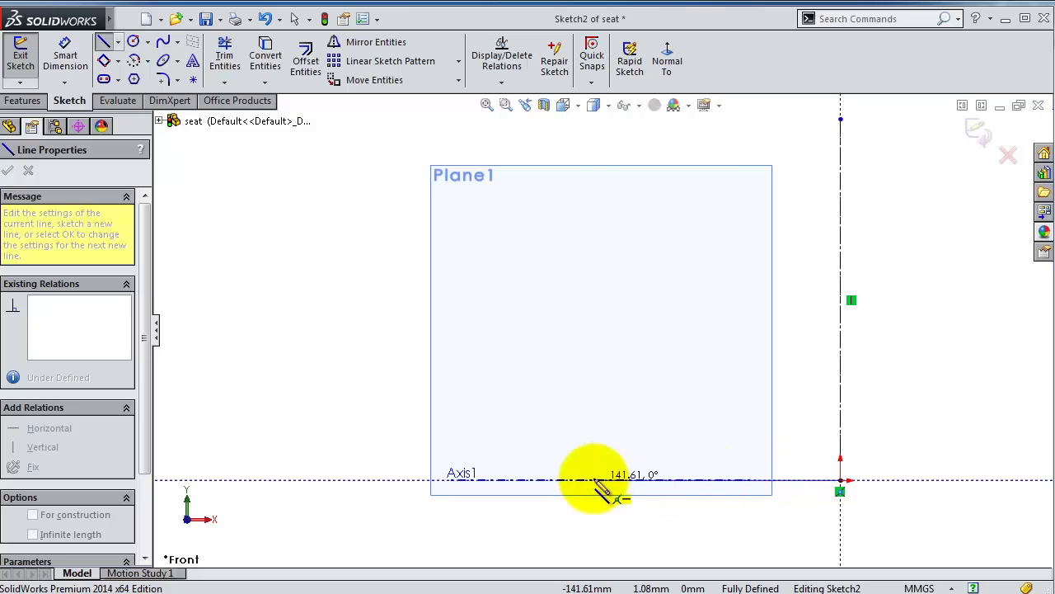
{"action": "scroll", "coordinate": [820, 477], "scroll_direction": "down", "scroll_amount": 2}
{"action": "scroll", "coordinate": [702, 365], "scroll_direction": "up", "scroll_amount": 5}
{"action": "scroll", "coordinate": [731, 380], "scroll_direction": "down", "scroll_amount": 3}
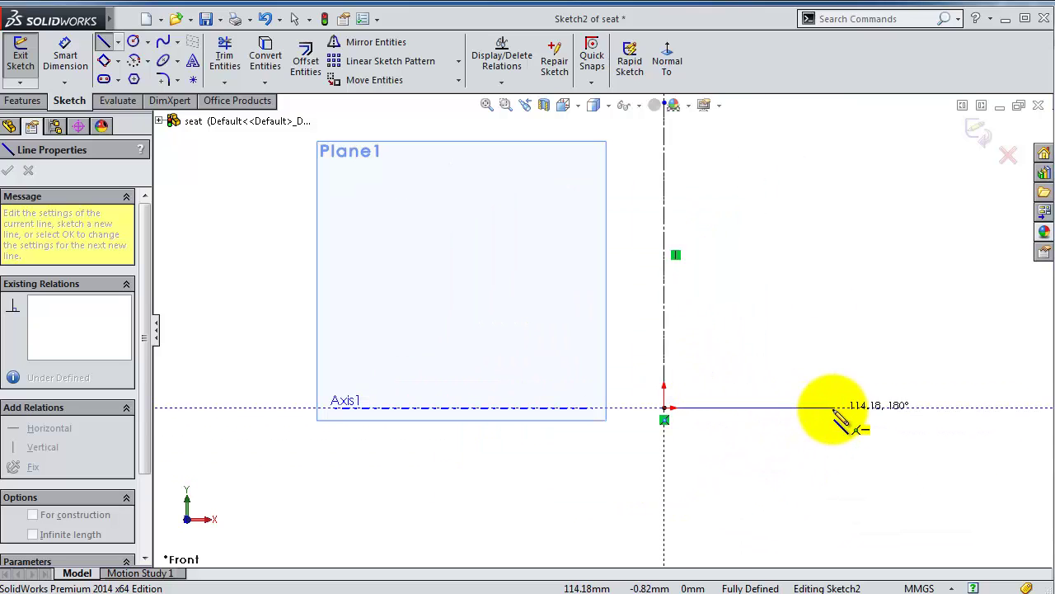
{"action": "left_click", "coordinate": [841, 407]}
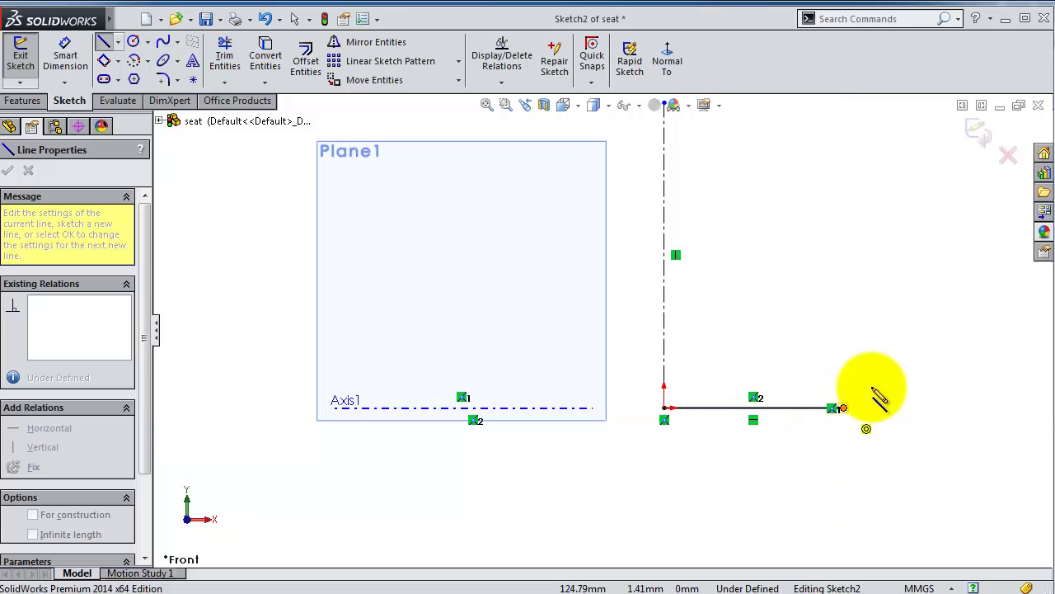
{"action": "left_click", "coordinate": [915, 353]}
{"action": "scroll", "coordinate": [923, 272], "scroll_direction": "up", "scroll_amount": 3}
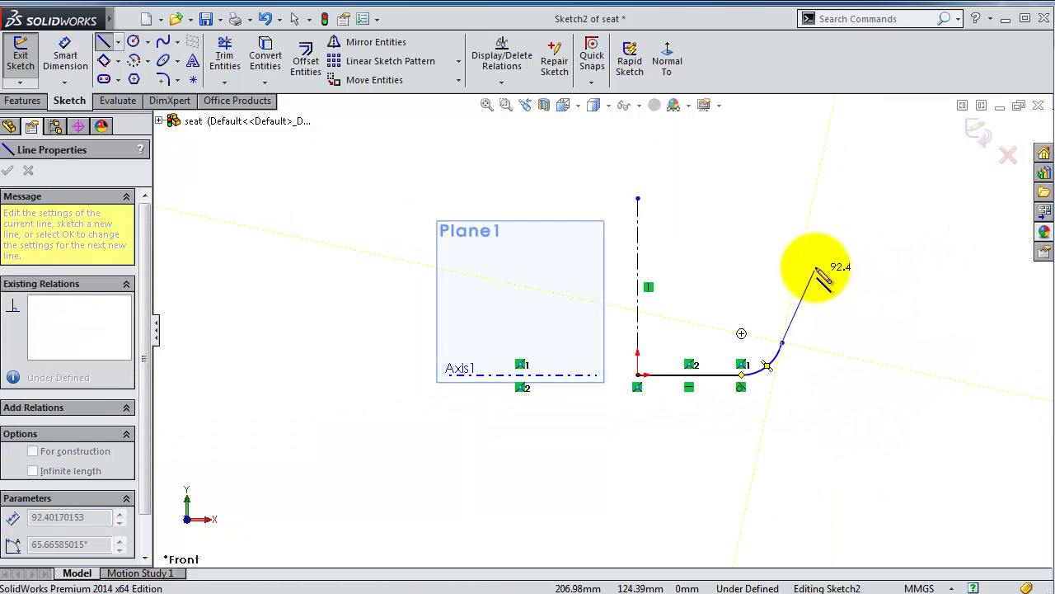
{"action": "scroll", "coordinate": [813, 251], "scroll_direction": "down", "scroll_amount": 2}
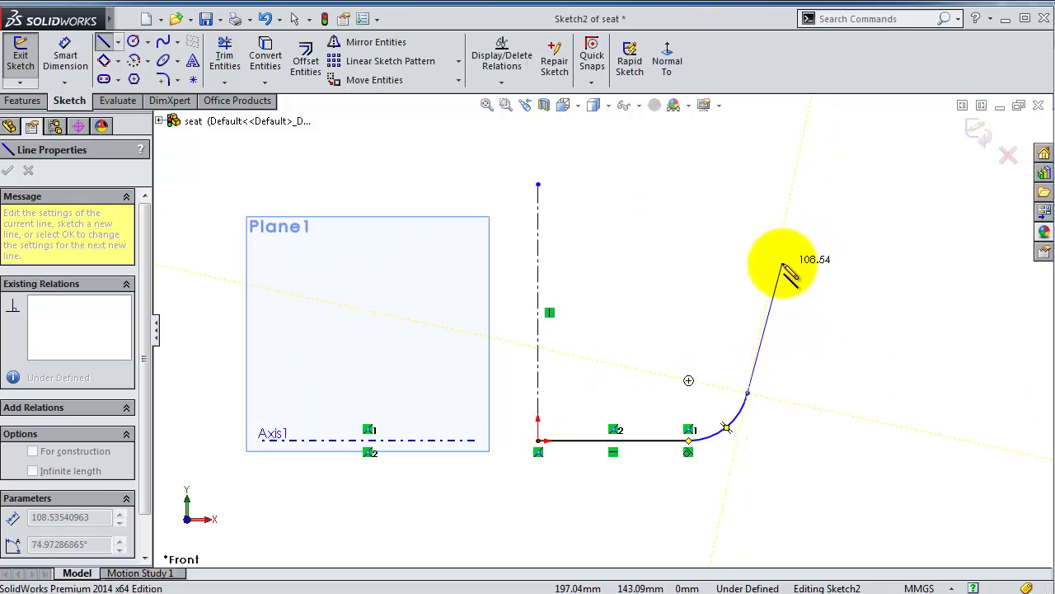
{"action": "left_click", "coordinate": [775, 263]}
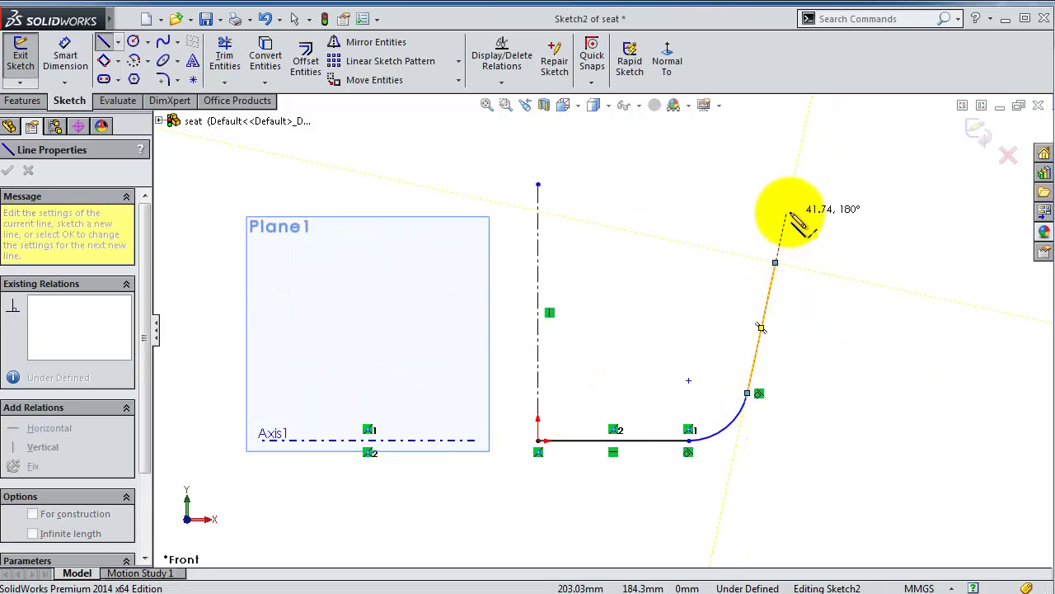
{"action": "scroll", "coordinate": [828, 207], "scroll_direction": "down", "scroll_amount": 2}
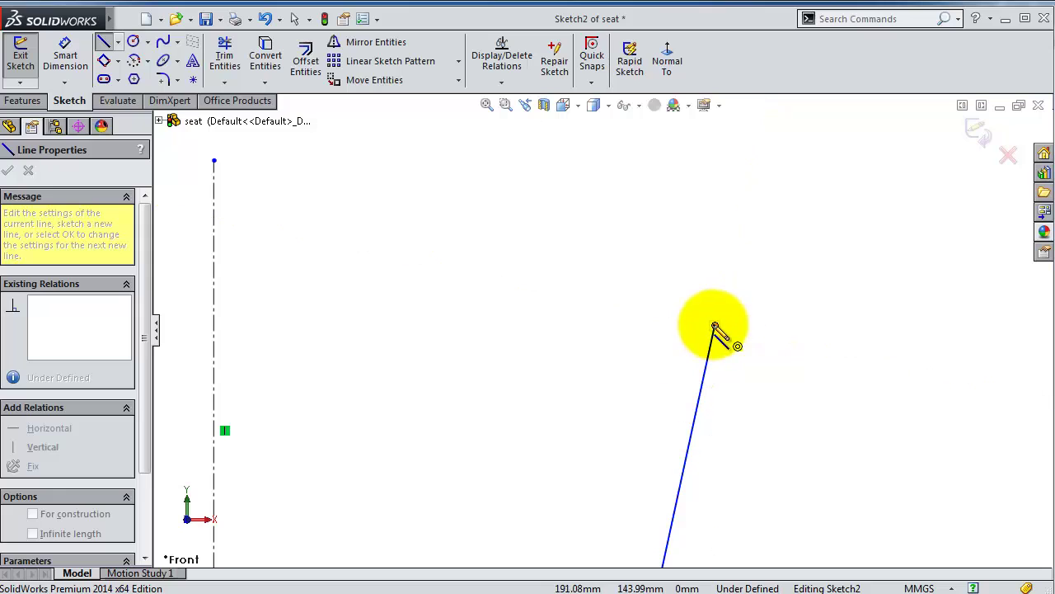
{"action": "left_click", "coordinate": [681, 284]}
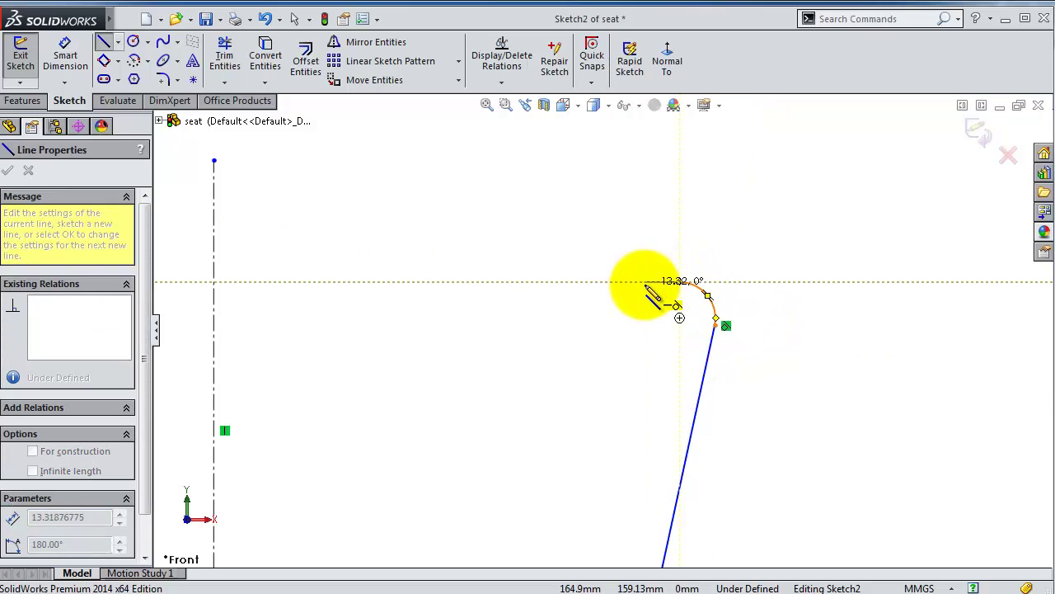
{"action": "left_click", "coordinate": [645, 282]}
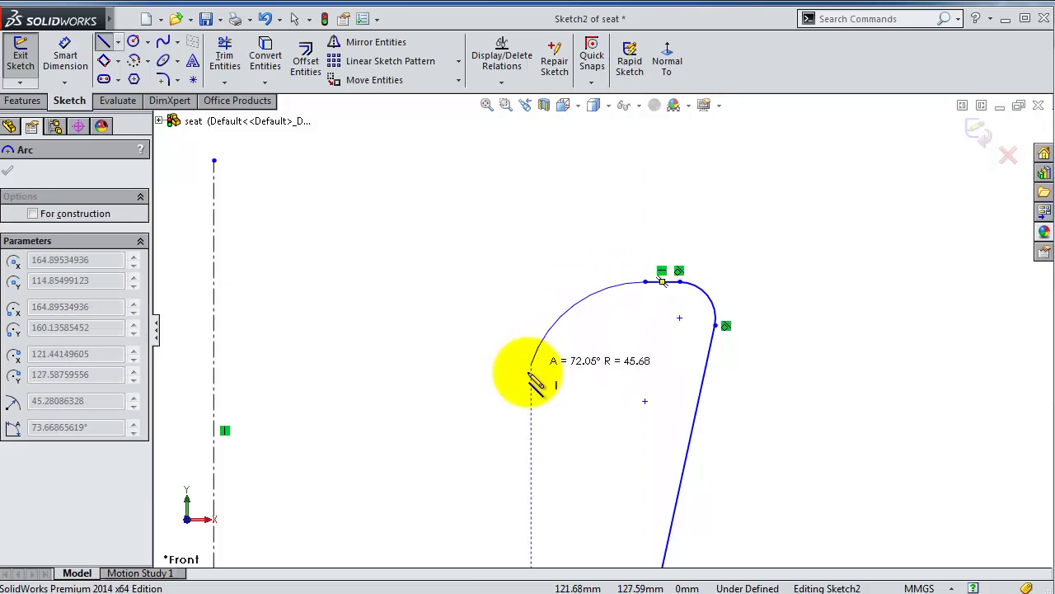
- Complete the profile with a downward arc, a down-left line, a tangent arc and a horizontal line to the centerline
{"action": "left_click", "coordinate": [510, 367]}
{"action": "scroll", "coordinate": [495, 416], "scroll_direction": "up", "scroll_amount": 3}
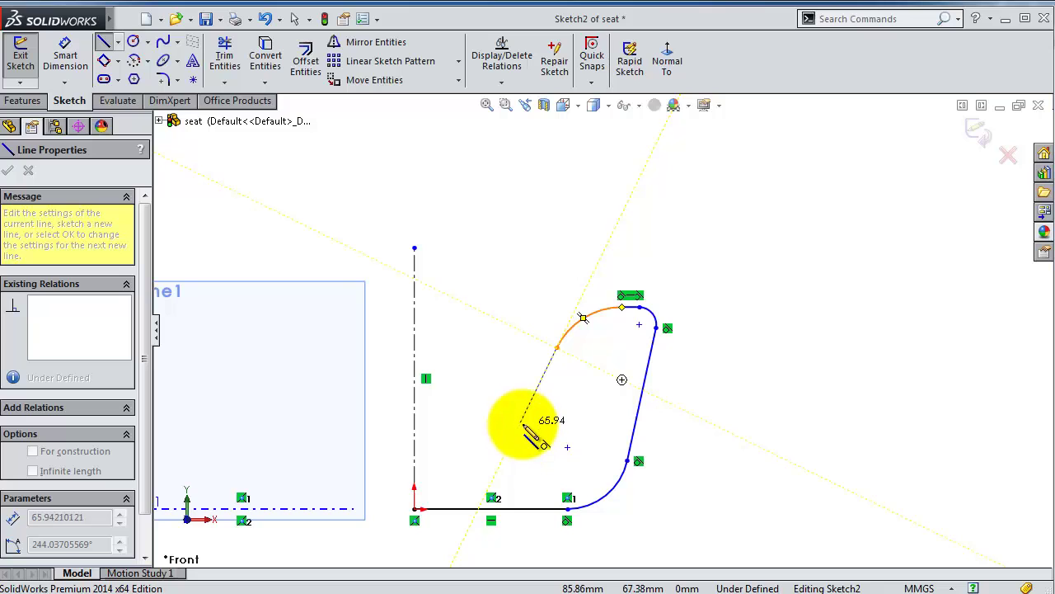
{"action": "left_click", "coordinate": [522, 423]}
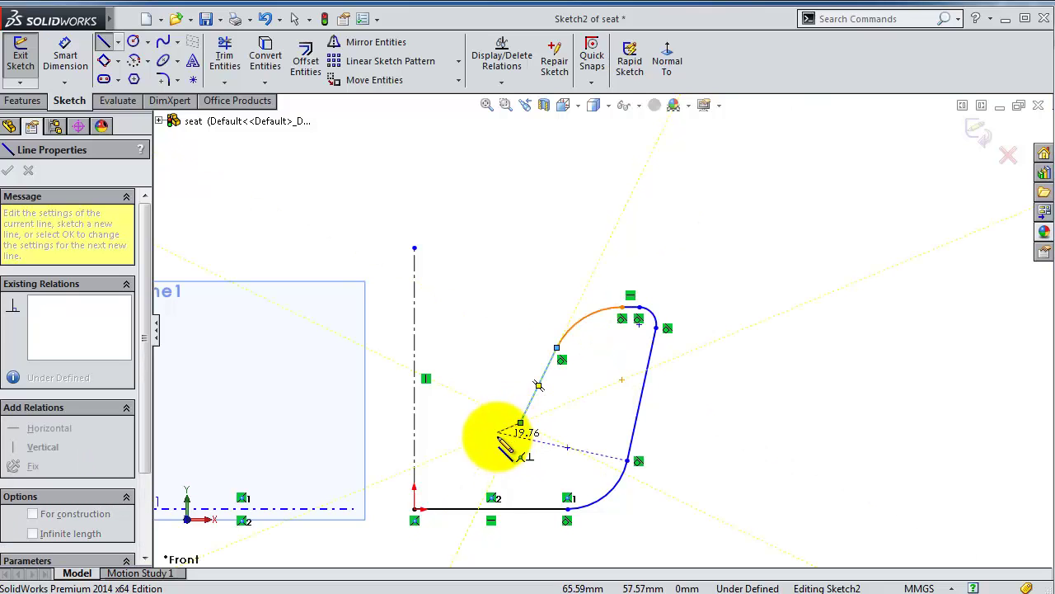
{"action": "scroll", "coordinate": [517, 423], "scroll_direction": "down", "scroll_amount": 3}
{"action": "scroll", "coordinate": [523, 365], "scroll_direction": "down", "scroll_amount": 2}
{"action": "scroll", "coordinate": [501, 353], "scroll_direction": "down", "scroll_amount": 1}
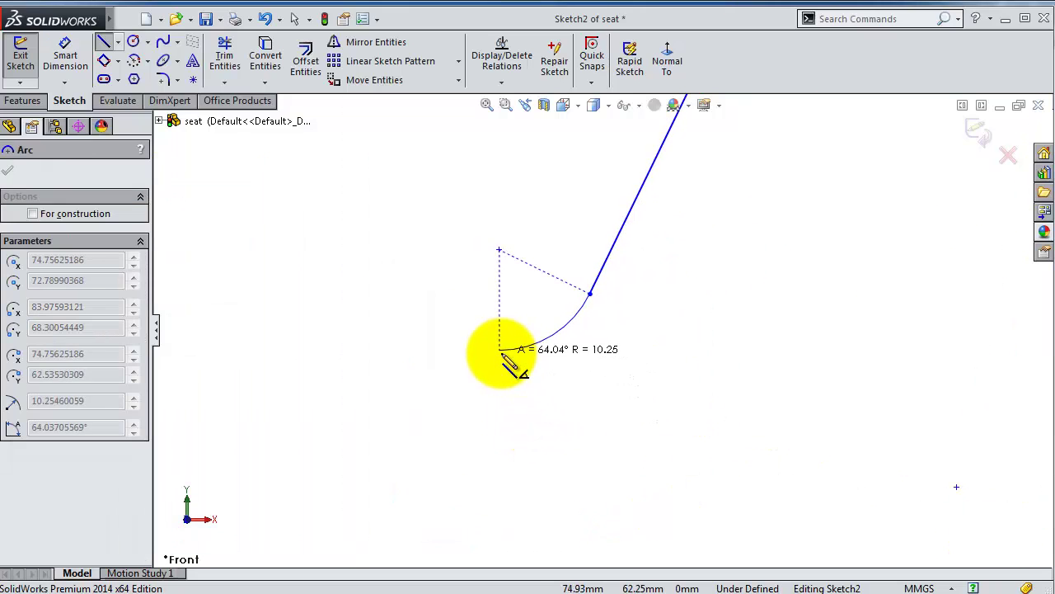
{"action": "scroll", "coordinate": [493, 361], "scroll_direction": "up", "scroll_amount": 1}
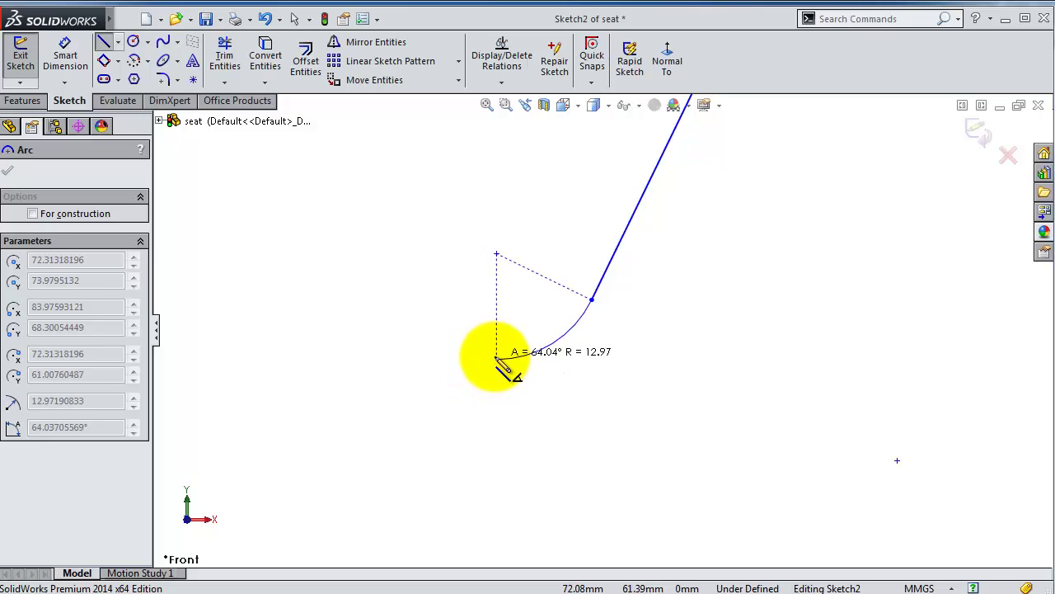
{"action": "left_click", "coordinate": [499, 353]}
{"action": "scroll", "coordinate": [405, 353], "scroll_direction": "up", "scroll_amount": 3}
{"action": "scroll", "coordinate": [402, 349], "scroll_direction": "up", "scroll_amount": 1}
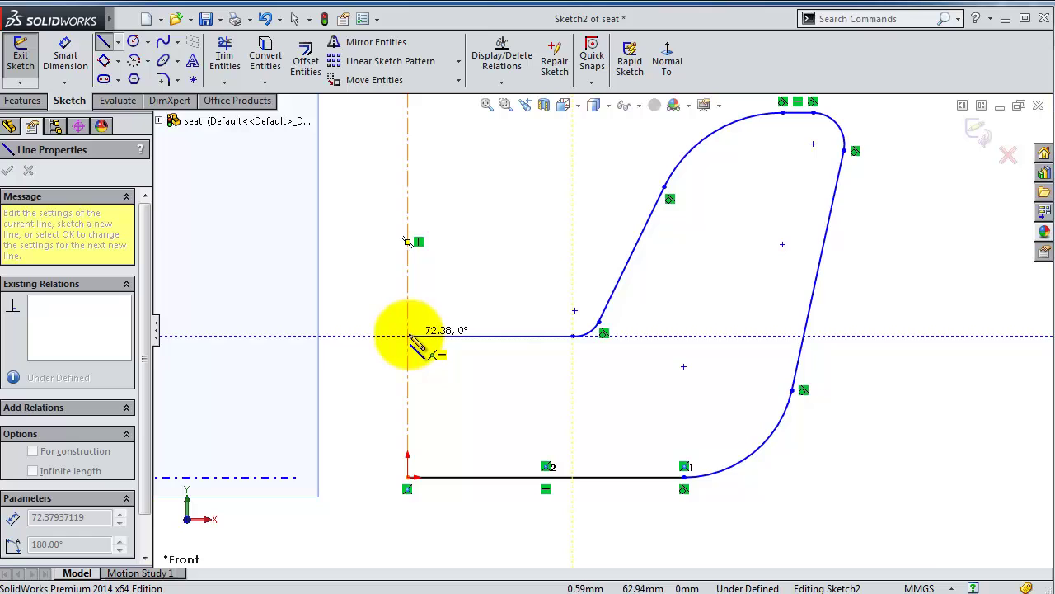
{"action": "left_click", "coordinate": [408, 335]}
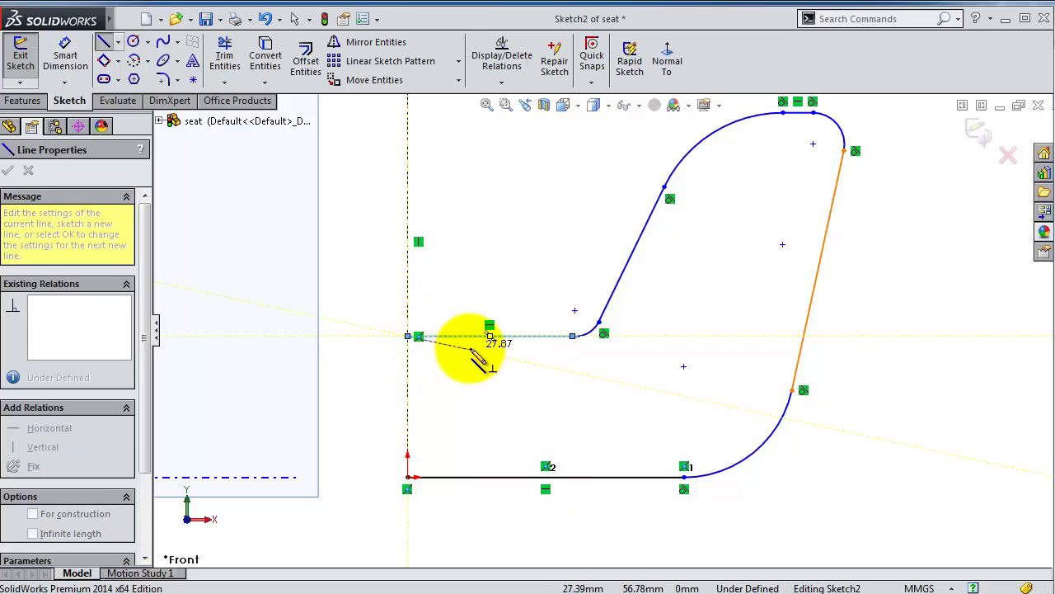
{"action": "key", "text": "Escape"}
{"action": "left_click", "coordinate": [73, 62]}
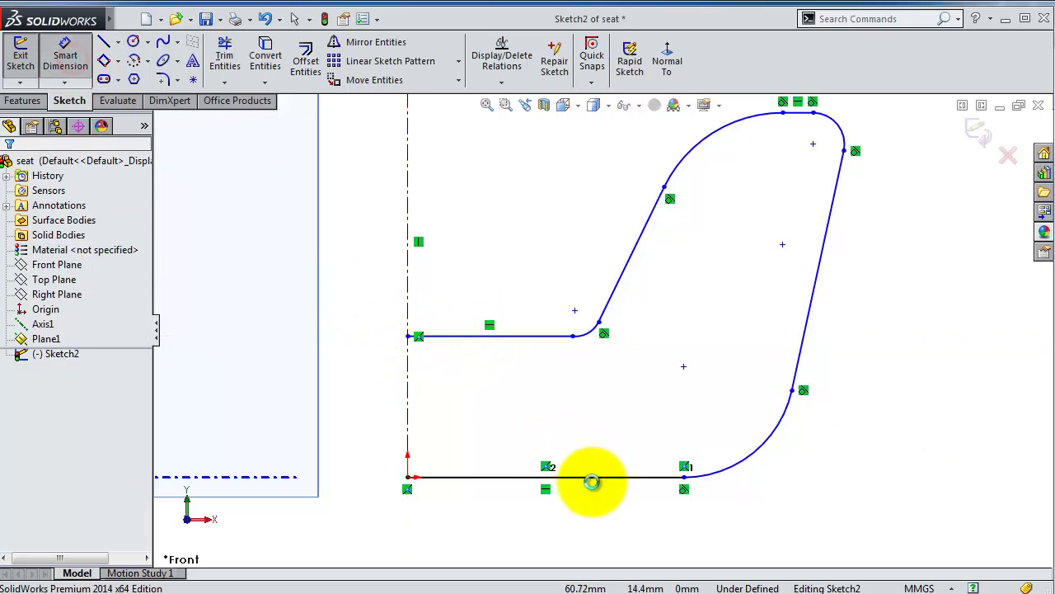
- Dimension the bottom line 180, the lower right arc R40 and the slanted line 175
{"action": "left_click", "coordinate": [606, 477]}
{"action": "left_click", "coordinate": [617, 499]}
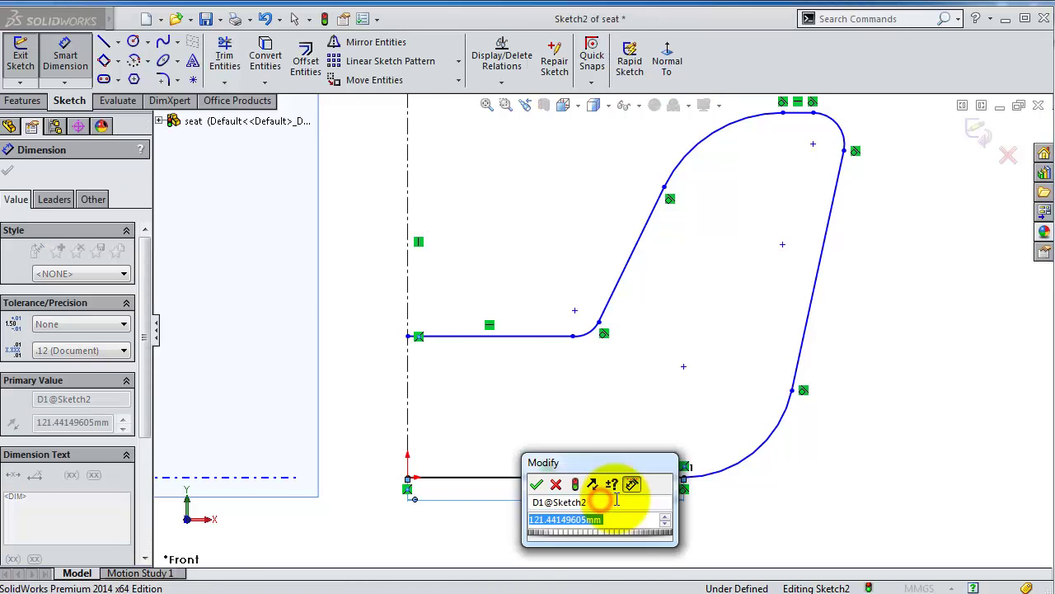
{"action": "type", "text": "1"}
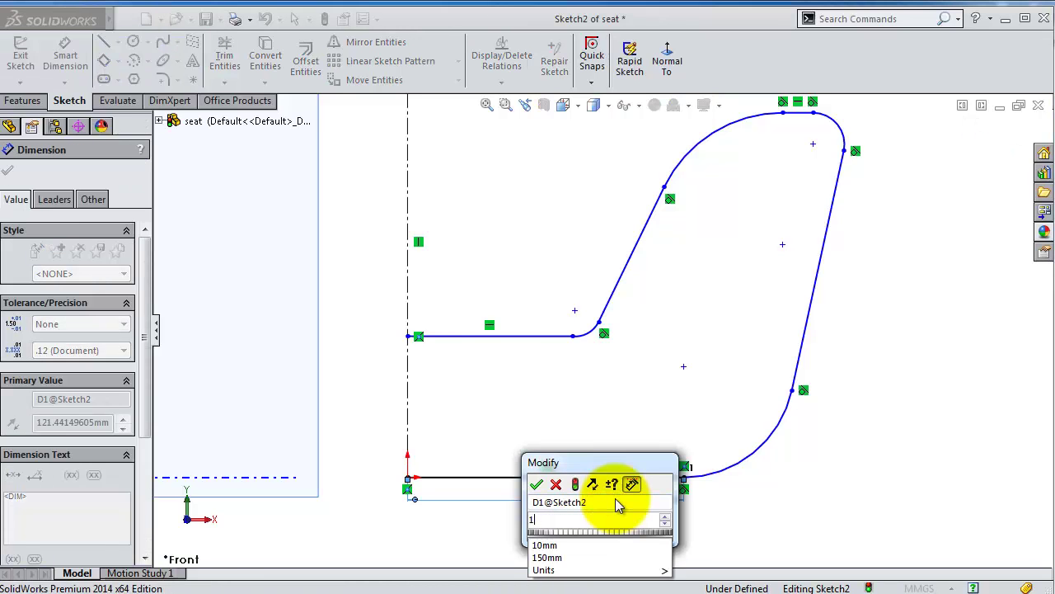
{"action": "type", "text": "80"}
{"action": "key", "text": "Return"}
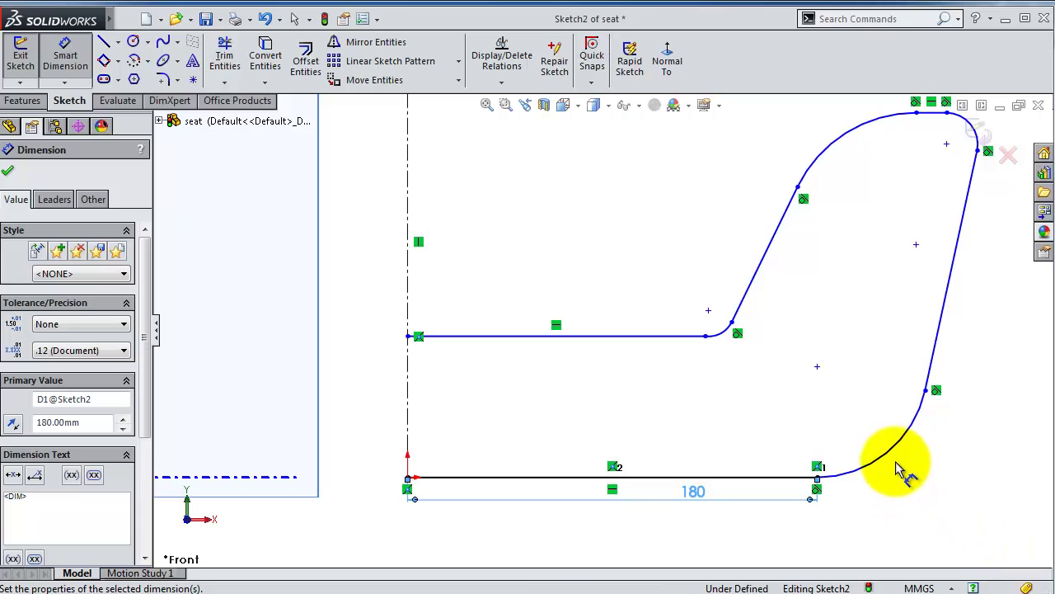
{"action": "left_click", "coordinate": [901, 462]}
{"action": "left_click", "coordinate": [907, 466]}
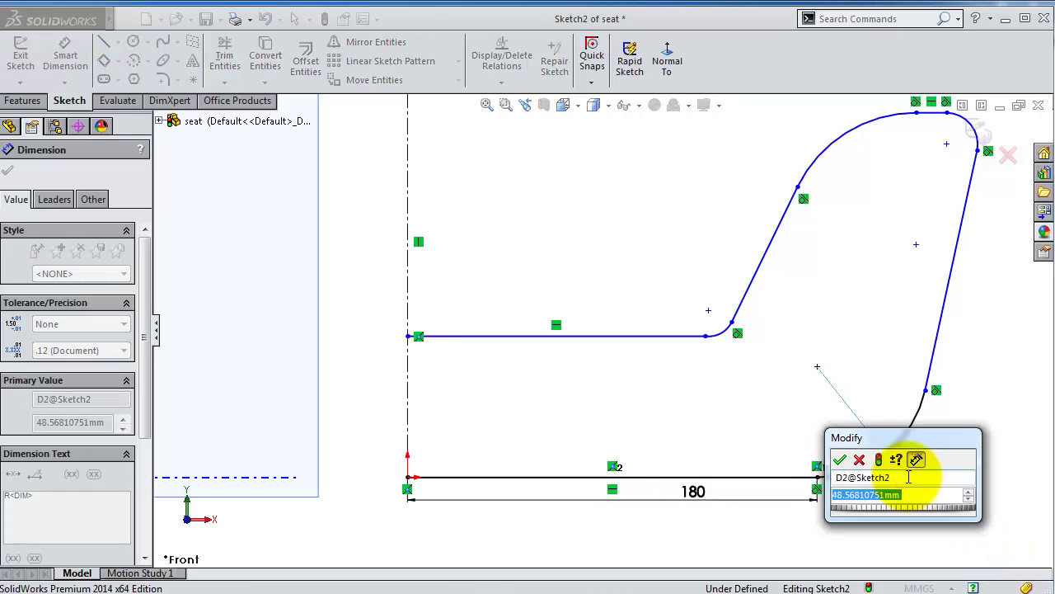
{"action": "type", "text": "40"}
{"action": "key", "text": "Return"}
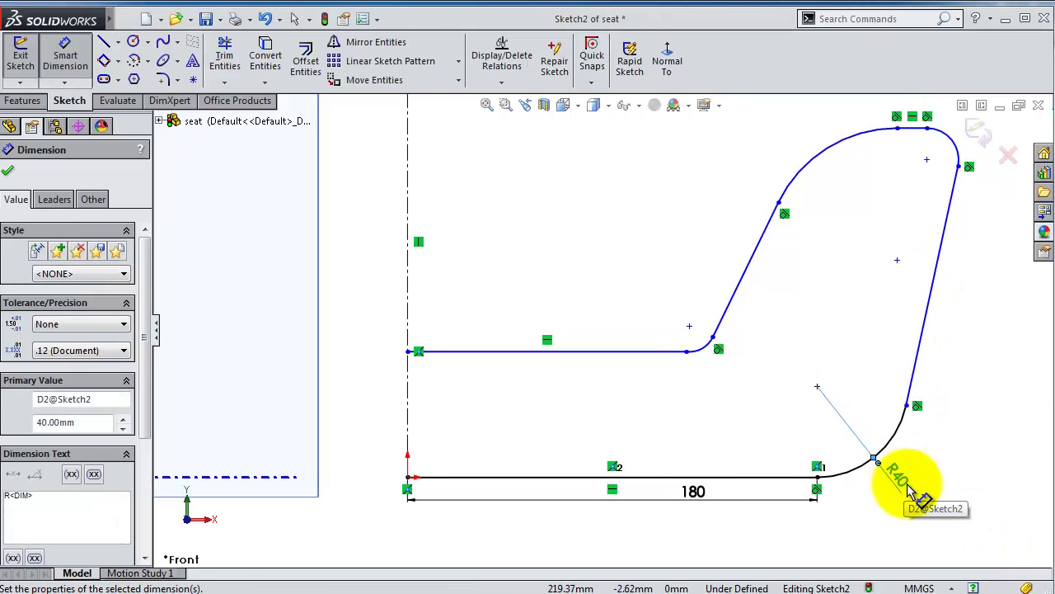
{"action": "left_click", "coordinate": [929, 306]}
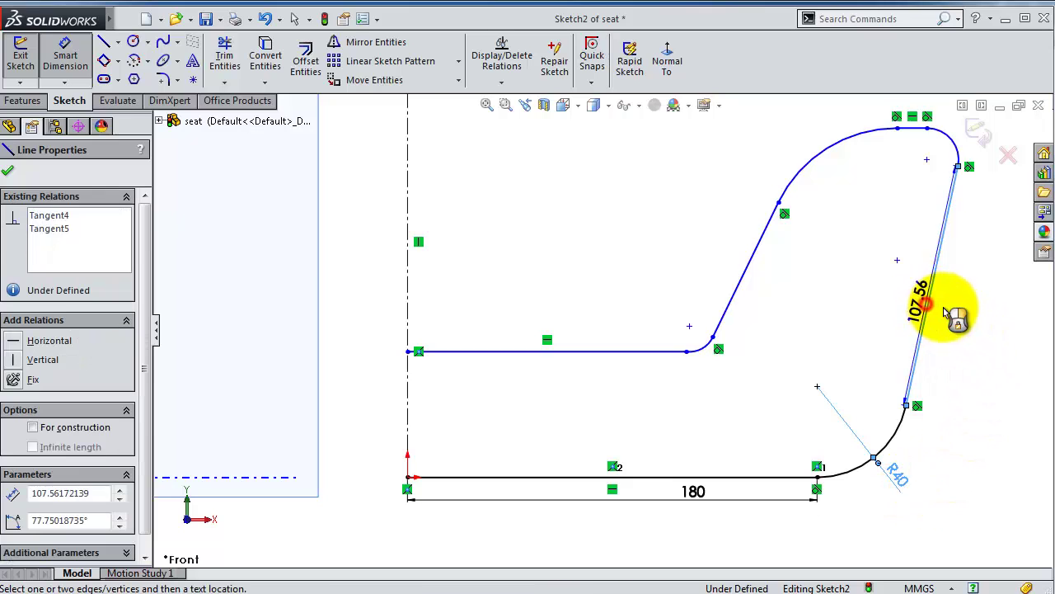
{"action": "left_click", "coordinate": [956, 311]}
{"action": "type", "text": "175"}
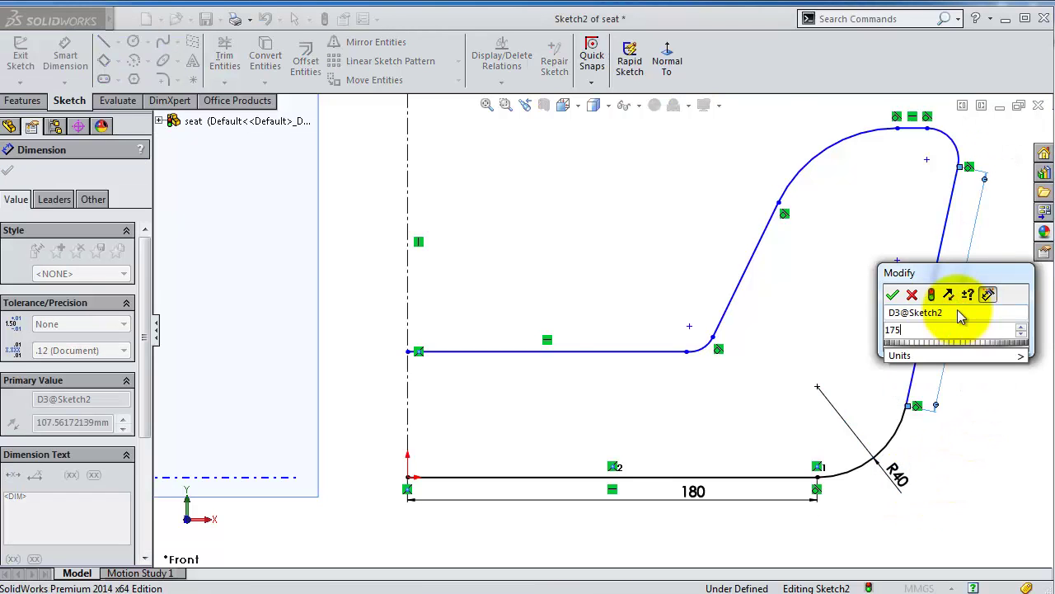
{"action": "key", "text": "Return"}
- Dimension the top corner arc R10, the flat top segment 5 and the upper-left arc R40
{"action": "scroll", "coordinate": [907, 236], "scroll_direction": "up", "scroll_amount": 5}
{"action": "scroll", "coordinate": [787, 207], "scroll_direction": "down", "scroll_amount": 4}
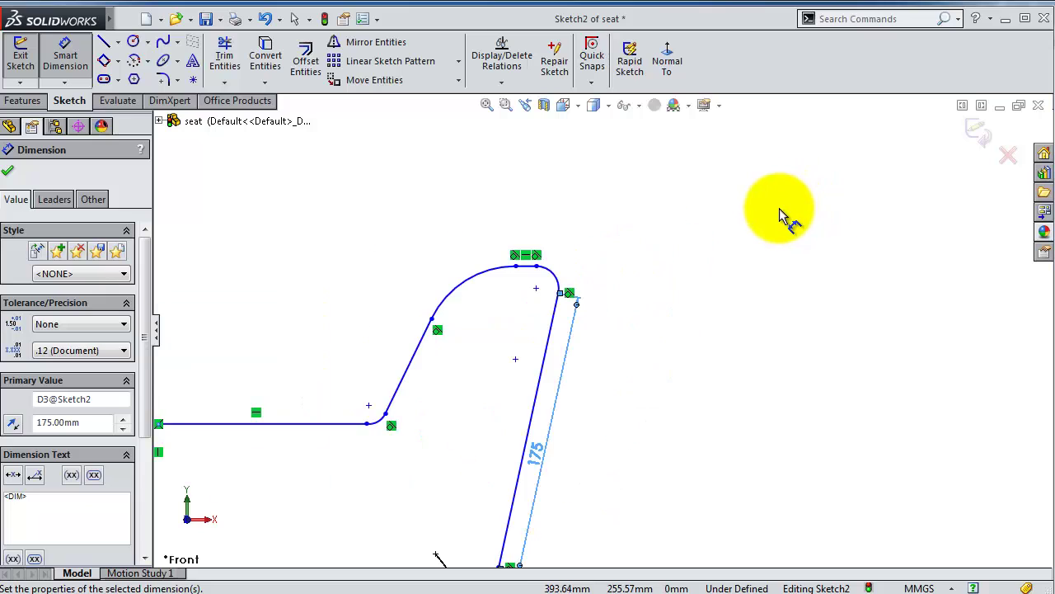
{"action": "scroll", "coordinate": [759, 182], "scroll_direction": "down", "scroll_amount": 3}
{"action": "left_click", "coordinate": [446, 356]}
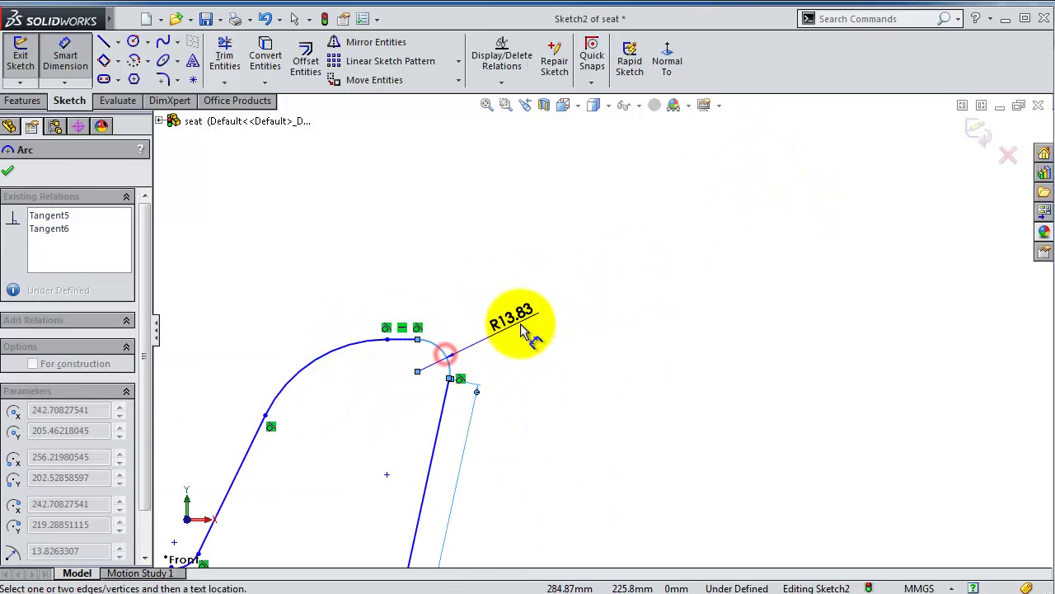
{"action": "left_click", "coordinate": [526, 323]}
{"action": "type", "text": "10"}
{"action": "key", "text": "Return"}
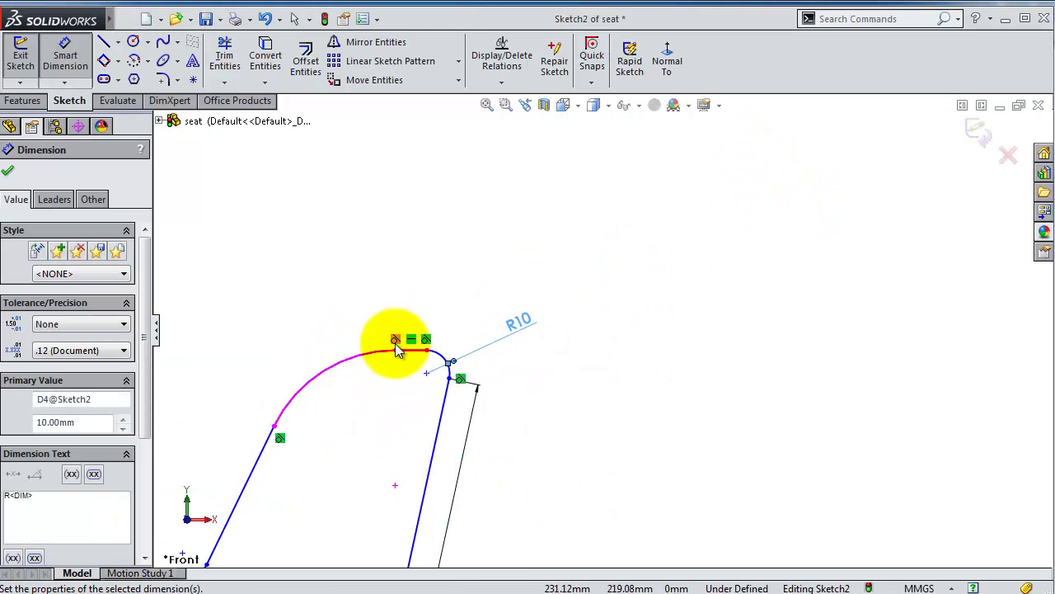
{"action": "left_click", "coordinate": [414, 354]}
{"action": "left_click", "coordinate": [419, 283]}
{"action": "type", "text": "5"}
{"action": "key", "text": "Return"}
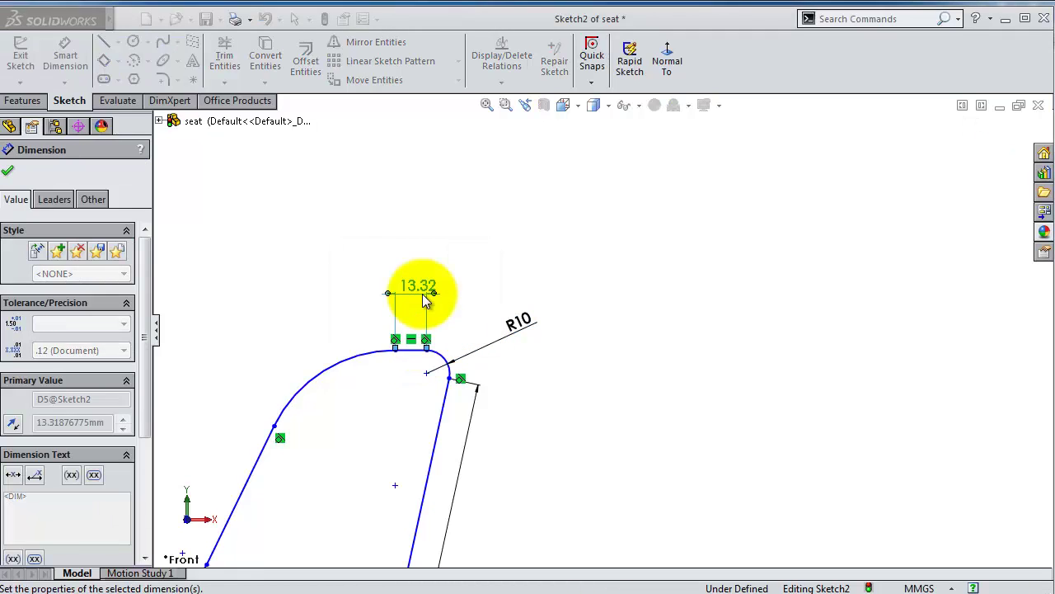
{"action": "left_click", "coordinate": [362, 367]}
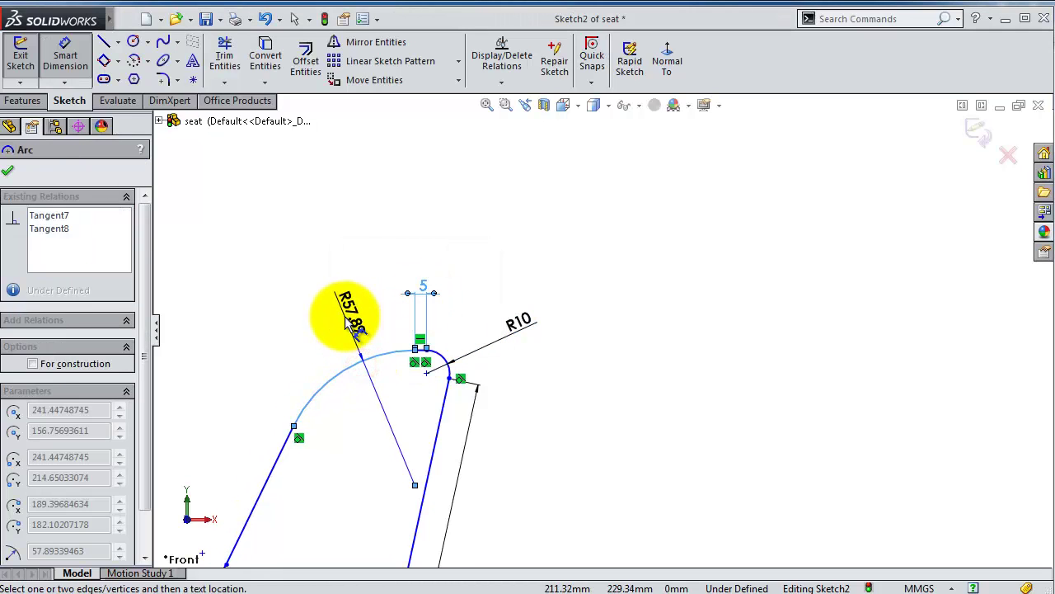
{"action": "left_click", "coordinate": [346, 323]}
{"action": "type", "text": "40"}
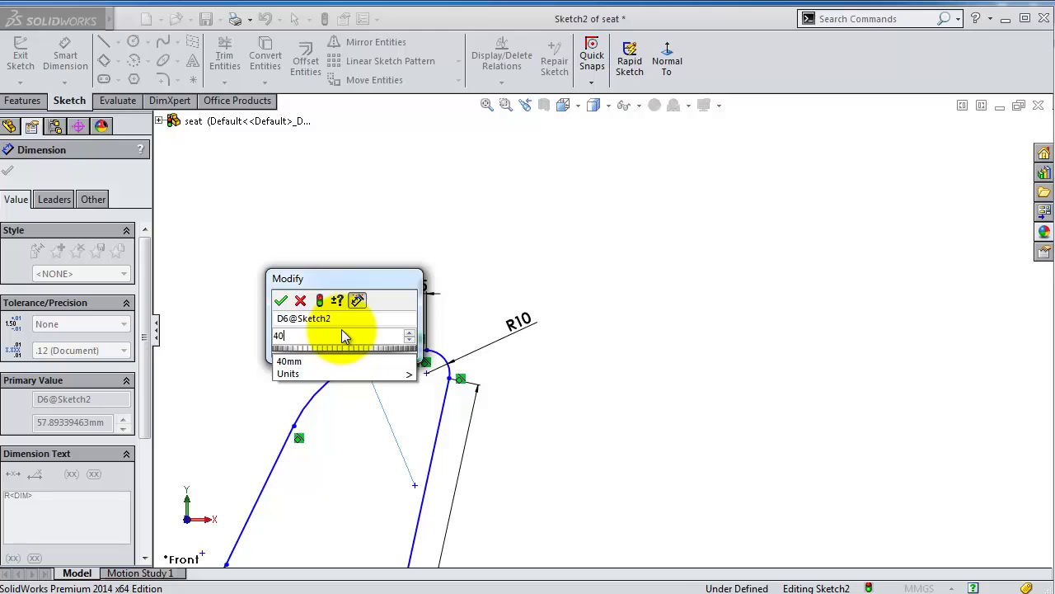
{"action": "key", "text": "Return"}
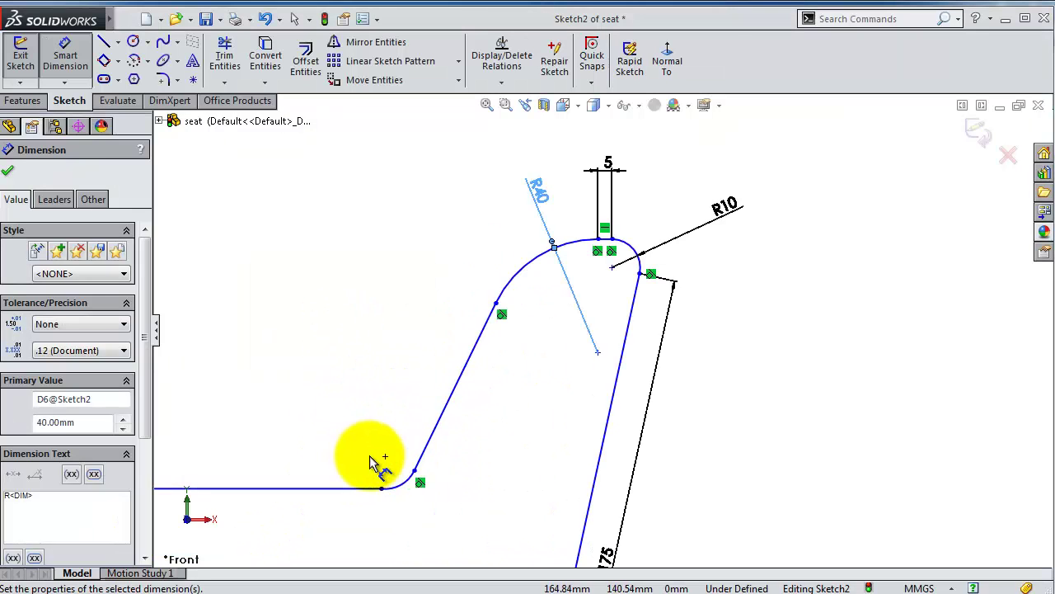
- Set 75 between the upper seat line and the bottom line, and R20 on the small lower-left arc
{"action": "scroll", "coordinate": [375, 466], "scroll_direction": "up", "scroll_amount": 2}
{"action": "scroll", "coordinate": [384, 478], "scroll_direction": "up", "scroll_amount": 1}
{"action": "scroll", "coordinate": [388, 478], "scroll_direction": "up", "scroll_amount": 1}
{"action": "left_click", "coordinate": [418, 407]}
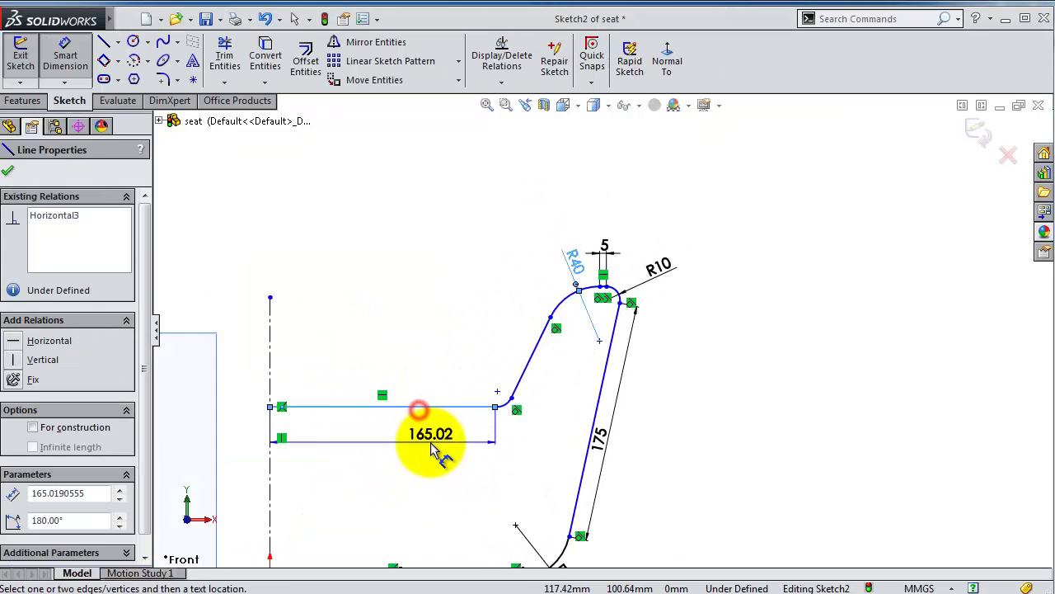
{"action": "scroll", "coordinate": [429, 470], "scroll_direction": "up", "scroll_amount": 2}
{"action": "left_click", "coordinate": [422, 504]}
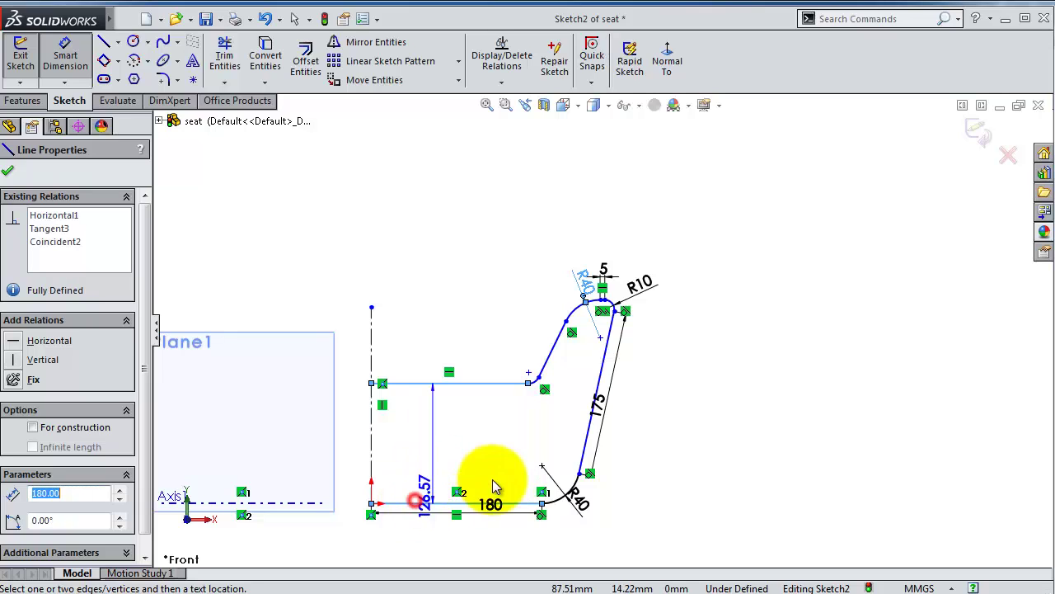
{"action": "left_click", "coordinate": [777, 453]}
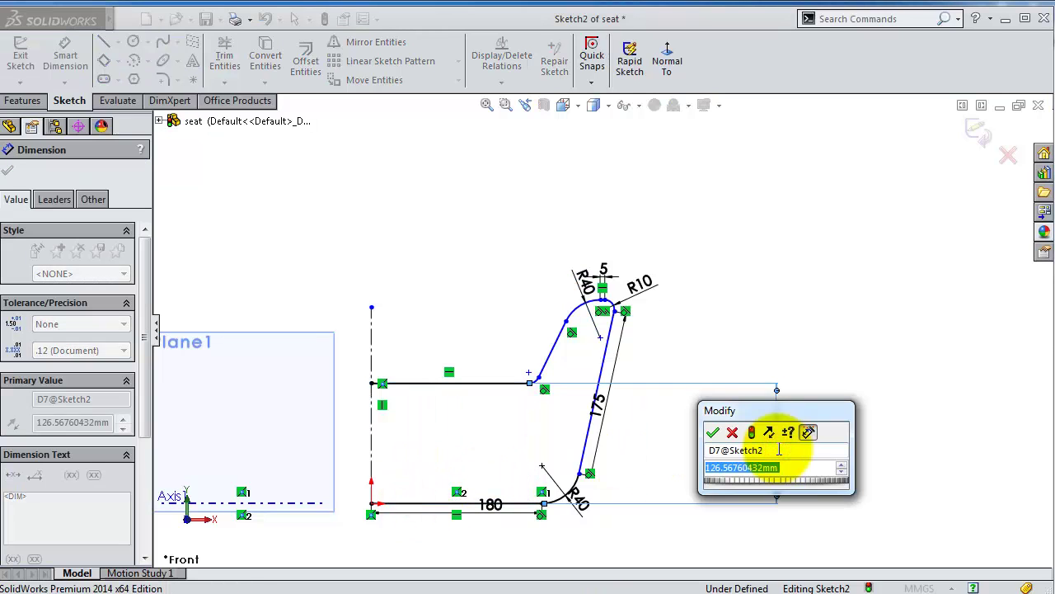
{"action": "key", "text": "Return"}
{"action": "scroll", "coordinate": [651, 417], "scroll_direction": "down", "scroll_amount": 1}
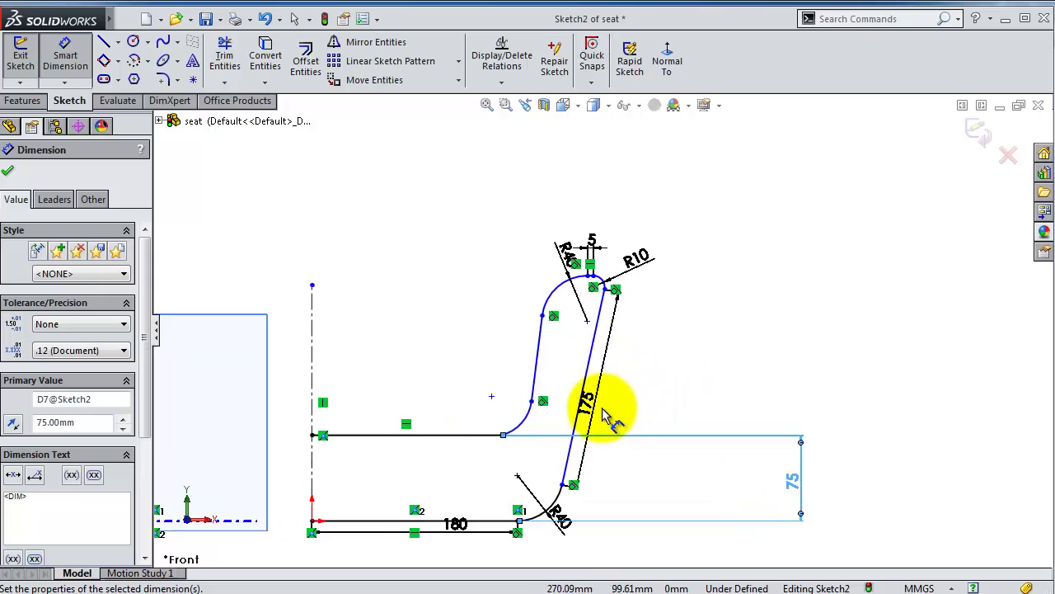
{"action": "scroll", "coordinate": [577, 401], "scroll_direction": "down", "scroll_amount": 2}
{"action": "scroll", "coordinate": [577, 401], "scroll_direction": "down", "scroll_amount": 1}
{"action": "left_click", "coordinate": [474, 422]}
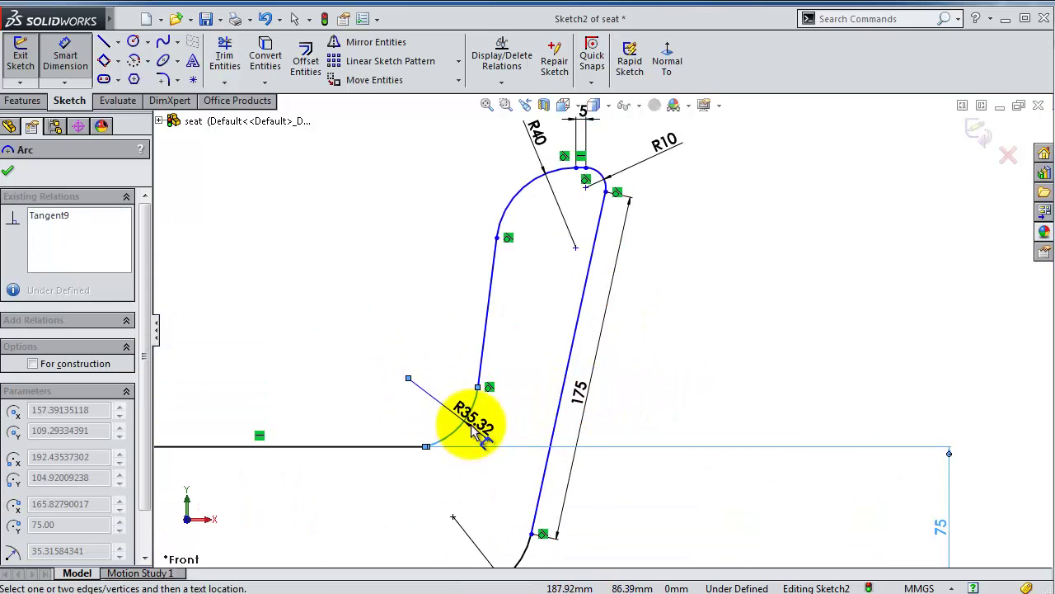
{"action": "left_click", "coordinate": [477, 427]}
{"action": "key", "text": "Return"}
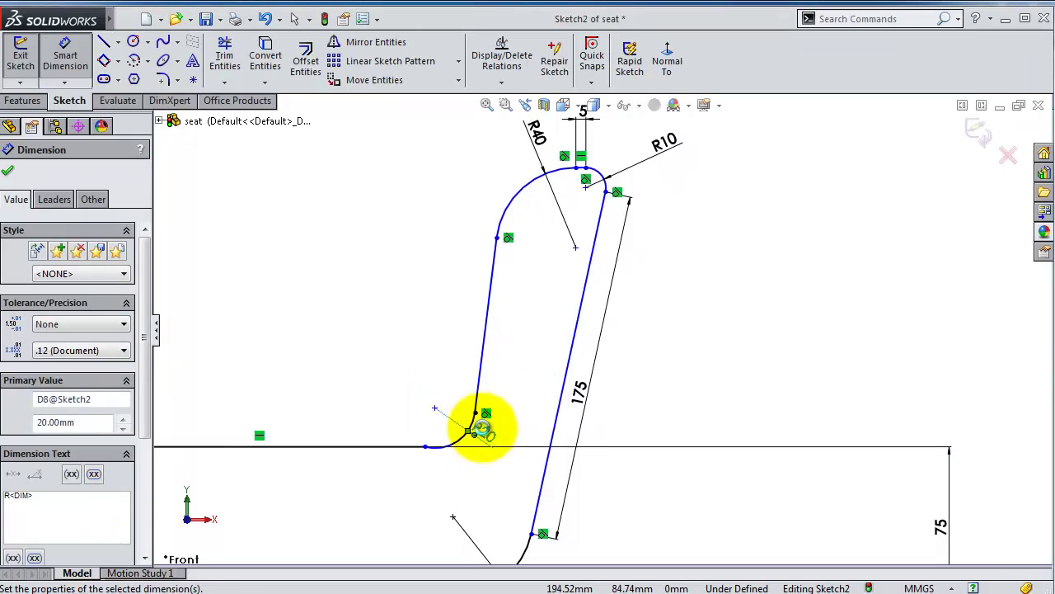
{"action": "left_click", "coordinate": [689, 320]}
- Add a tangent relation between the R20 arc and the upper horizontal seat line
{"action": "scroll", "coordinate": [660, 355], "scroll_direction": "up", "scroll_amount": 2}
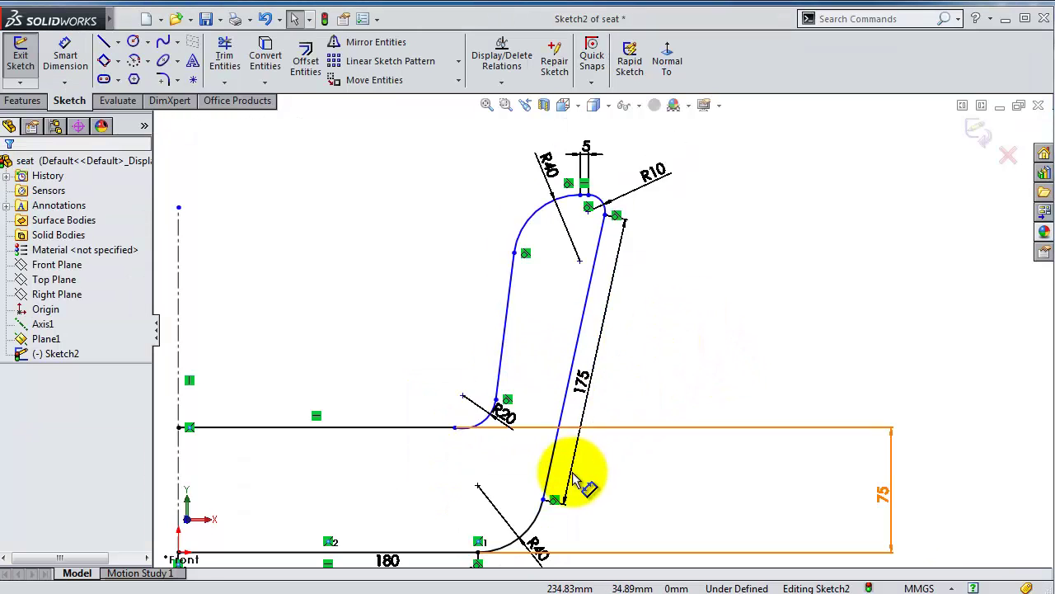
{"action": "scroll", "coordinate": [435, 549], "scroll_direction": "down", "scroll_amount": 2}
{"action": "scroll", "coordinate": [524, 508], "scroll_direction": "down", "scroll_amount": 2}
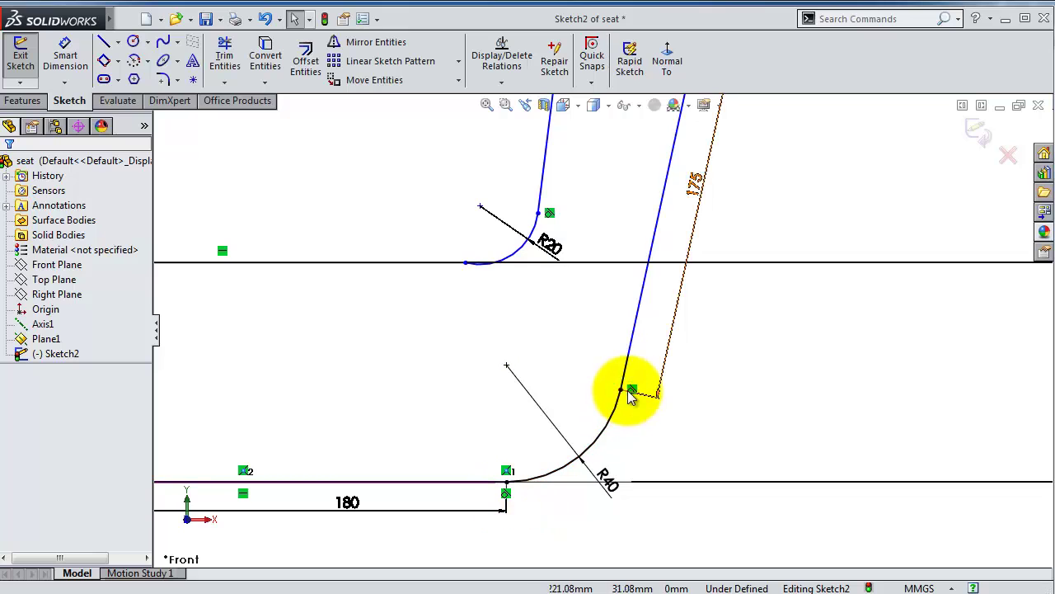
{"action": "scroll", "coordinate": [659, 247], "scroll_direction": "up", "scroll_amount": 2}
{"action": "scroll", "coordinate": [625, 164], "scroll_direction": "down", "scroll_amount": 2}
{"action": "scroll", "coordinate": [625, 179], "scroll_direction": "down", "scroll_amount": 2}
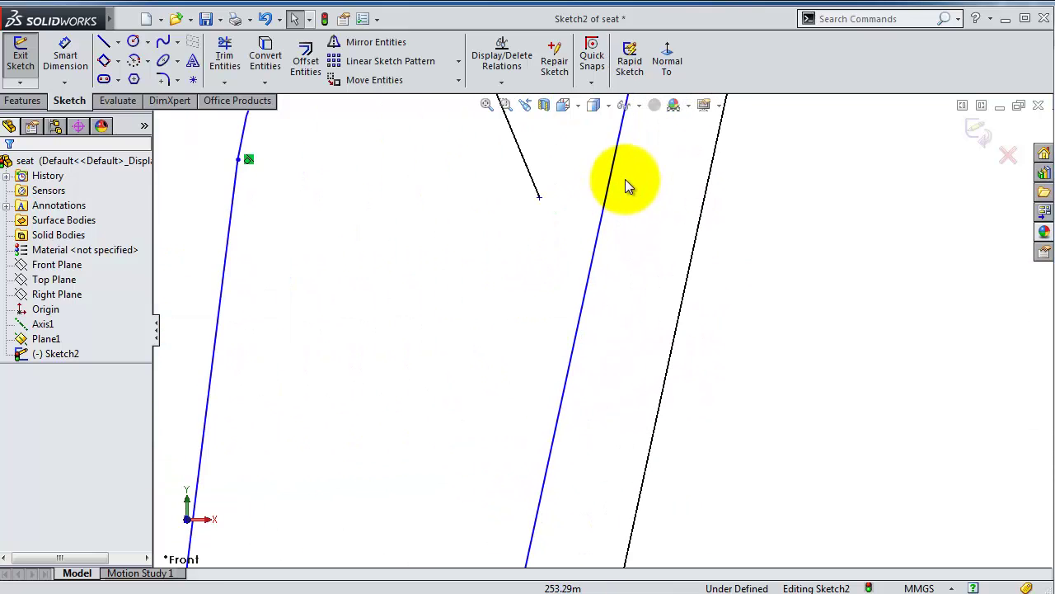
{"action": "scroll", "coordinate": [648, 159], "scroll_direction": "up", "scroll_amount": 1}
{"action": "scroll", "coordinate": [643, 165], "scroll_direction": "down", "scroll_amount": 2}
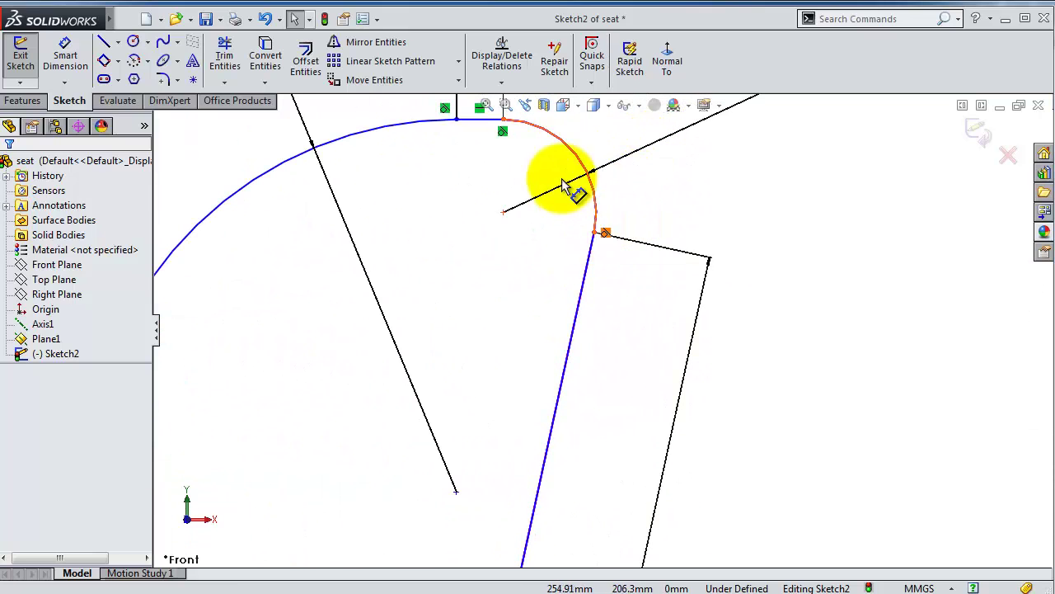
{"action": "scroll", "coordinate": [544, 165], "scroll_direction": "up", "scroll_amount": 1}
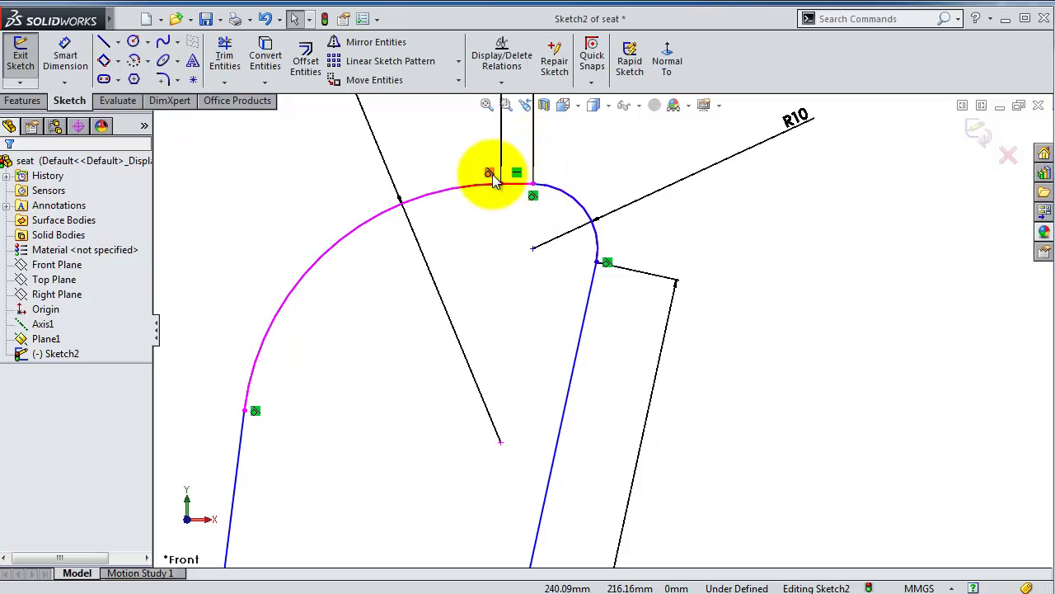
{"action": "scroll", "coordinate": [330, 486], "scroll_direction": "up", "scroll_amount": 2}
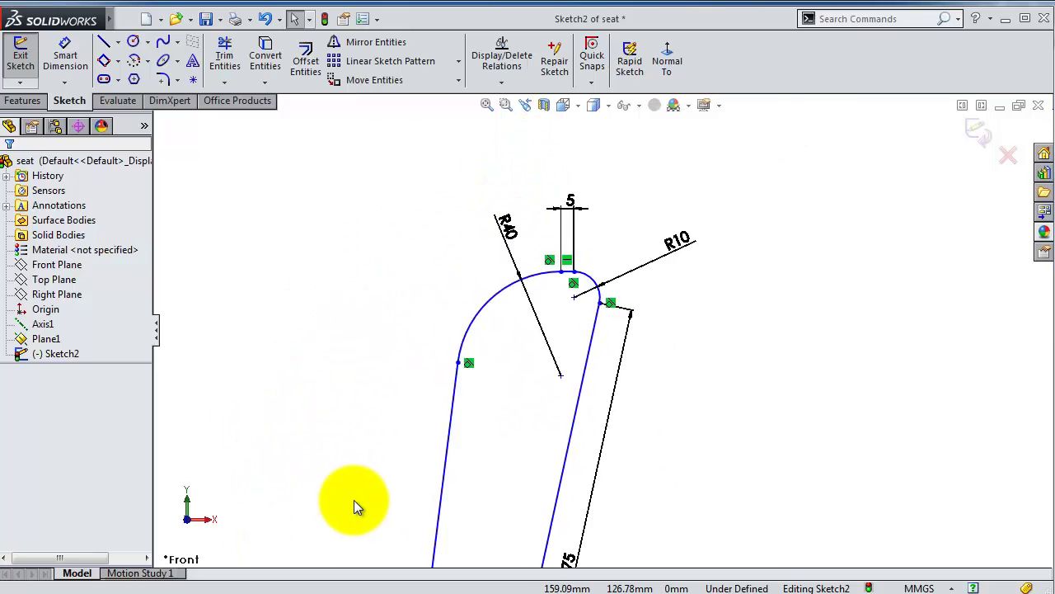
{"action": "scroll", "coordinate": [664, 542], "scroll_direction": "down", "scroll_amount": 4}
{"action": "scroll", "coordinate": [650, 548], "scroll_direction": "down", "scroll_amount": 1}
{"action": "scroll", "coordinate": [655, 520], "scroll_direction": "up", "scroll_amount": 2}
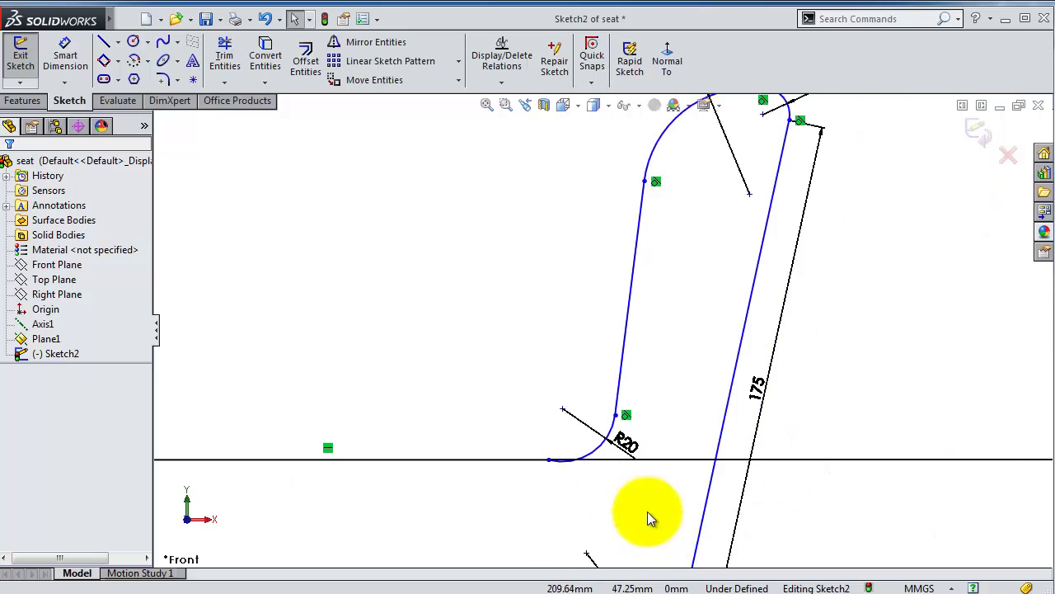
{"action": "scroll", "coordinate": [552, 425], "scroll_direction": "down", "scroll_amount": 3}
{"action": "scroll", "coordinate": [462, 380], "scroll_direction": "up", "scroll_amount": 1}
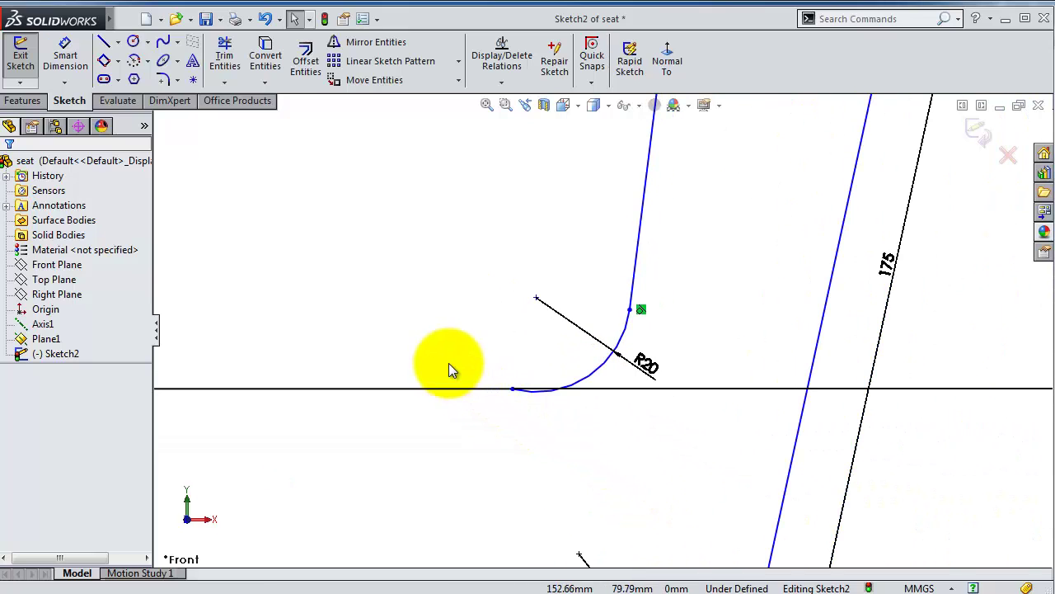
{"action": "left_click", "coordinate": [538, 394]}
{"action": "left_click", "coordinate": [499, 395], "text": "ctrl"}
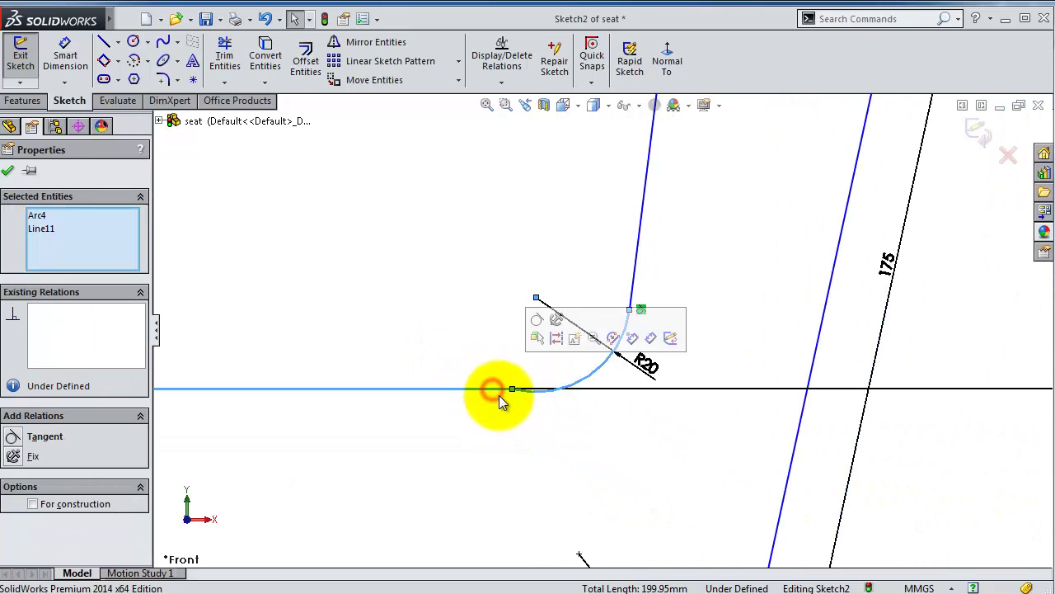
{"action": "left_click", "coordinate": [537, 317]}
{"action": "left_click", "coordinate": [492, 322]}
- Add angle dimensions of 110° at the bottom 180/175 corner and 120° at the upper seat line
{"action": "key", "text": "z"}
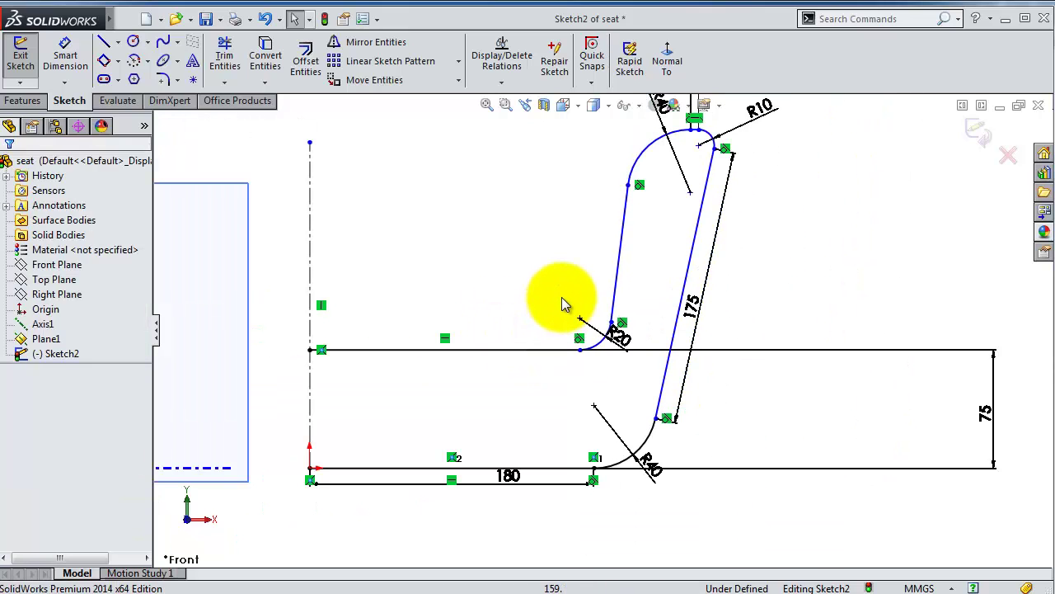
{"action": "left_click", "coordinate": [56, 43]}
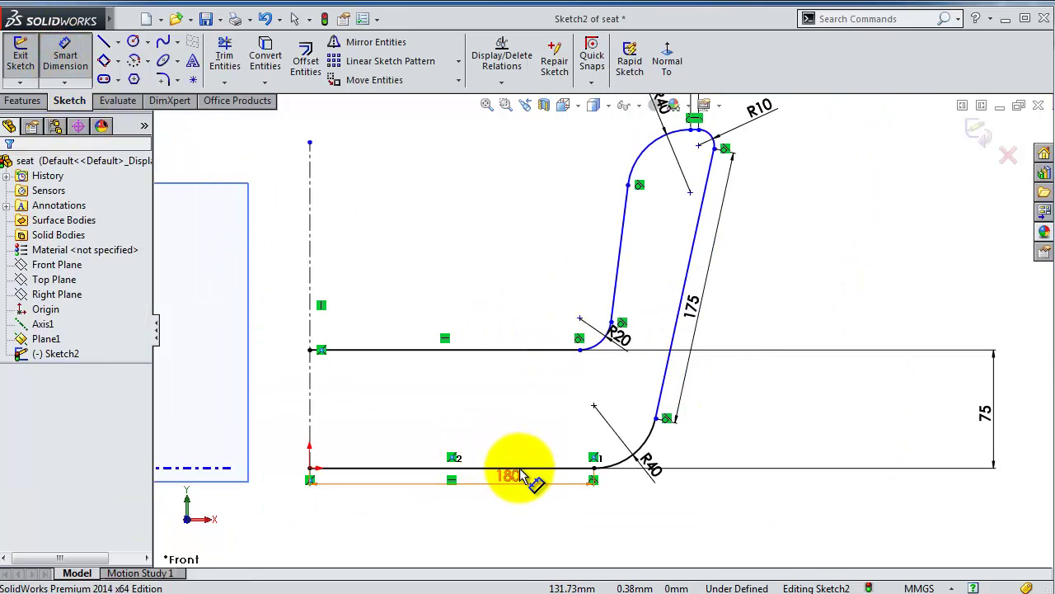
{"action": "left_click", "coordinate": [518, 468]}
{"action": "left_click", "coordinate": [664, 388]}
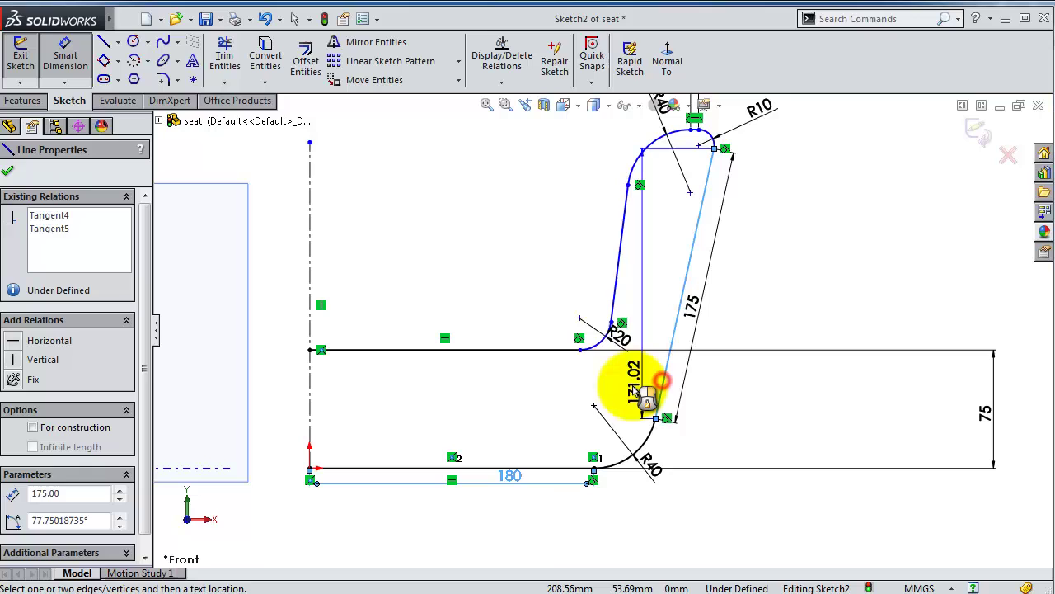
{"action": "left_click", "coordinate": [558, 469]}
{"action": "left_click", "coordinate": [561, 423]}
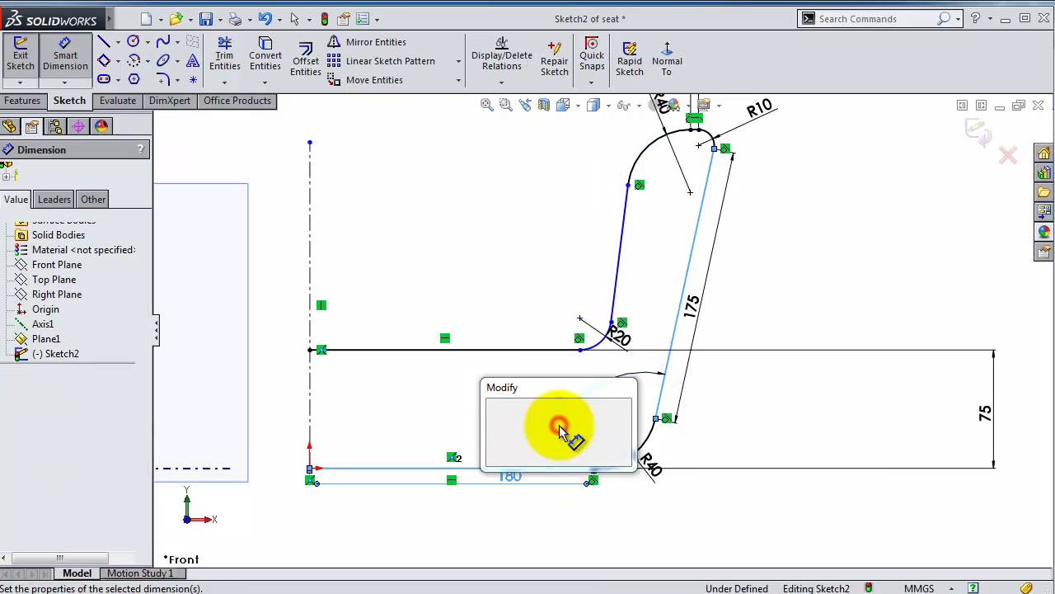
{"action": "type", "text": "110"}
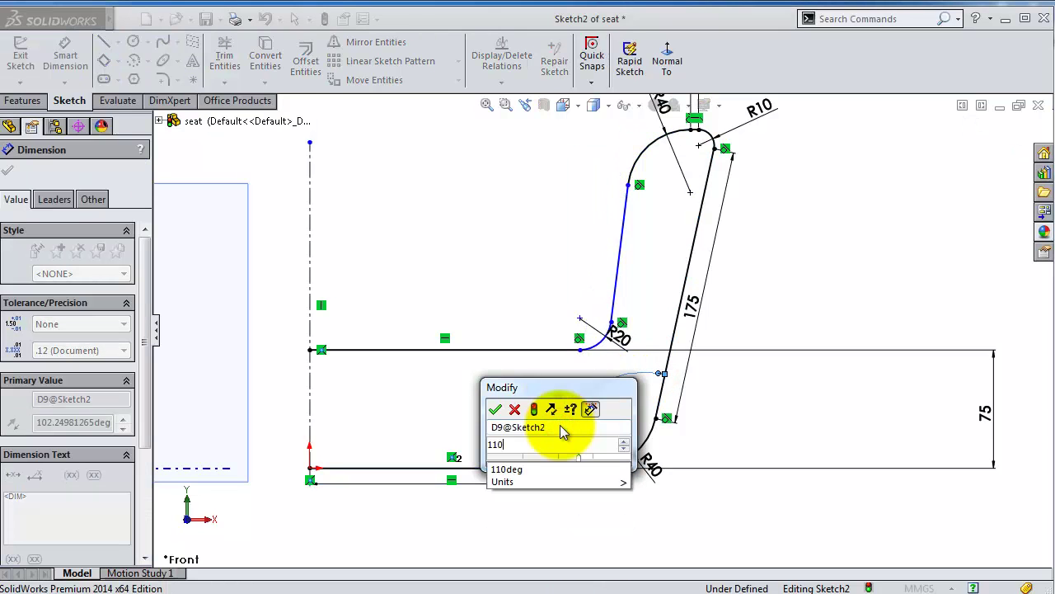
{"action": "key", "text": "Return"}
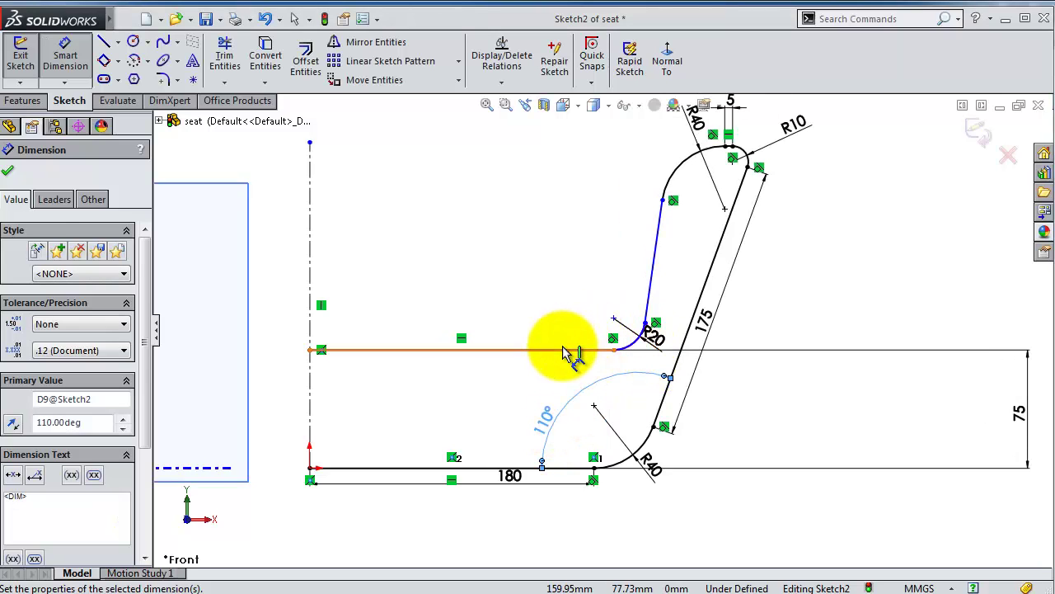
{"action": "left_click", "coordinate": [564, 353]}
{"action": "left_click", "coordinate": [648, 284]}
{"action": "left_click", "coordinate": [587, 285]}
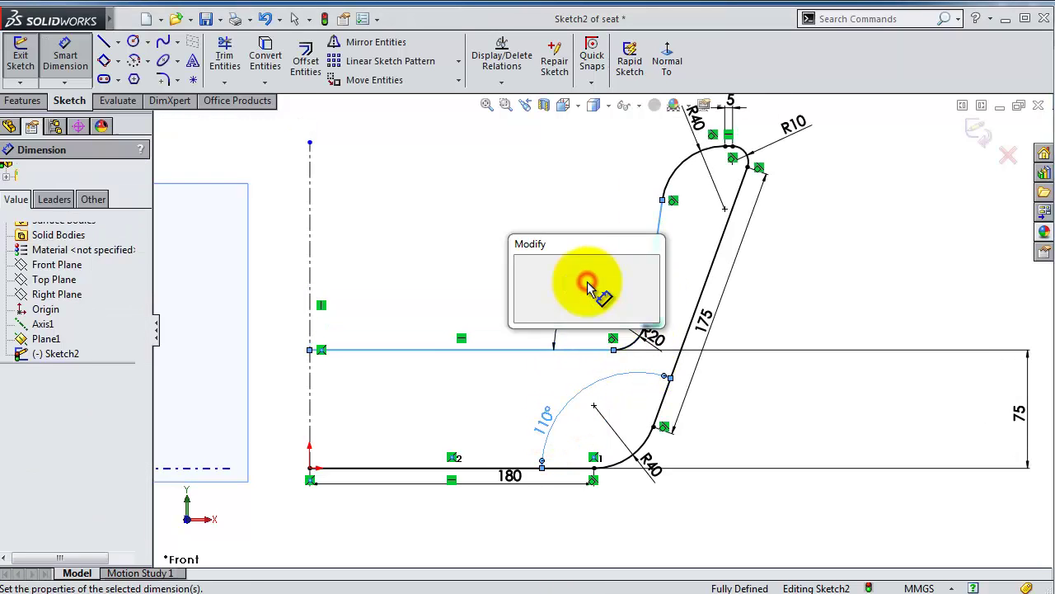
{"action": "type", "text": "120"}
{"action": "key", "text": "Return"}
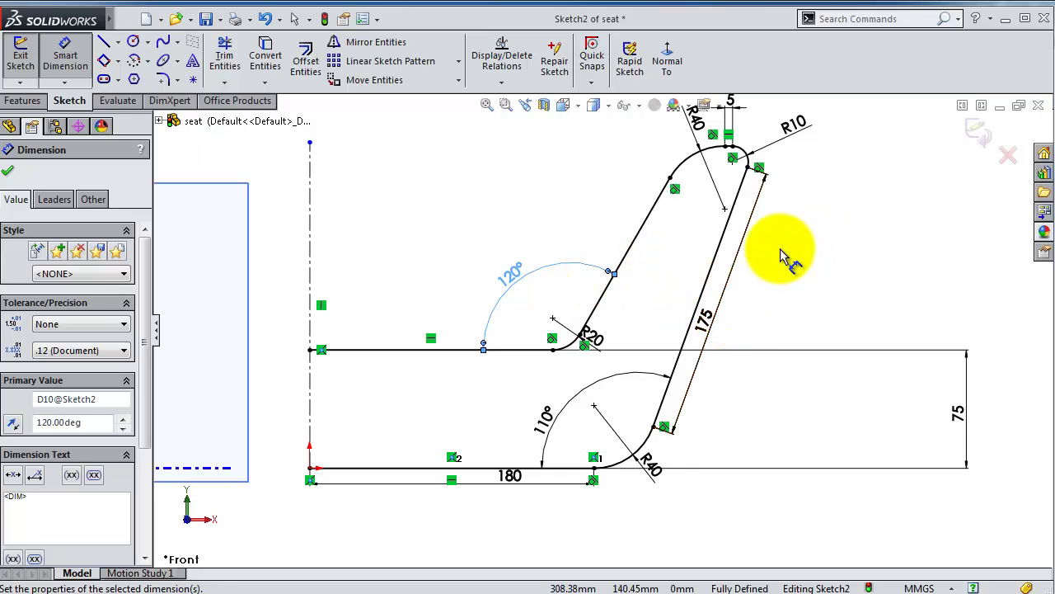
- Select all seat profile lines and arcs as the entities to mirror
{"action": "left_click", "coordinate": [370, 41]}
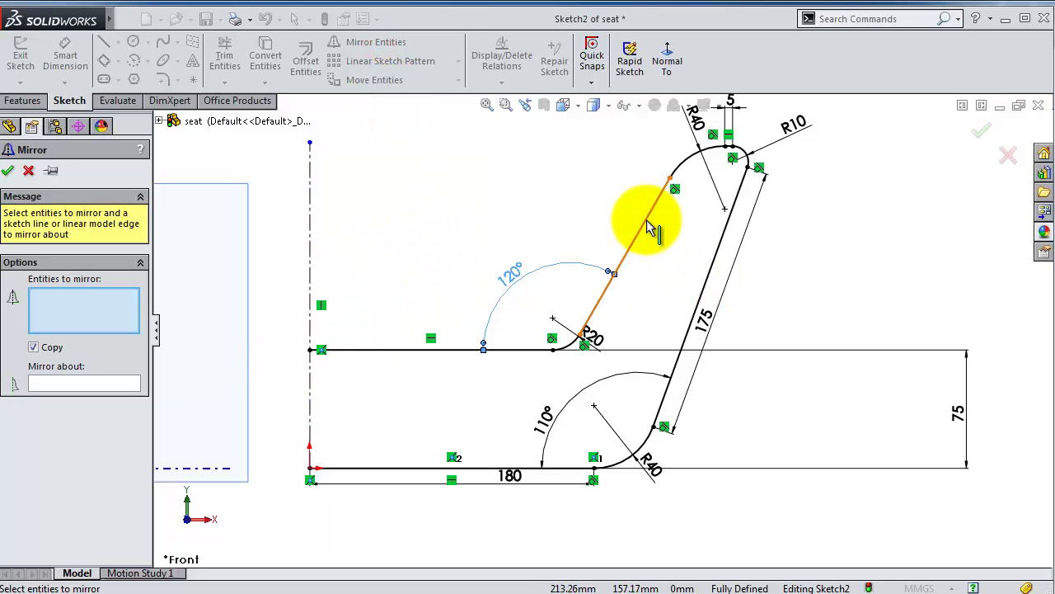
{"action": "left_click", "coordinate": [647, 220]}
{"action": "left_click", "coordinate": [683, 159]}
{"action": "scroll", "coordinate": [739, 163], "scroll_direction": "down", "scroll_amount": 2}
{"action": "scroll", "coordinate": [730, 164], "scroll_direction": "down", "scroll_amount": 2}
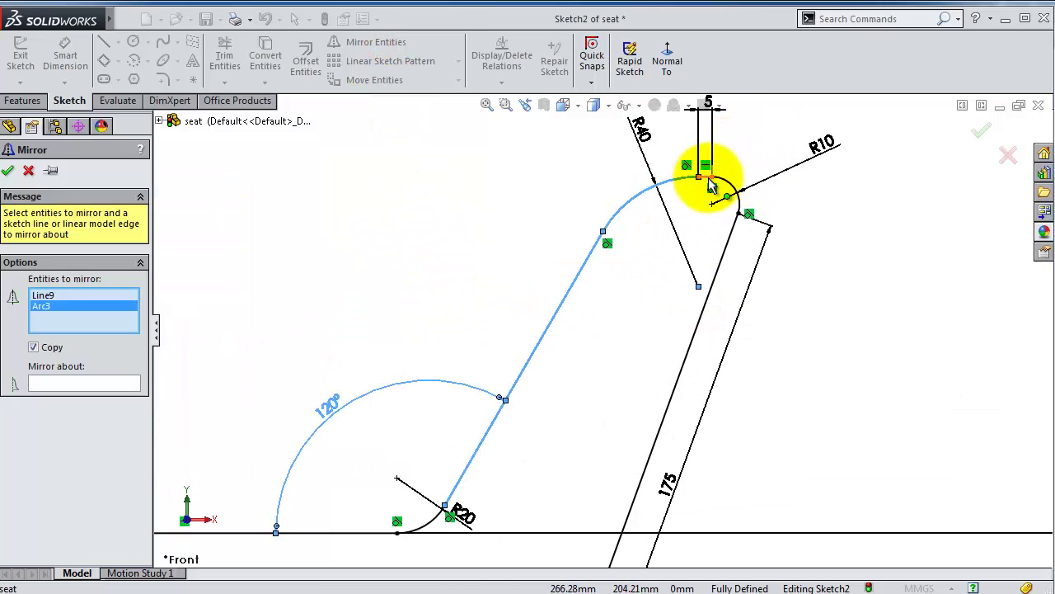
{"action": "left_click", "coordinate": [708, 178]}
{"action": "left_click", "coordinate": [729, 183]}
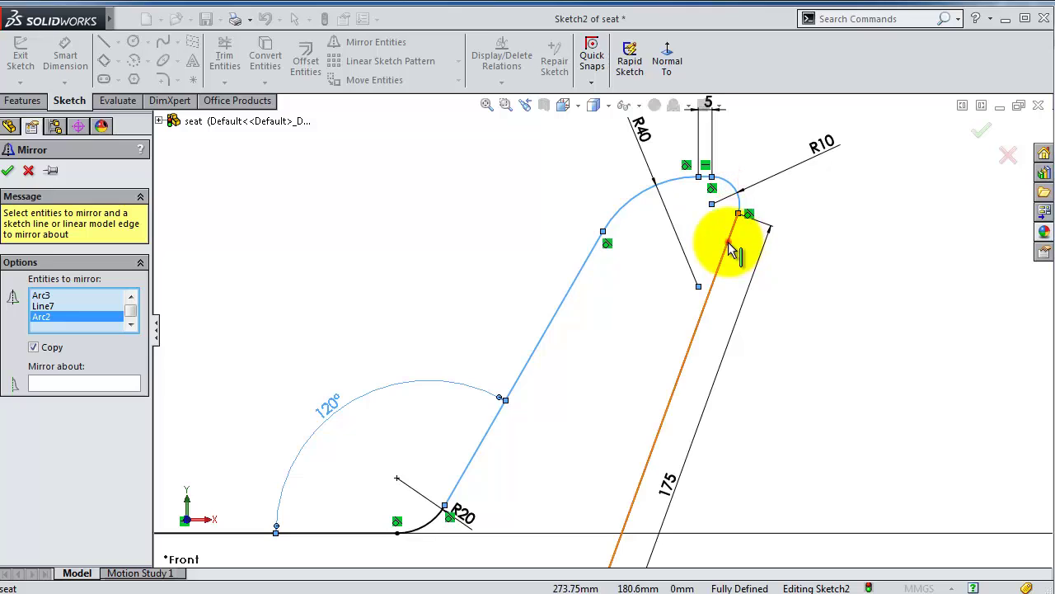
{"action": "left_click", "coordinate": [729, 246]}
{"action": "scroll", "coordinate": [579, 432], "scroll_direction": "up", "scroll_amount": 2}
{"action": "left_click", "coordinate": [596, 514]}
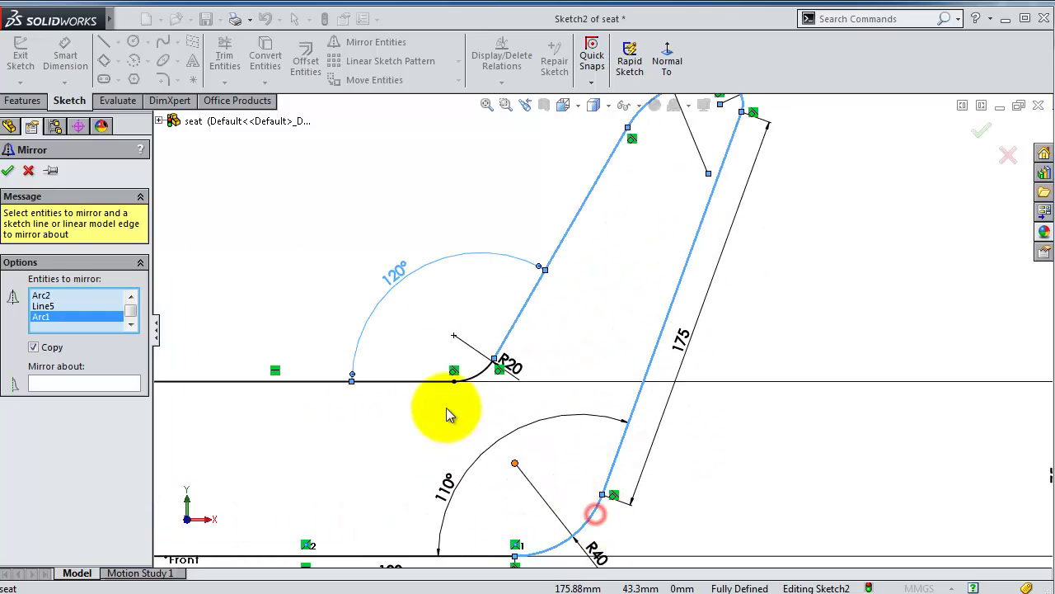
{"action": "left_click", "coordinate": [485, 370]}
{"action": "left_click", "coordinate": [417, 380]}
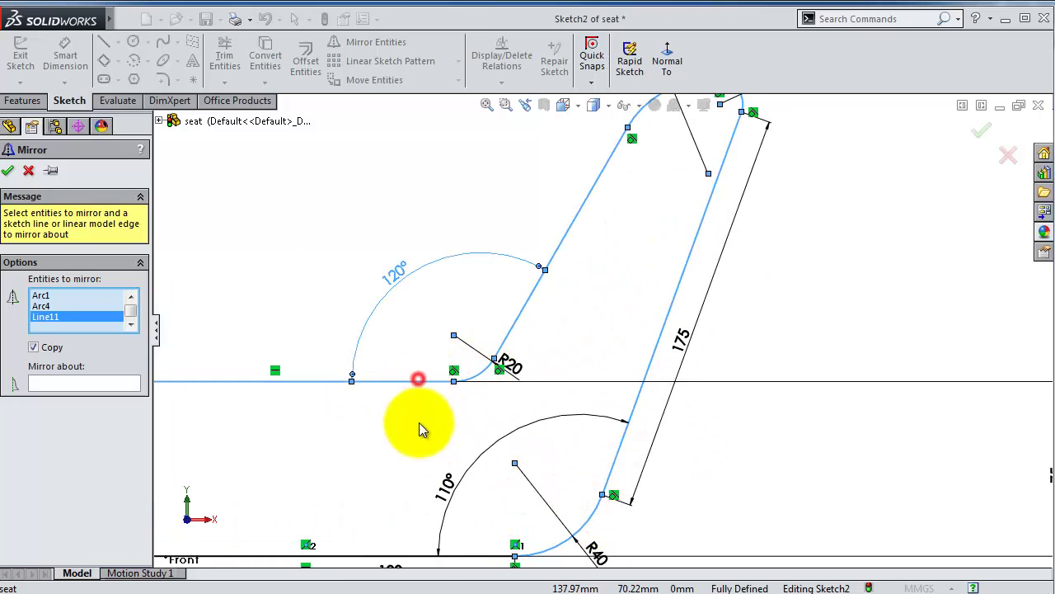
{"action": "key", "text": "f"}
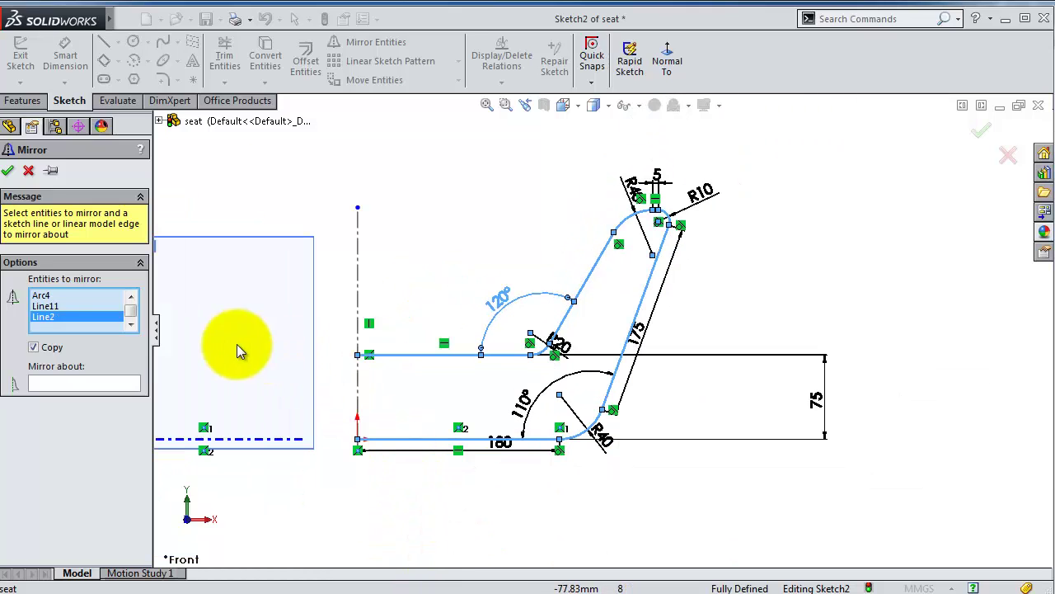
- Mirror the selected profile about the vertical centreline
{"action": "left_click", "coordinate": [99, 384]}
{"action": "left_click", "coordinate": [358, 249]}
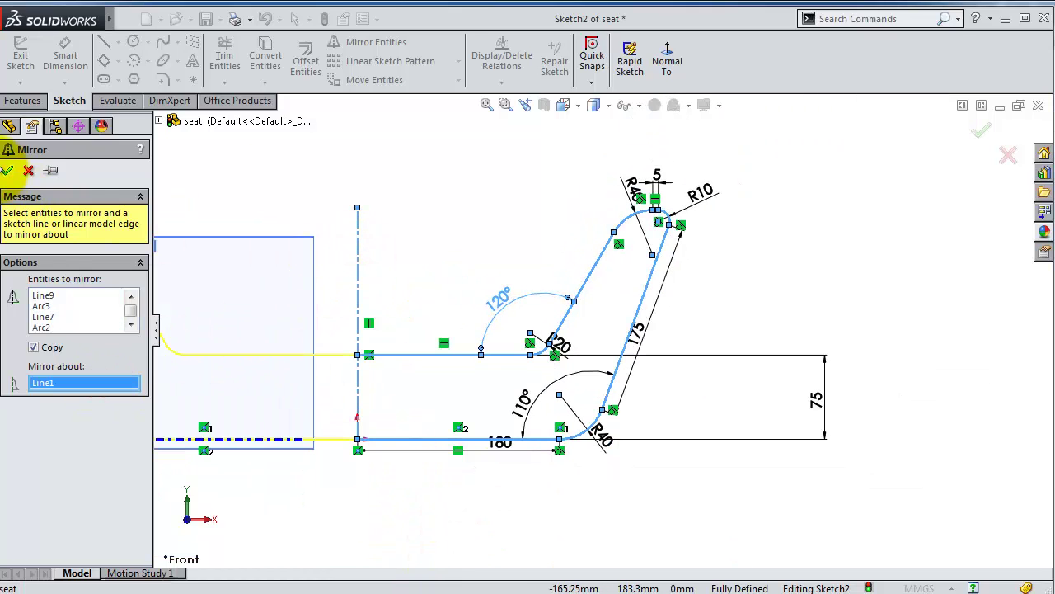
{"action": "left_click", "coordinate": [9, 170]}
{"action": "mouse_move", "coordinate": [600, 325]}
{"action": "middle_mouse_down"}
{"action": "mouse_move", "coordinate": [460, 301]}
{"action": "mouse_move", "coordinate": [471, 302]}
{"action": "middle_mouse_up"}
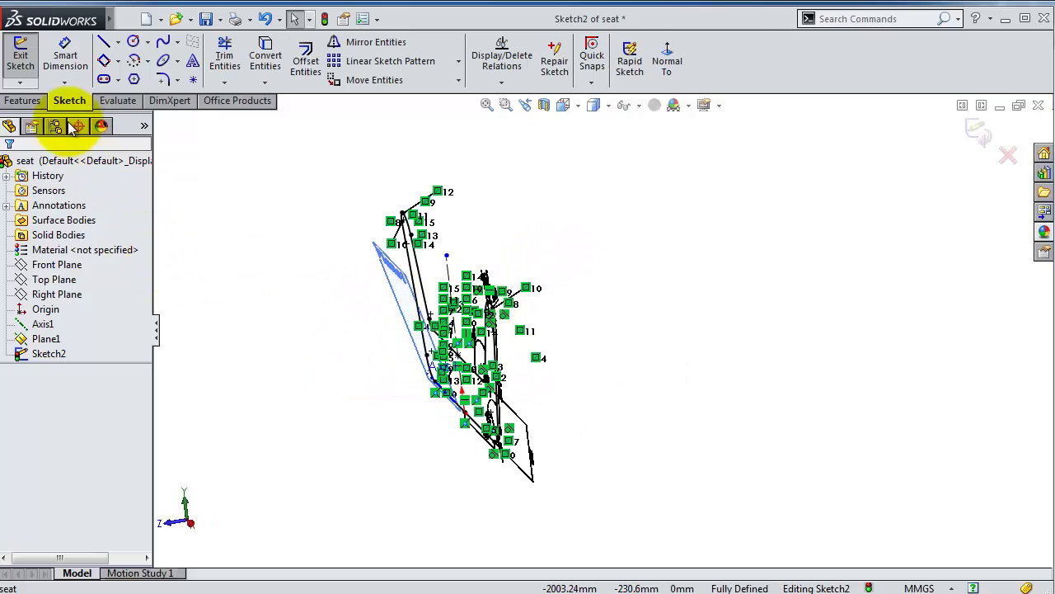
- Extrude the side profile from a 550 mm start offset up to Plane1, creating Boss-Extrude1
{"action": "left_click", "coordinate": [23, 101]}
{"action": "left_click", "coordinate": [31, 74]}
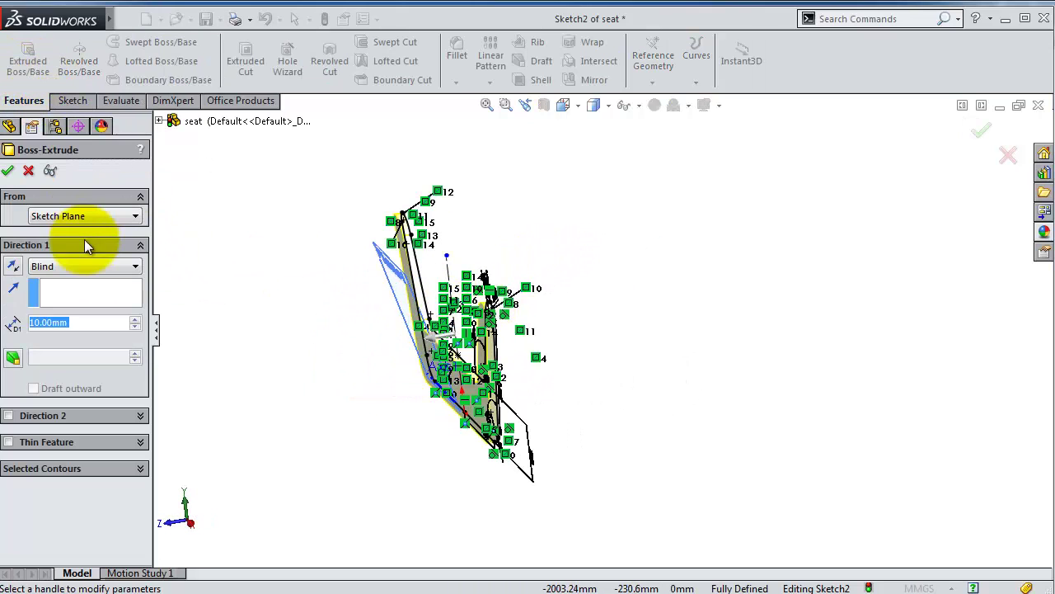
{"action": "left_click", "coordinate": [78, 214]}
{"action": "left_click", "coordinate": [67, 261]}
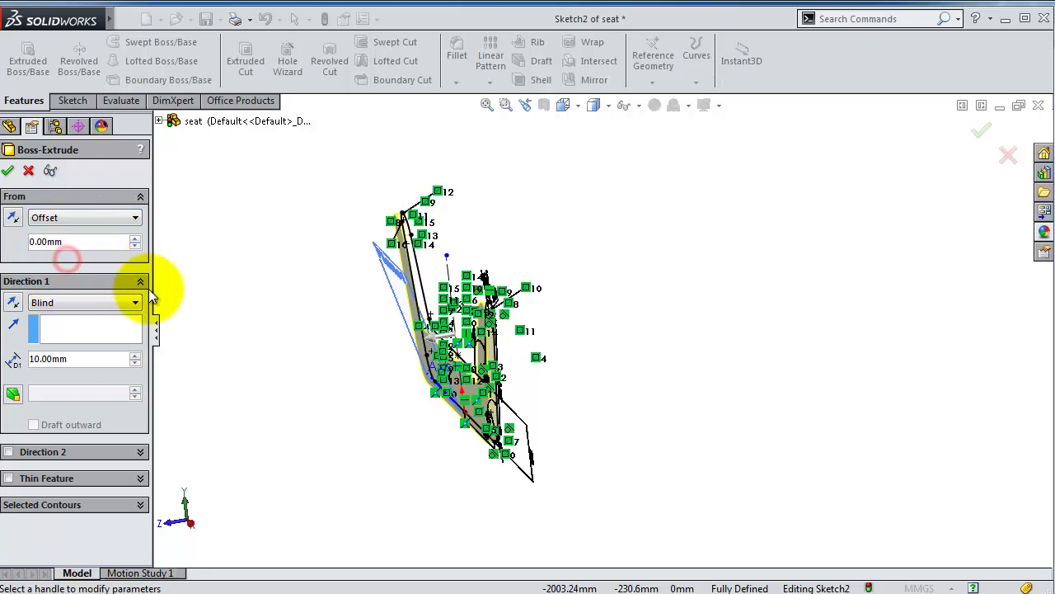
{"action": "double_click", "coordinate": [94, 242]}
{"action": "type", "text": "550"}
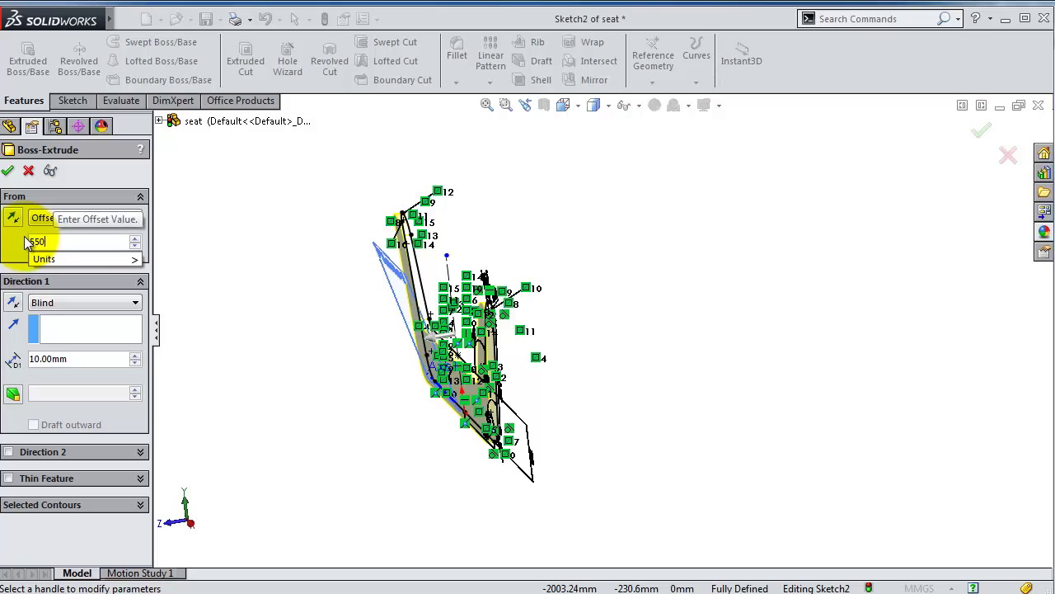
{"action": "left_click", "coordinate": [13, 250]}
{"action": "left_click", "coordinate": [49, 302]}
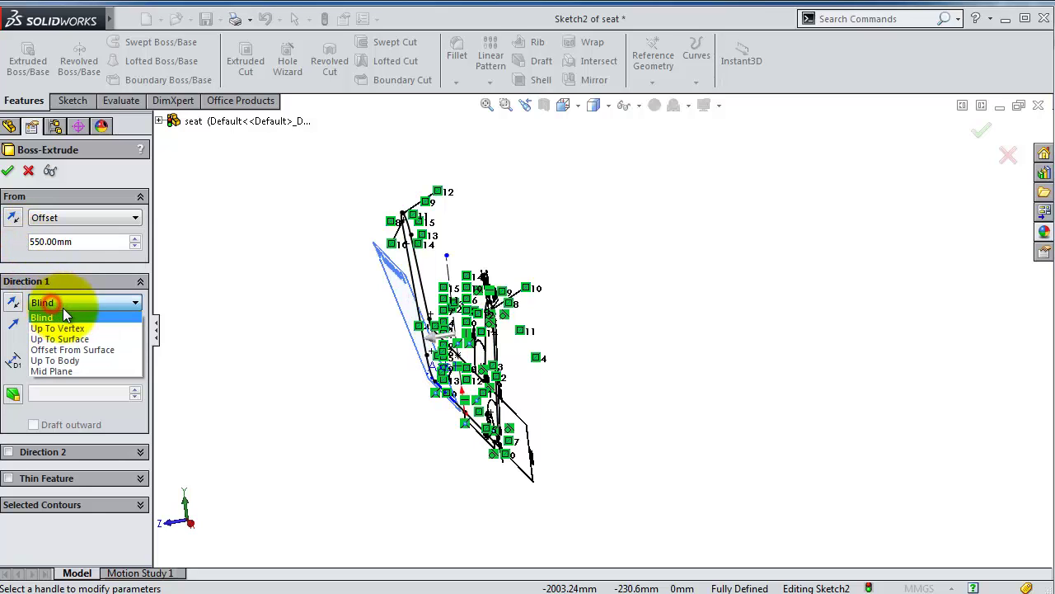
{"action": "left_click", "coordinate": [92, 339]}
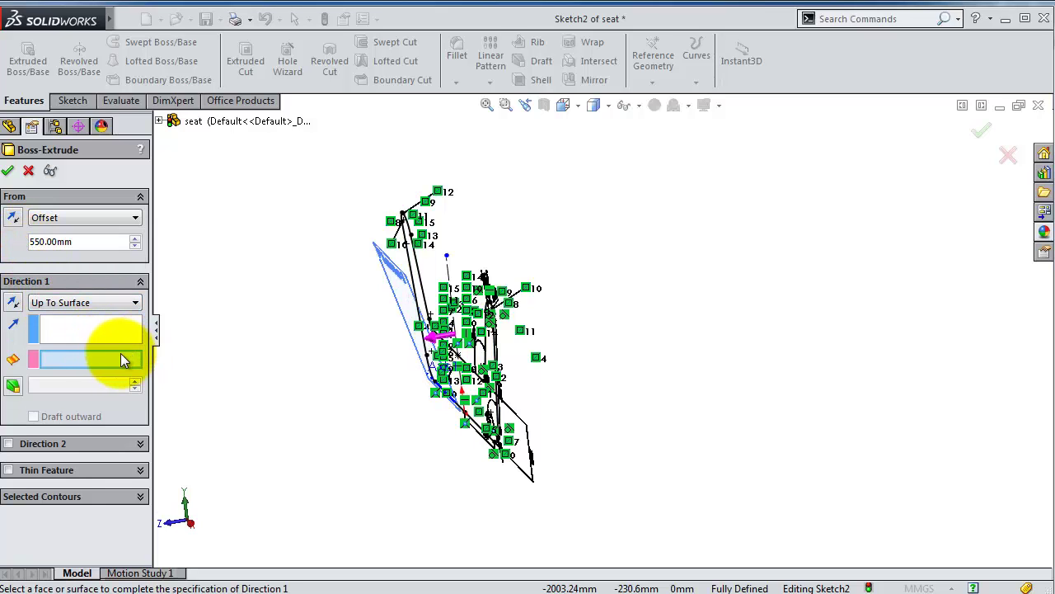
{"action": "left_click", "coordinate": [397, 281]}
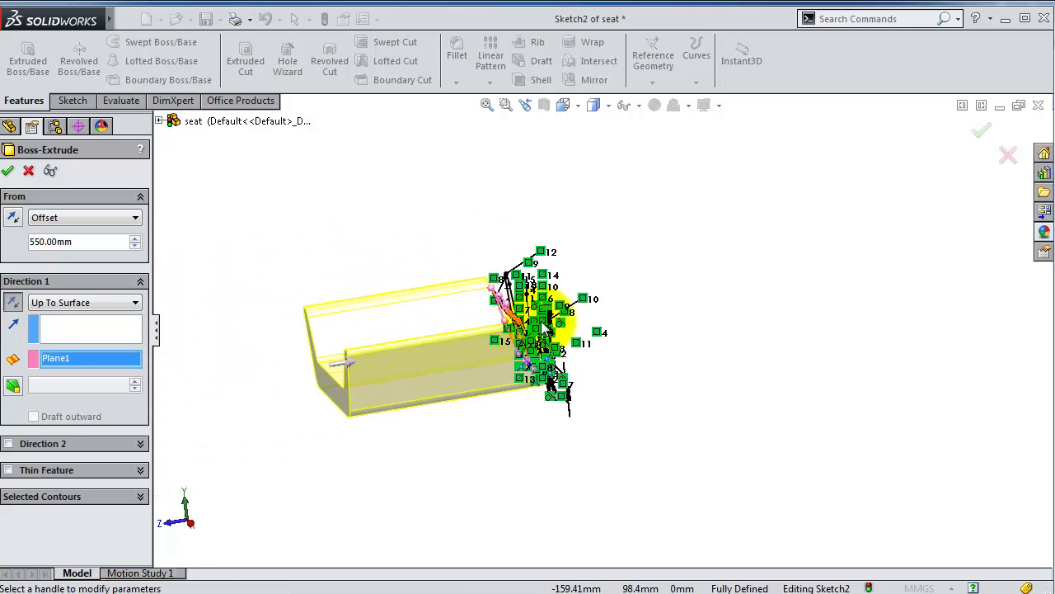
{"action": "mouse_move", "coordinate": [412, 306]}
{"action": "middle_mouse_down"}
{"action": "mouse_move", "coordinate": [536, 326]}
{"action": "mouse_move", "coordinate": [506, 337]}
{"action": "mouse_move", "coordinate": [558, 354]}
{"action": "mouse_move", "coordinate": [544, 330]}
{"action": "mouse_move", "coordinate": [564, 331]}
{"action": "middle_mouse_up"}
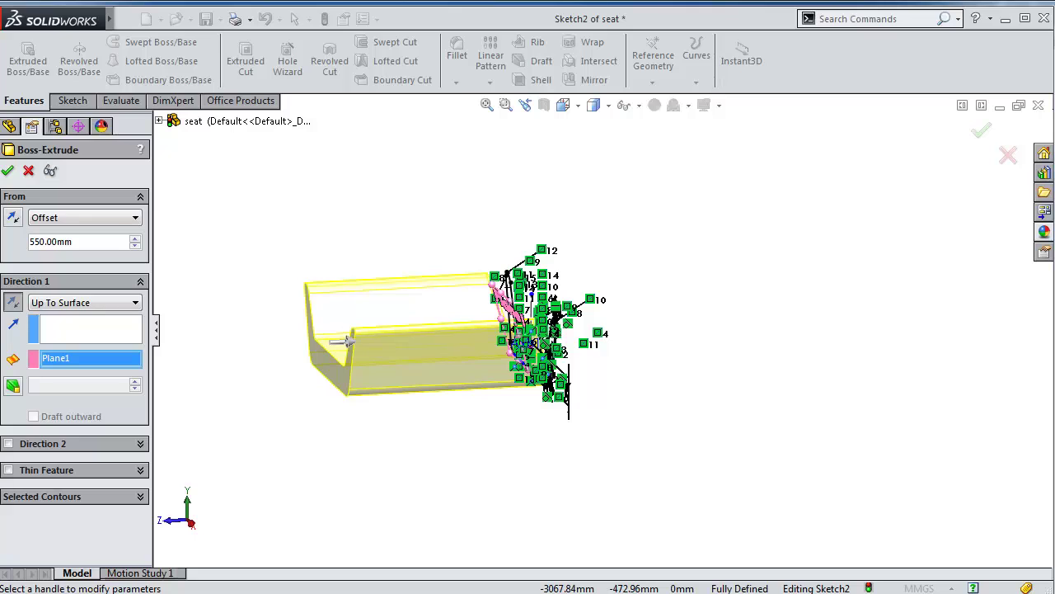
{"action": "left_click", "coordinate": [10, 170]}
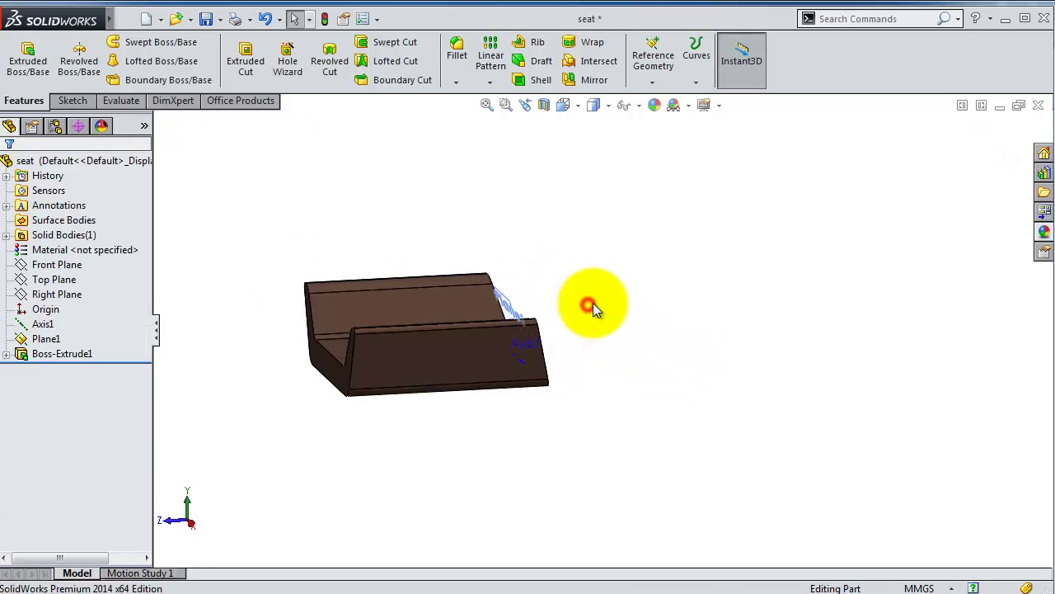
- Hide Plane1 and Axis1 so only the solid Boss-Extrude1 seat remains visible
{"action": "mouse_move", "coordinate": [593, 307]}
{"action": "middle_mouse_down"}
{"action": "mouse_move", "coordinate": [503, 322]}
{"action": "mouse_move", "coordinate": [648, 286]}
{"action": "middle_mouse_up"}
{"action": "scroll", "coordinate": [594, 330], "scroll_direction": "down", "scroll_amount": 3}
{"action": "scroll", "coordinate": [495, 429], "scroll_direction": "down", "scroll_amount": 3}
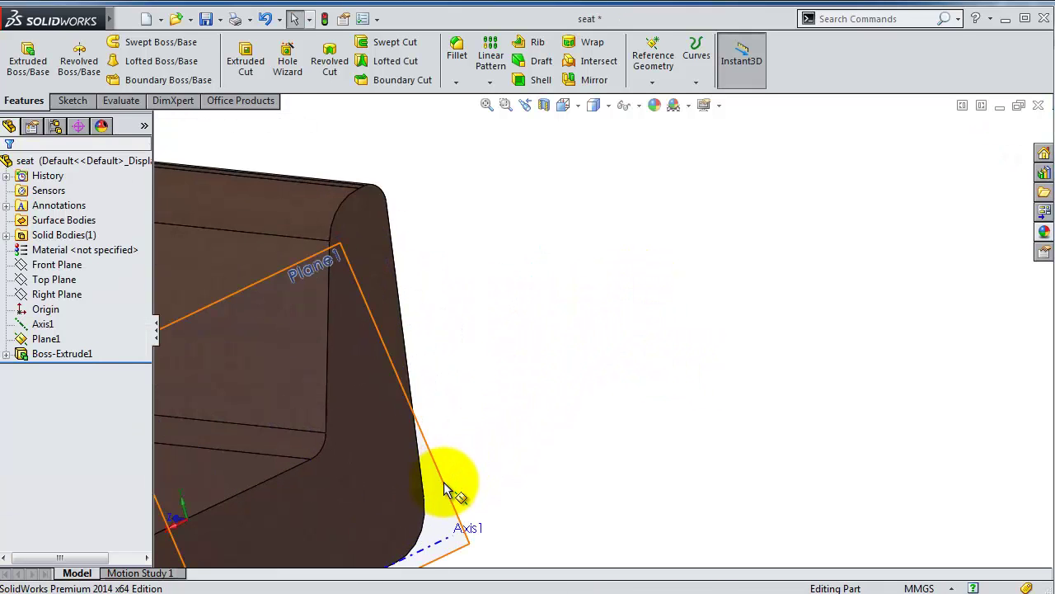
{"action": "left_click", "coordinate": [443, 489]}
{"action": "left_click", "coordinate": [519, 435]}
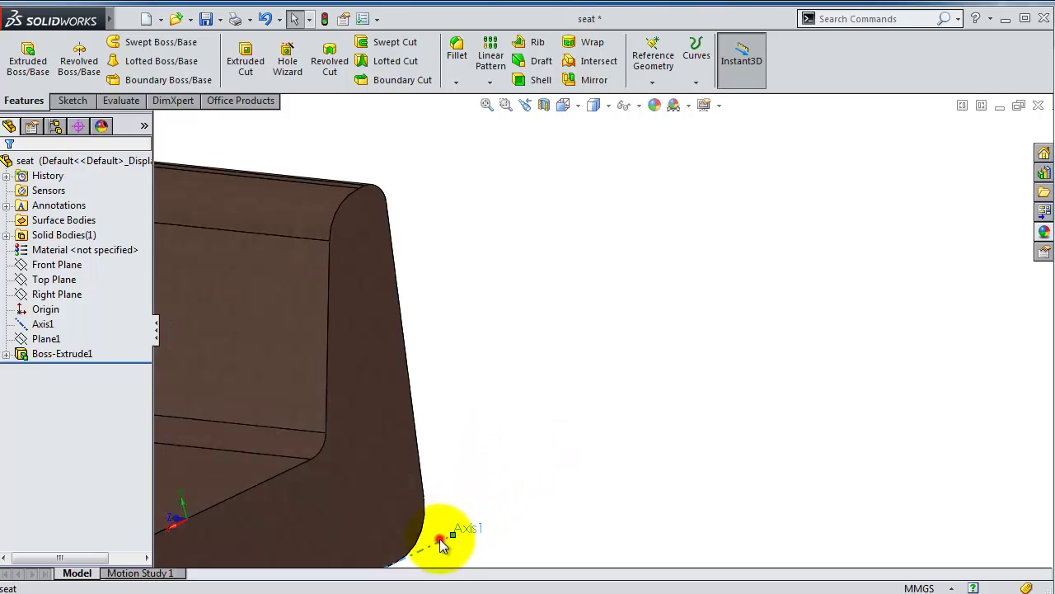
{"action": "left_click", "coordinate": [442, 542]}
{"action": "mouse_move", "coordinate": [545, 376]}
{"action": "middle_mouse_down"}
{"action": "mouse_move", "coordinate": [624, 412]}
{"action": "mouse_move", "coordinate": [594, 384]}
{"action": "mouse_move", "coordinate": [426, 401]}
{"action": "mouse_move", "coordinate": [525, 462]}
{"action": "mouse_move", "coordinate": [473, 358]}
{"action": "mouse_move", "coordinate": [848, 587]}
{"action": "middle_mouse_up"}
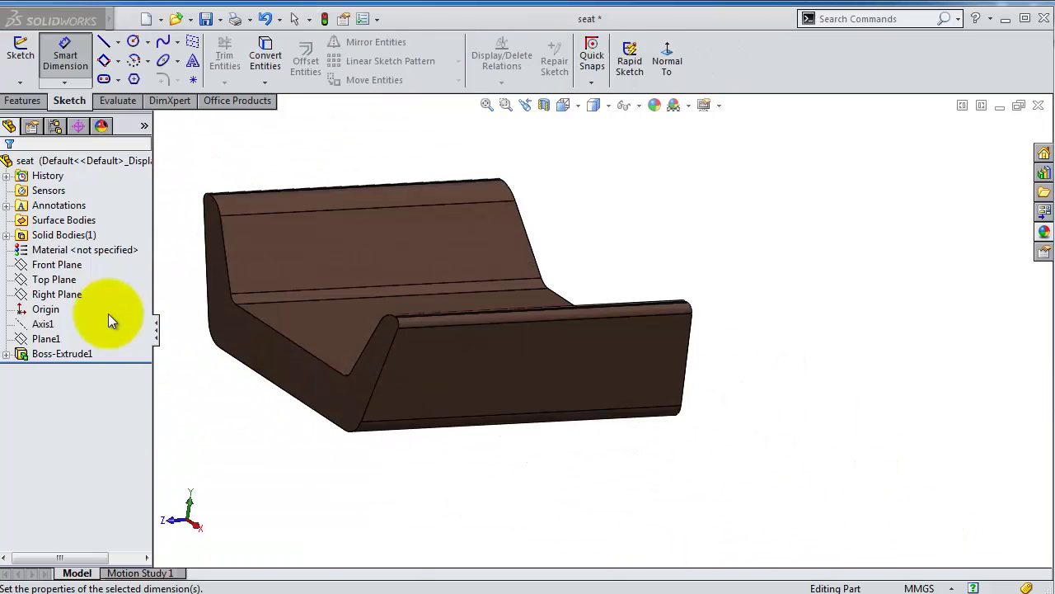
- Begin a new sketch on Right Plane, viewed normal to it, with the Line tool active
{"action": "key", "text": "Escape"}
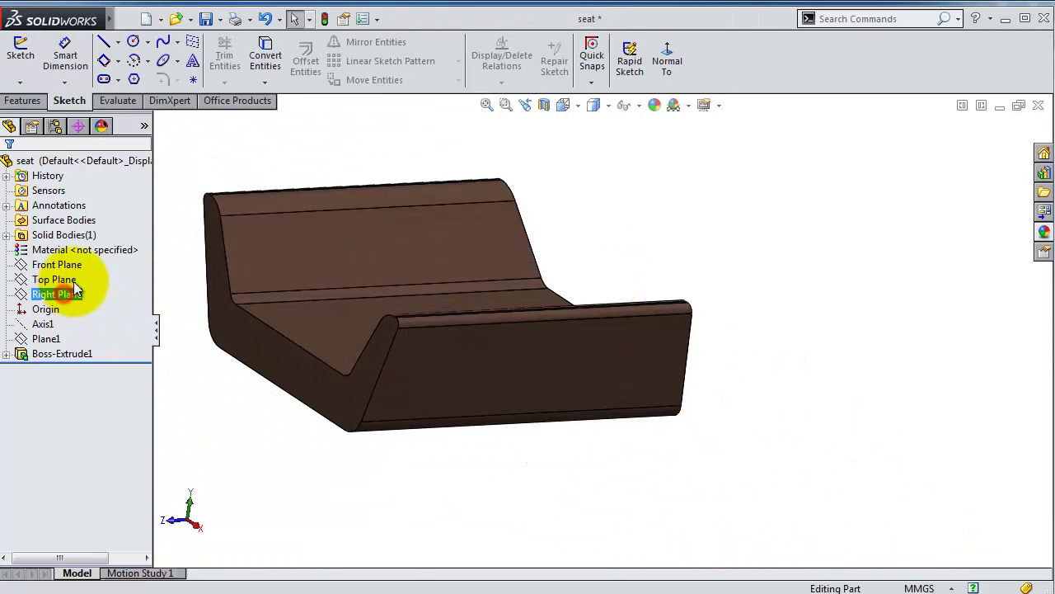
{"action": "left_click", "coordinate": [74, 298]}
{"action": "left_click", "coordinate": [89, 279]}
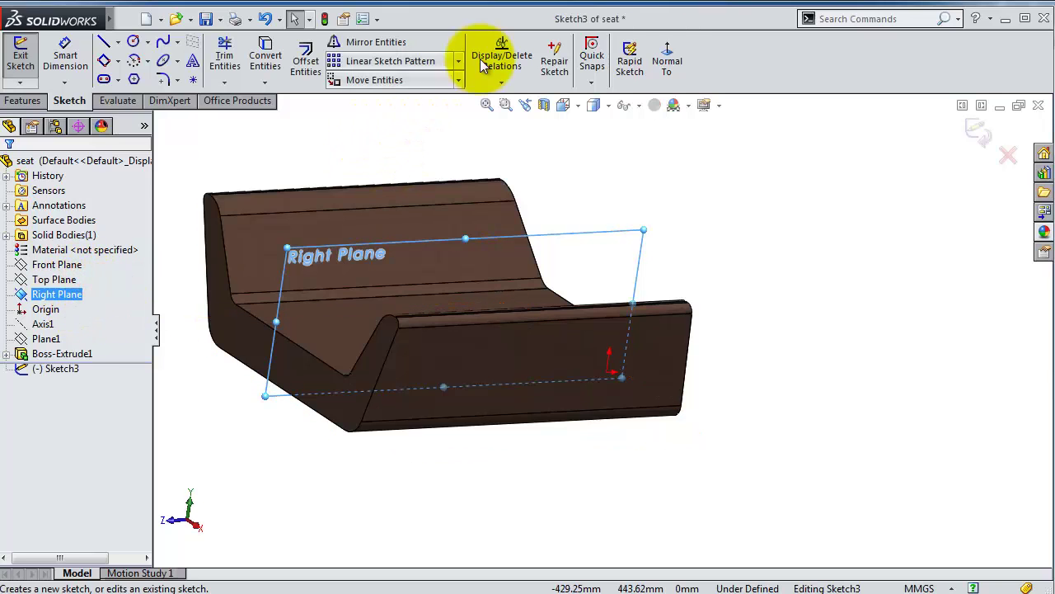
{"action": "left_click", "coordinate": [685, 55]}
{"action": "scroll", "coordinate": [774, 251], "scroll_direction": "down", "scroll_amount": 1}
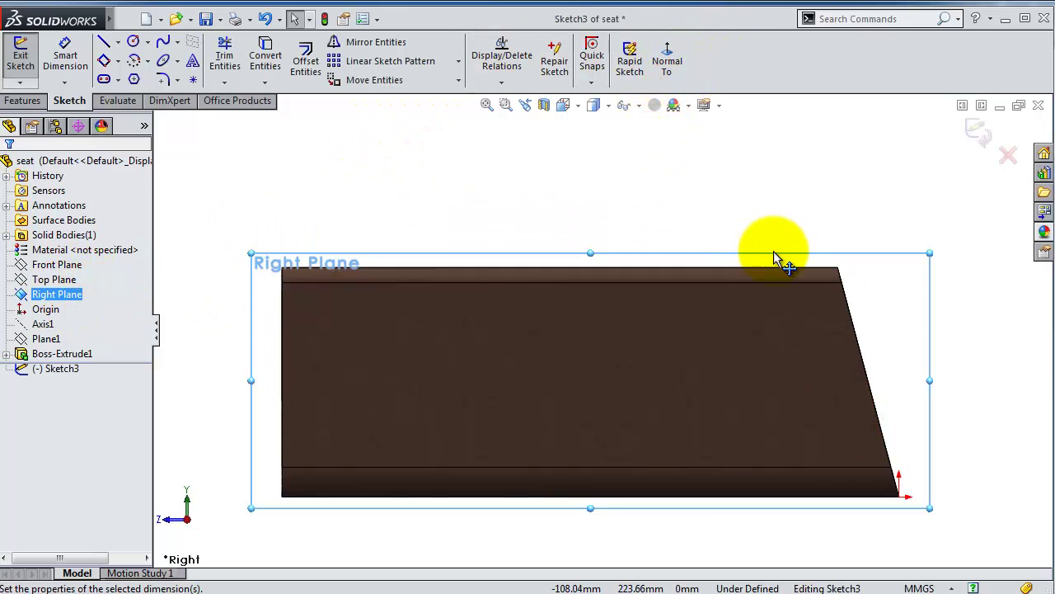
{"action": "scroll", "coordinate": [775, 264], "scroll_direction": "down", "scroll_amount": 1}
{"action": "scroll", "coordinate": [775, 261], "scroll_direction": "up", "scroll_amount": 1}
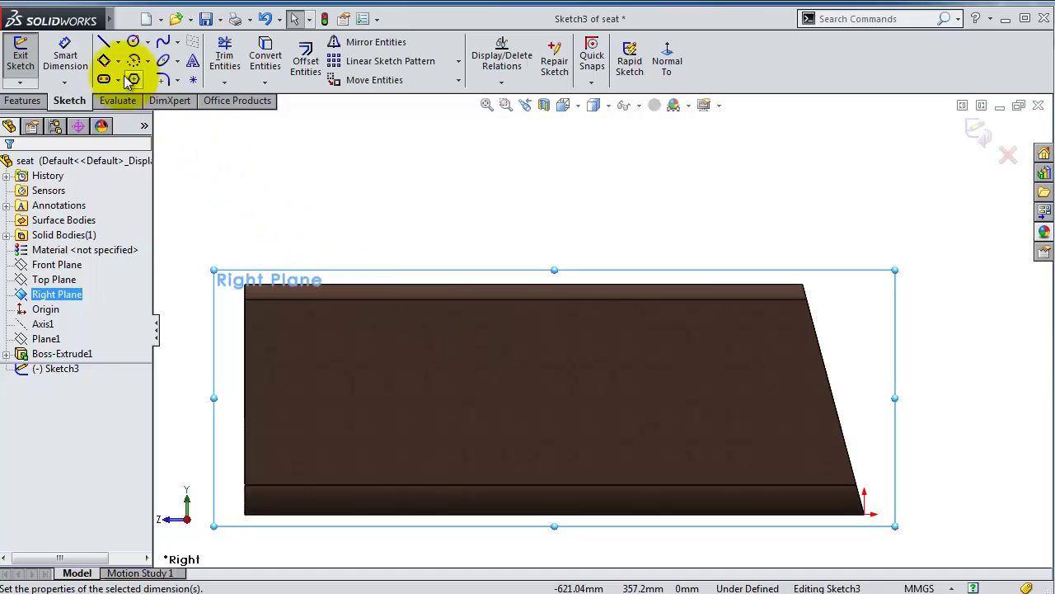
{"action": "left_click", "coordinate": [105, 47]}
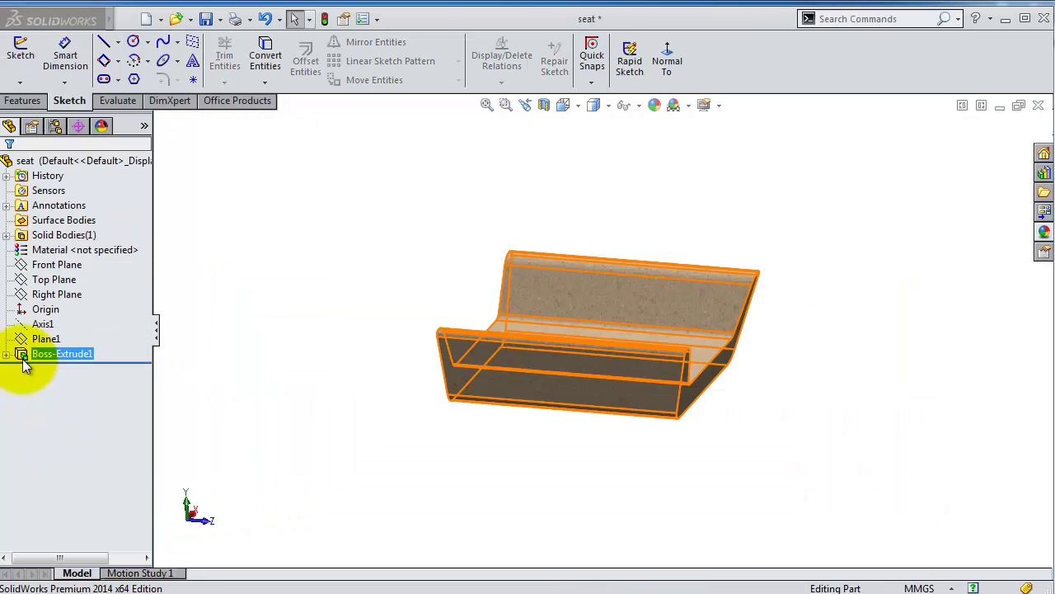
{"action": "left_click", "coordinate": [26, 353]}
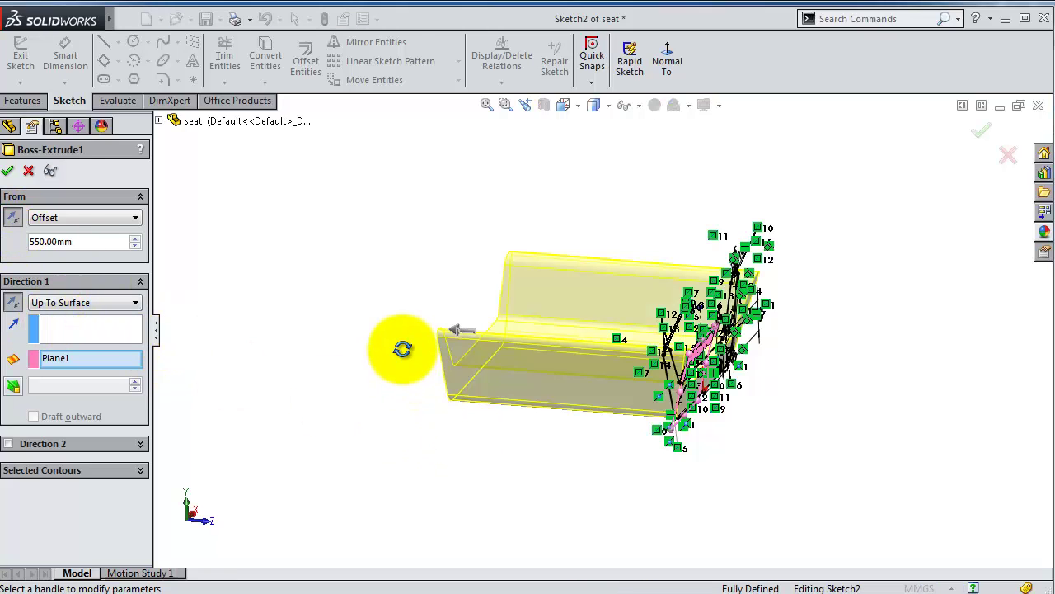
{"action": "middle_click_drag", "start_coordinate": [403, 348], "coordinate": [421, 327]}
{"action": "left_click", "coordinate": [982, 132]}
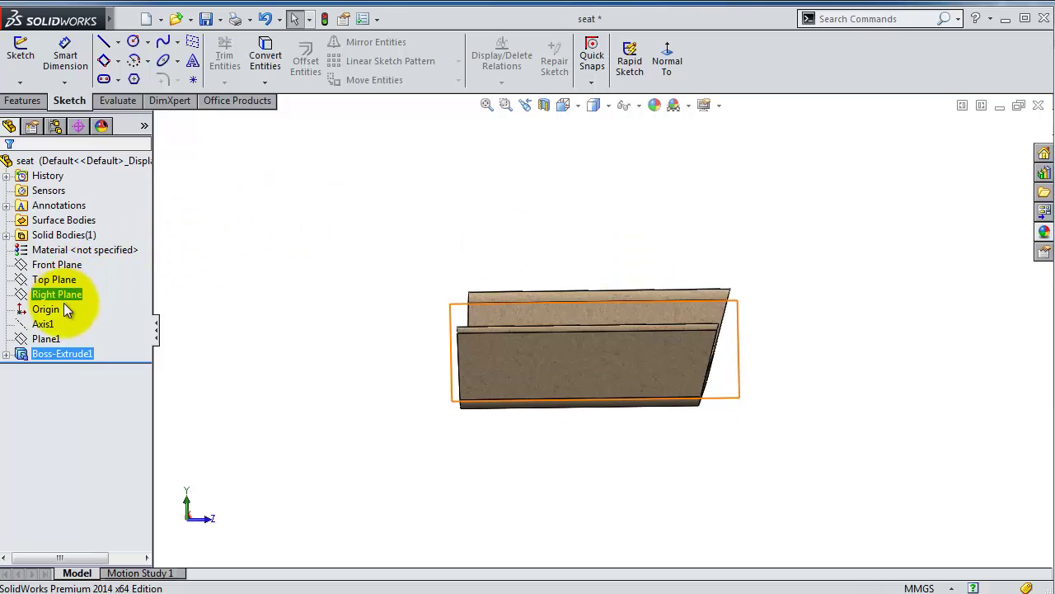
{"action": "left_click", "coordinate": [61, 295]}
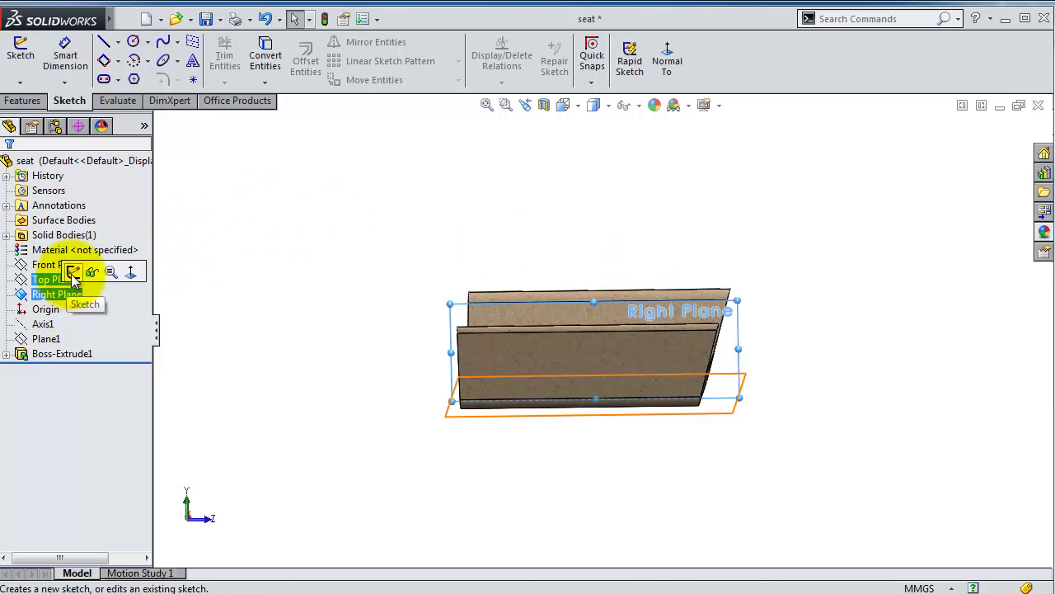
- Start a new sketch on Right Plane, viewed normal from the opposite side
{"action": "left_click", "coordinate": [76, 274]}
{"action": "left_click", "coordinate": [684, 74]}
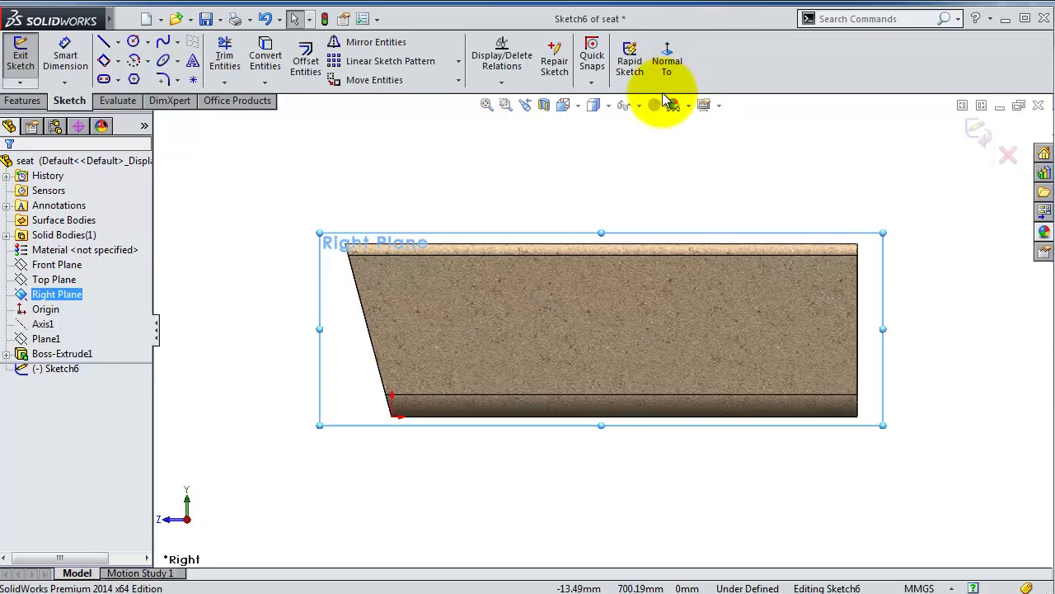
{"action": "left_click", "coordinate": [673, 73]}
{"action": "scroll", "coordinate": [748, 357], "scroll_direction": "down", "scroll_amount": 2}
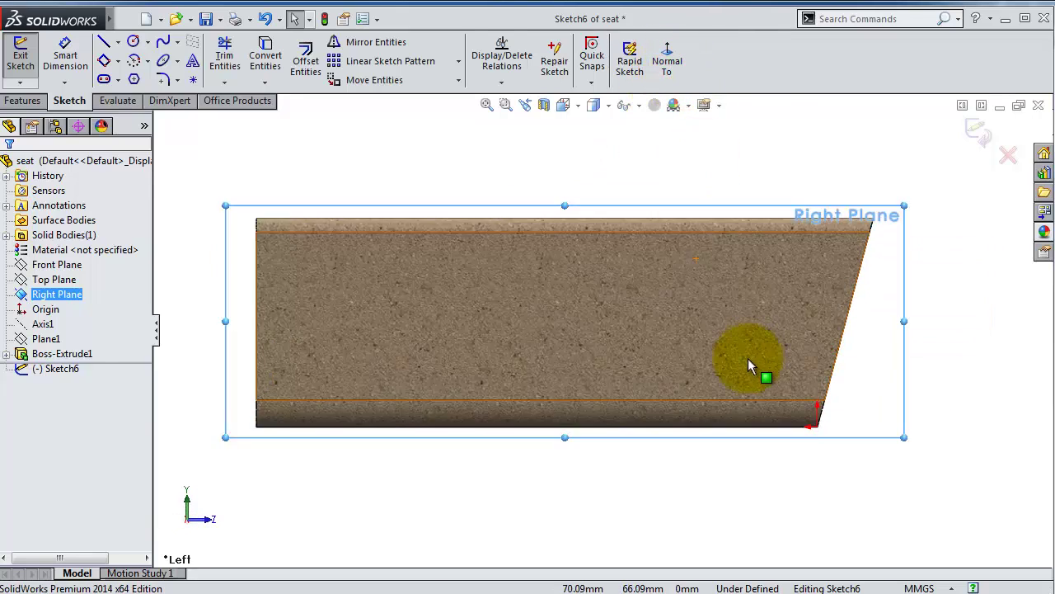
{"action": "scroll", "coordinate": [748, 358], "scroll_direction": "down", "scroll_amount": 2}
- Draw a line from the slanted front edge, then tangent arcs across to the seat's left edge
{"action": "left_click", "coordinate": [104, 43]}
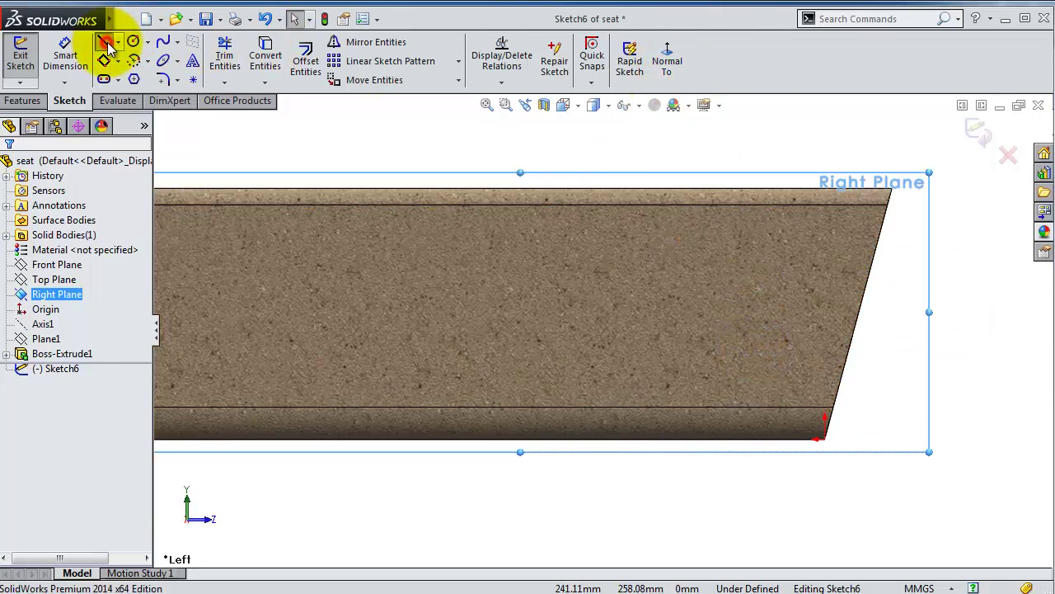
{"action": "left_click", "coordinate": [860, 307]}
{"action": "left_click", "coordinate": [848, 340]}
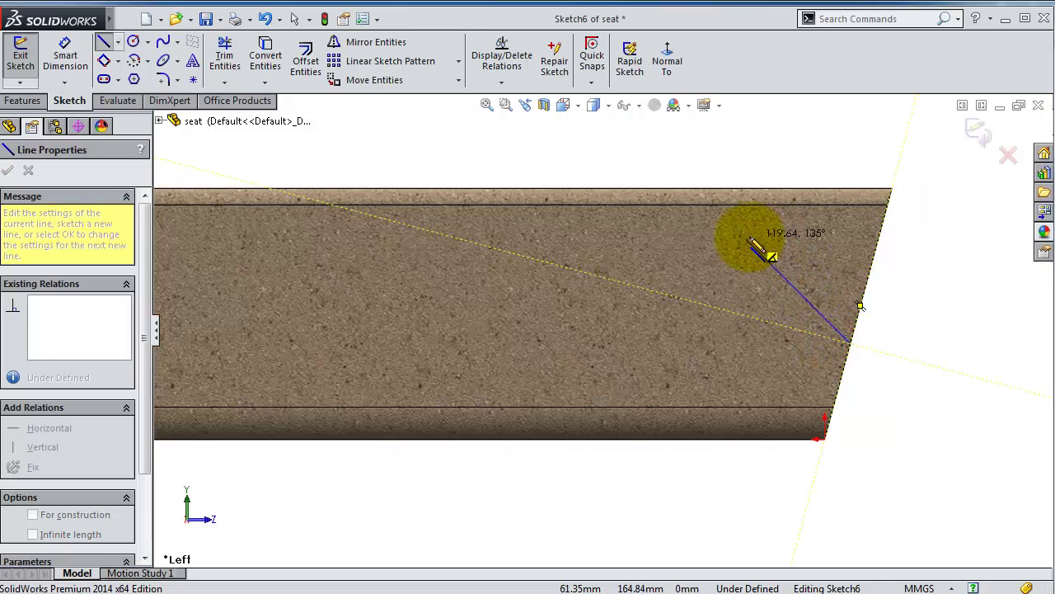
{"action": "left_click", "coordinate": [737, 246]}
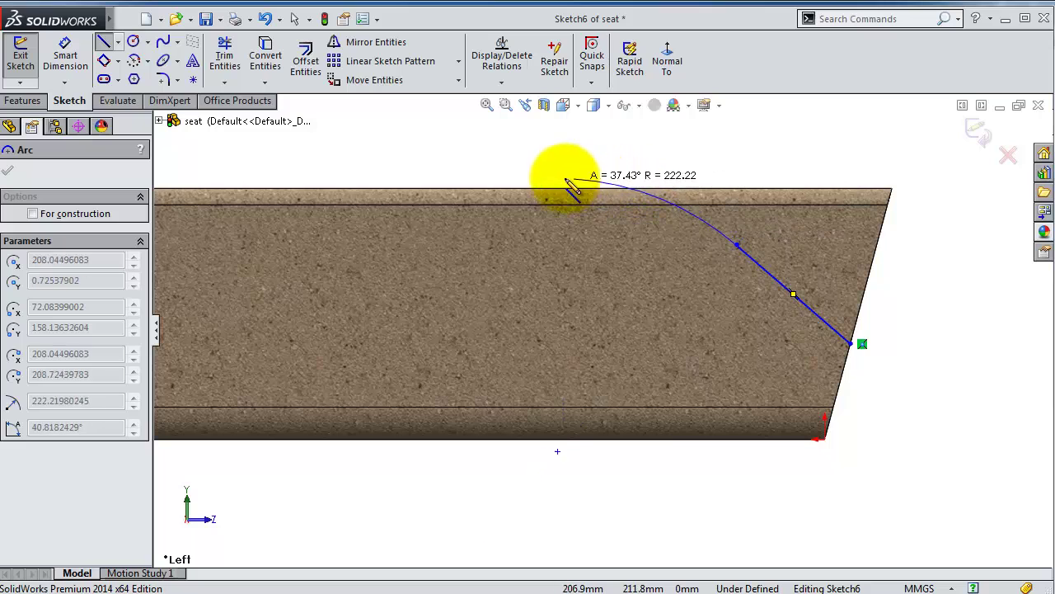
{"action": "left_click", "coordinate": [486, 230]}
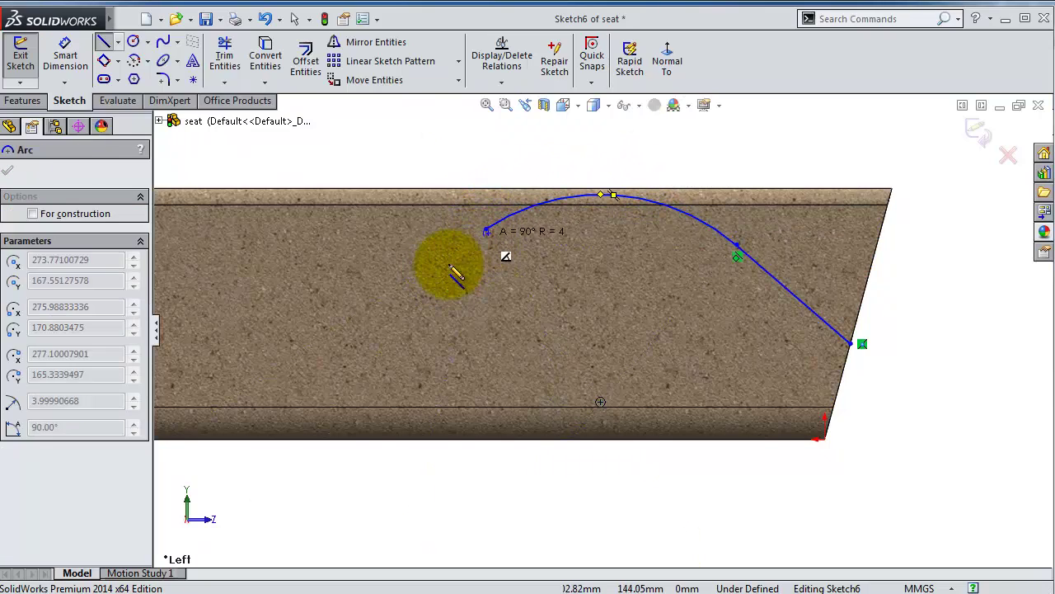
{"action": "left_click", "coordinate": [261, 307]}
{"action": "scroll", "coordinate": [255, 323], "scroll_direction": "up", "scroll_amount": 1}
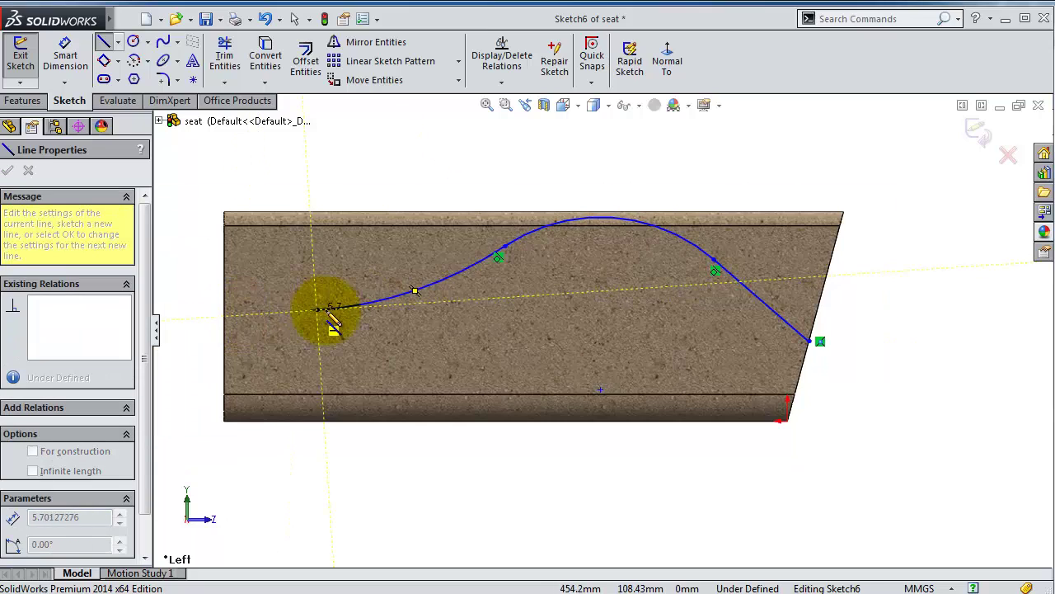
{"action": "scroll", "coordinate": [330, 324], "scroll_direction": "down", "scroll_amount": 3}
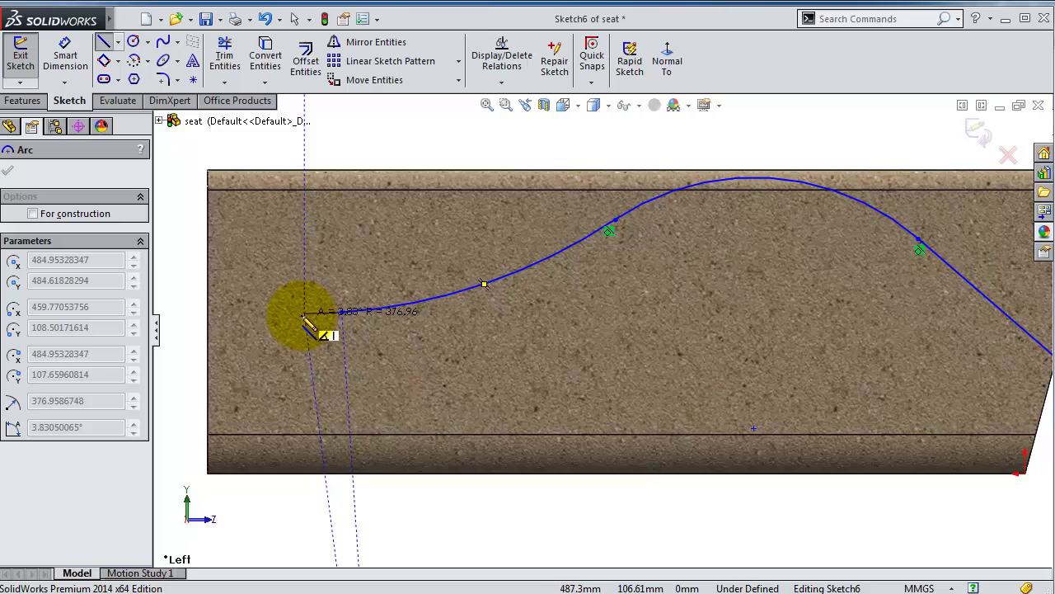
{"action": "left_click", "coordinate": [320, 313]}
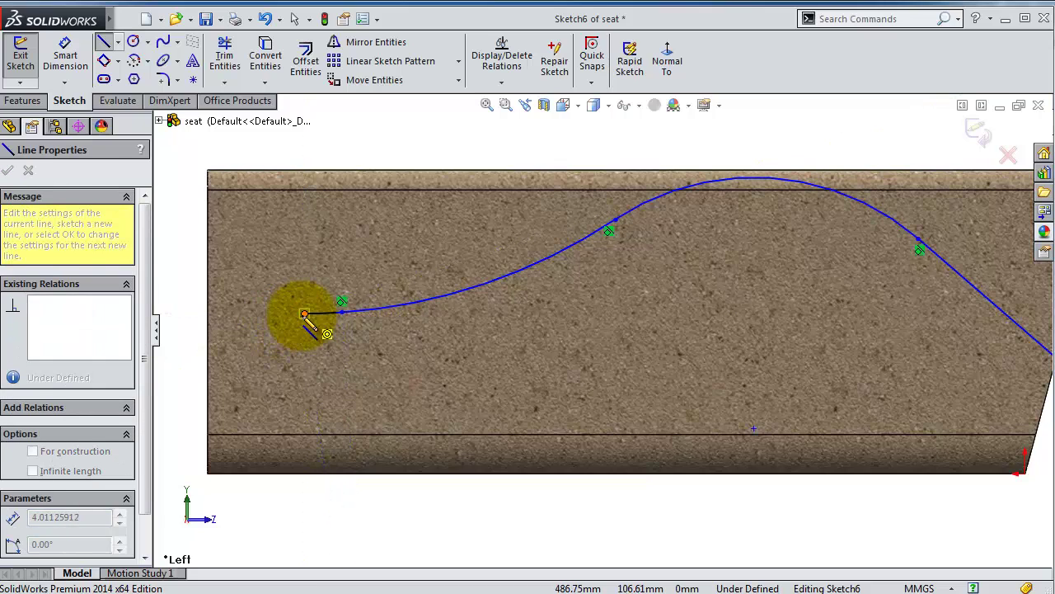
{"action": "left_click", "coordinate": [208, 372]}
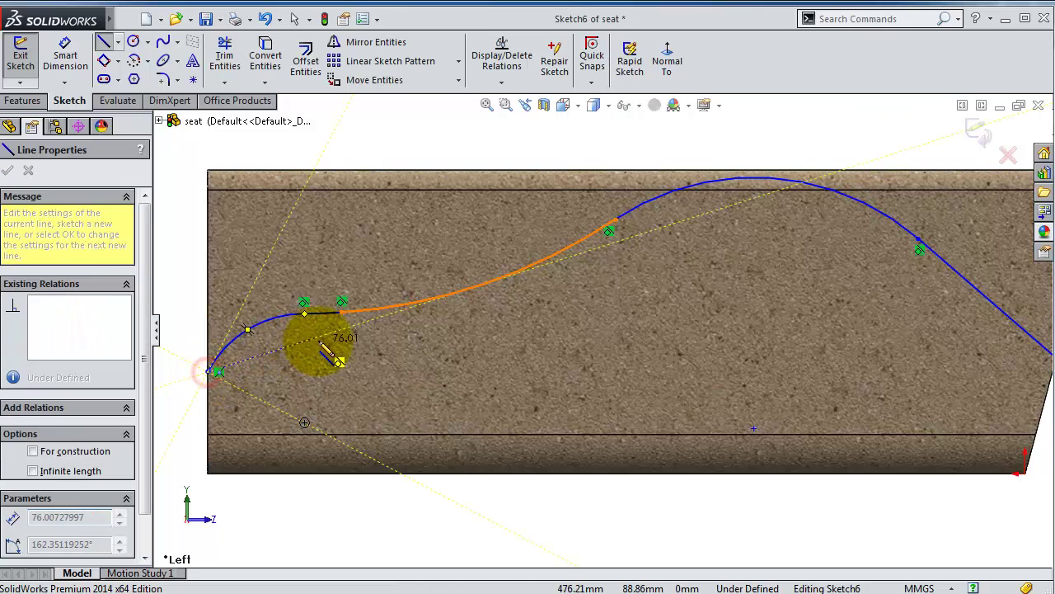
{"action": "left_click", "coordinate": [64, 43]}
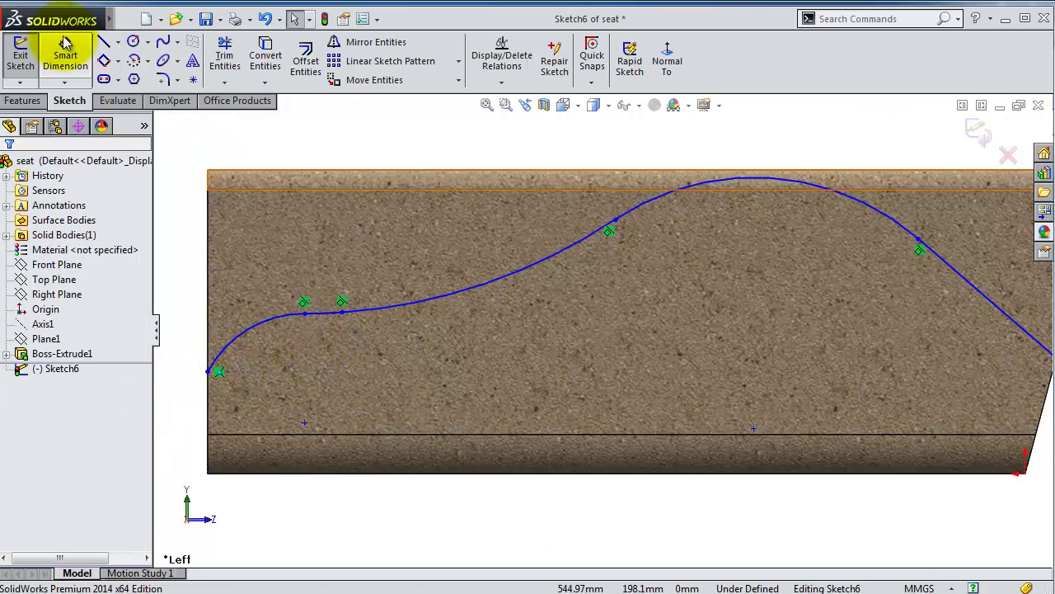
- Dimension the profile's left endpoint height to 50 mm and right end height to 100 mm
{"action": "left_click", "coordinate": [208, 372]}
{"action": "left_click", "coordinate": [233, 473]}
{"action": "left_click", "coordinate": [188, 477]}
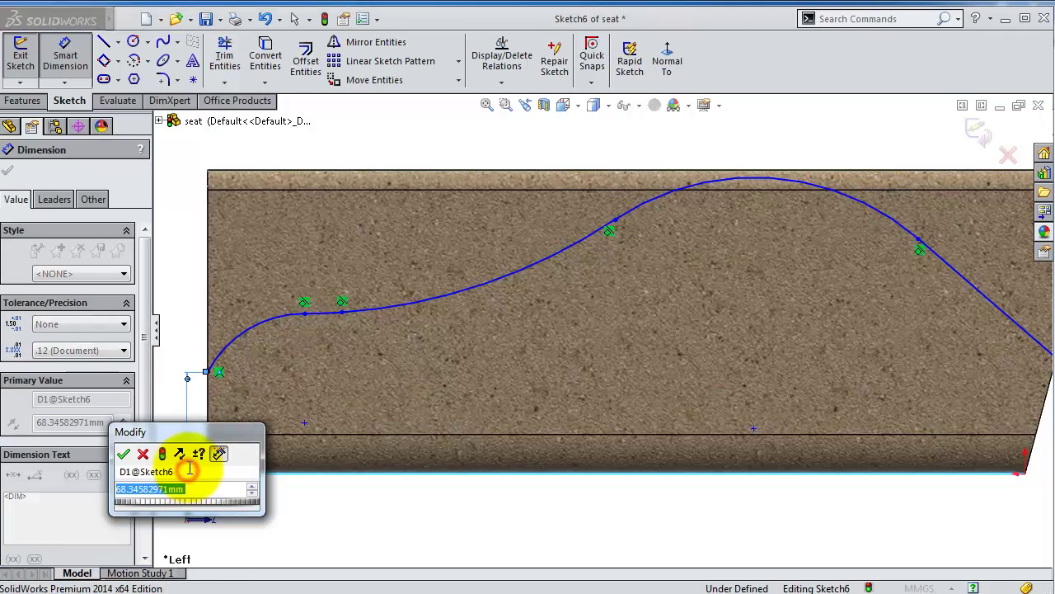
{"action": "type", "text": "50"}
{"action": "key", "text": "Return"}
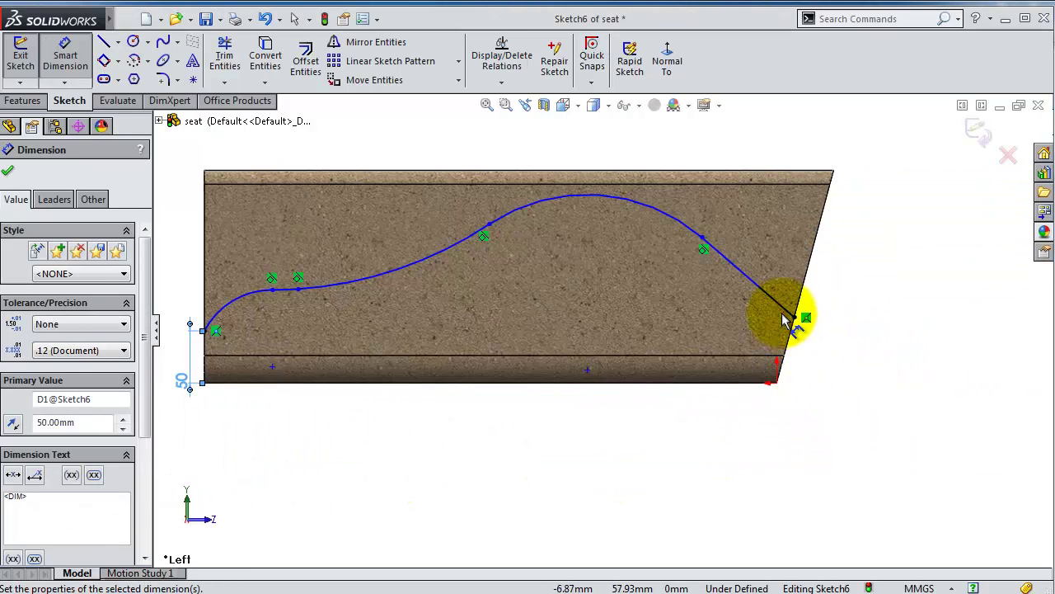
{"action": "left_click", "coordinate": [795, 318]}
{"action": "left_click", "coordinate": [744, 385]}
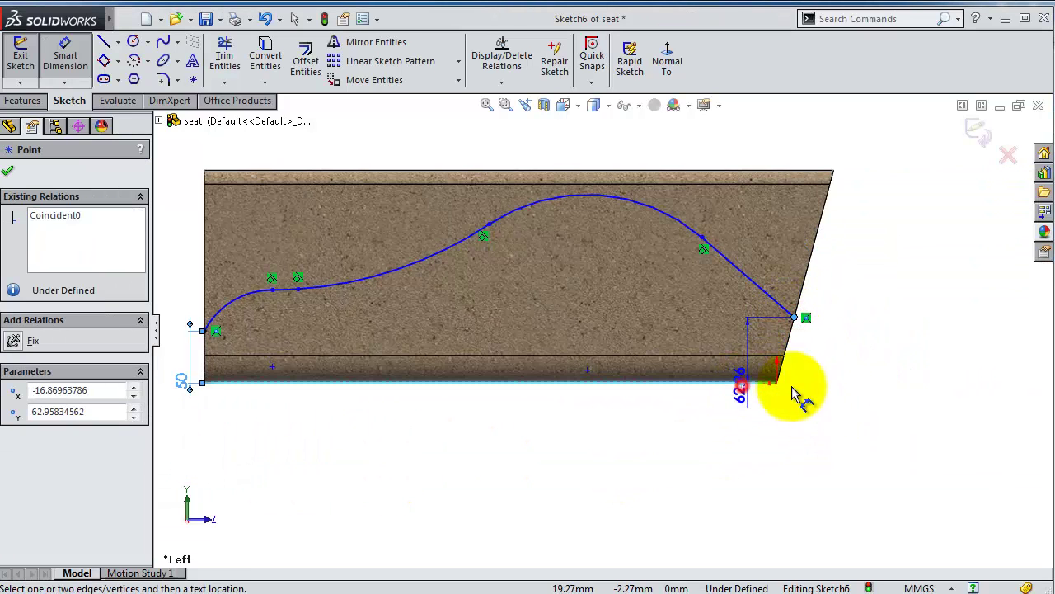
{"action": "left_click", "coordinate": [879, 381]}
{"action": "type", "text": "100"}
{"action": "key", "text": "Return"}
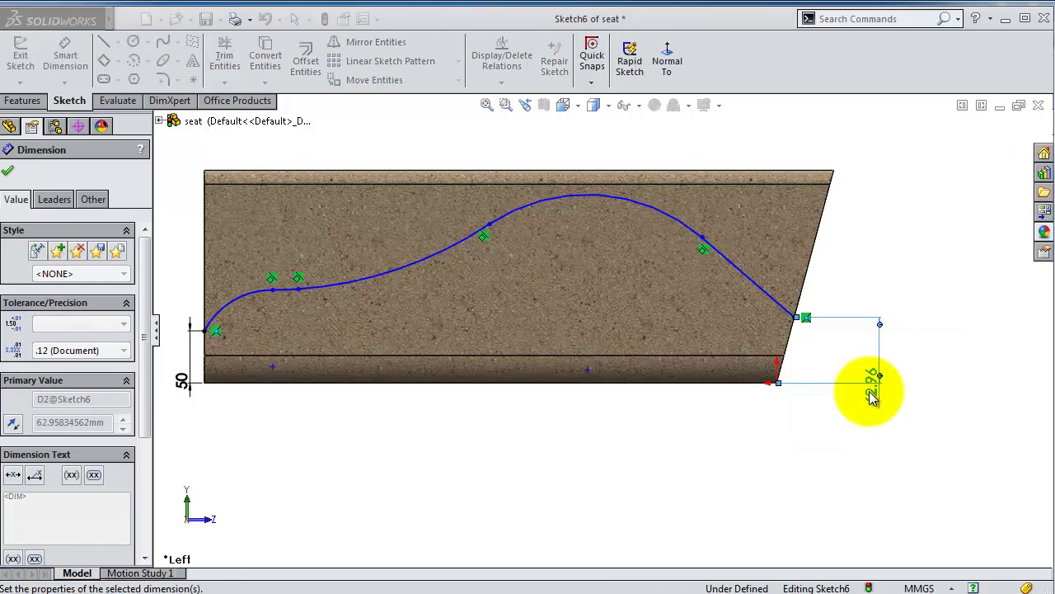
- Add a 50 mm horizontal distance from the curve point to the board's bottom corner
{"action": "scroll", "coordinate": [734, 227], "scroll_direction": "down", "scroll_amount": 3}
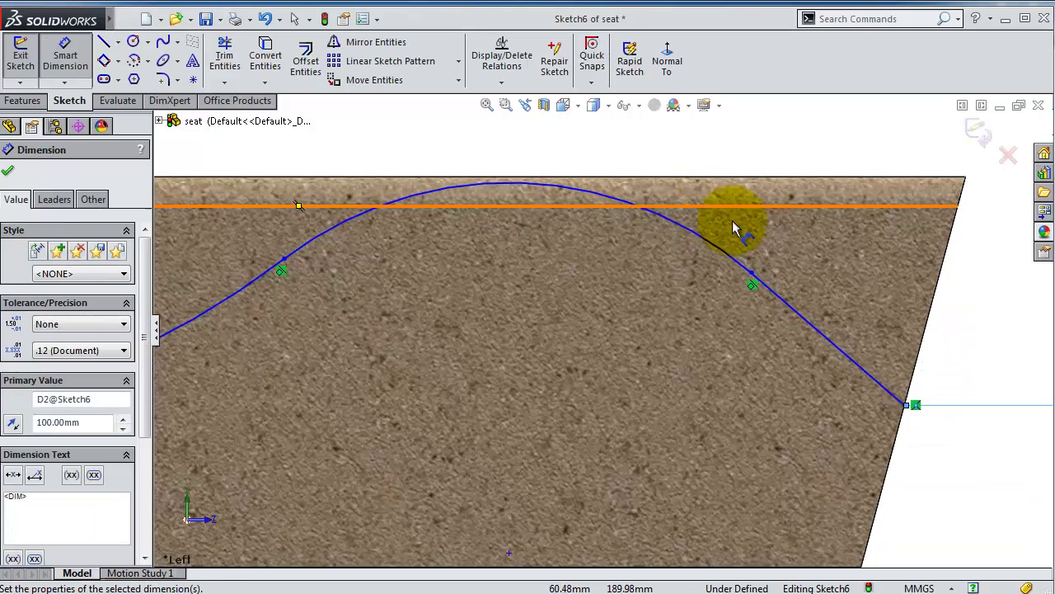
{"action": "left_click", "coordinate": [753, 274]}
{"action": "scroll", "coordinate": [857, 412], "scroll_direction": "up", "scroll_amount": 3}
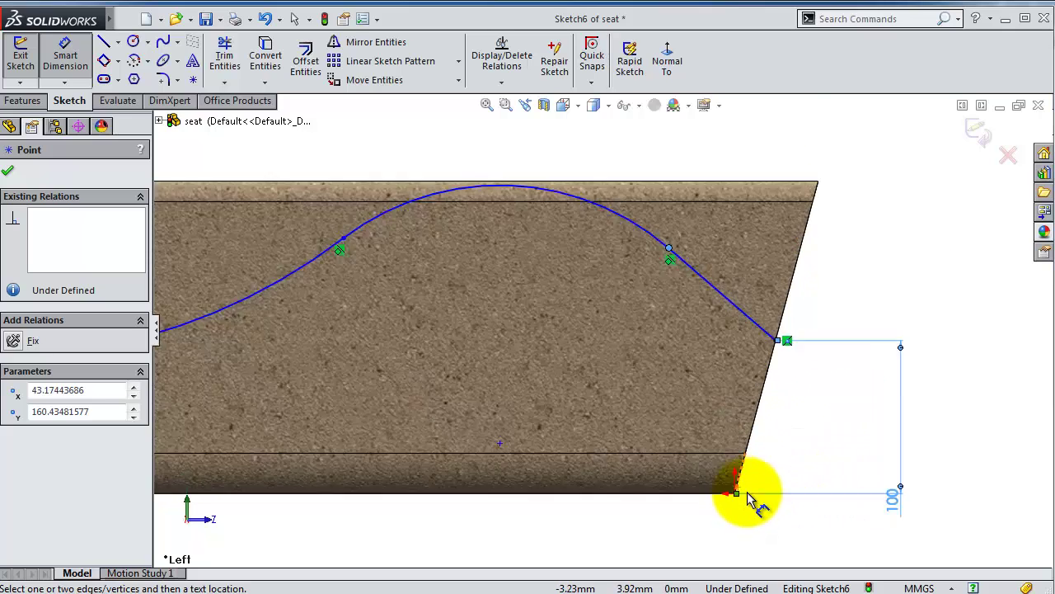
{"action": "scroll", "coordinate": [742, 494], "scroll_direction": "down", "scroll_amount": 2}
{"action": "left_click", "coordinate": [711, 477]}
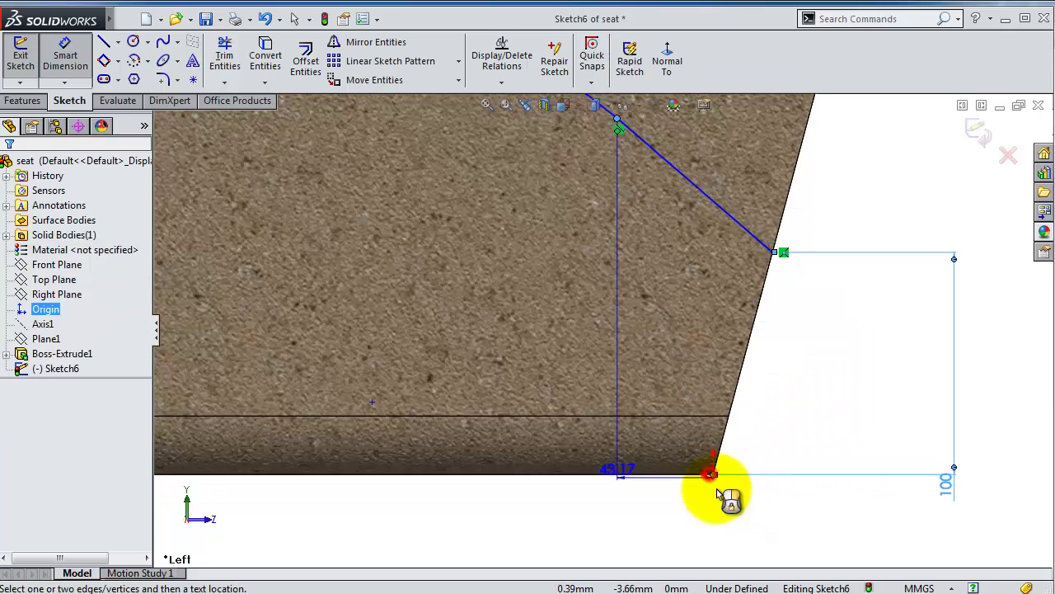
{"action": "left_click", "coordinate": [686, 523]}
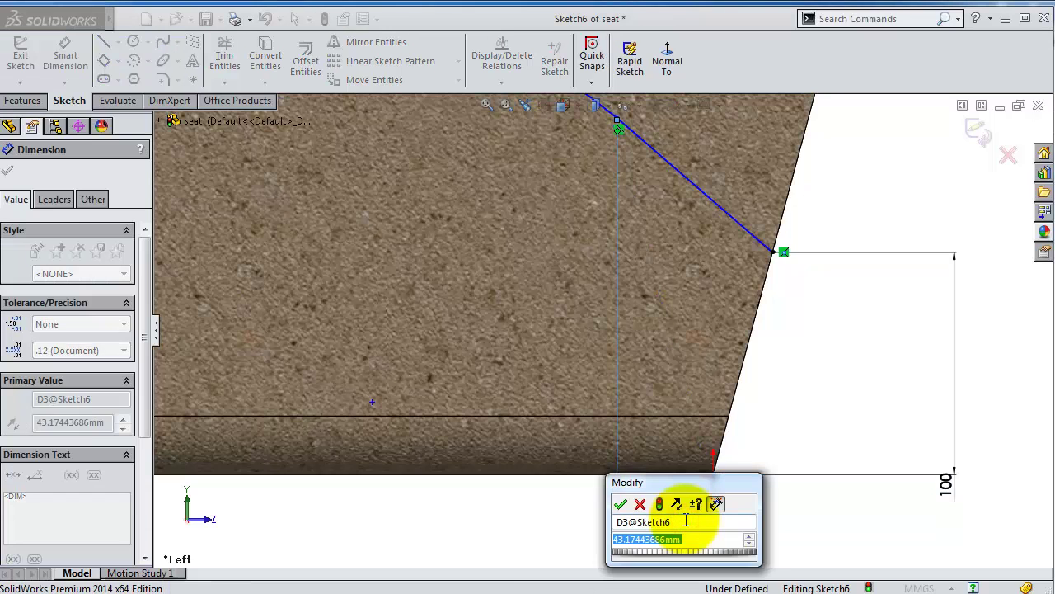
{"action": "type", "text": "50"}
{"action": "key", "text": "Return"}
{"action": "scroll", "coordinate": [628, 201], "scroll_direction": "up", "scroll_amount": 5}
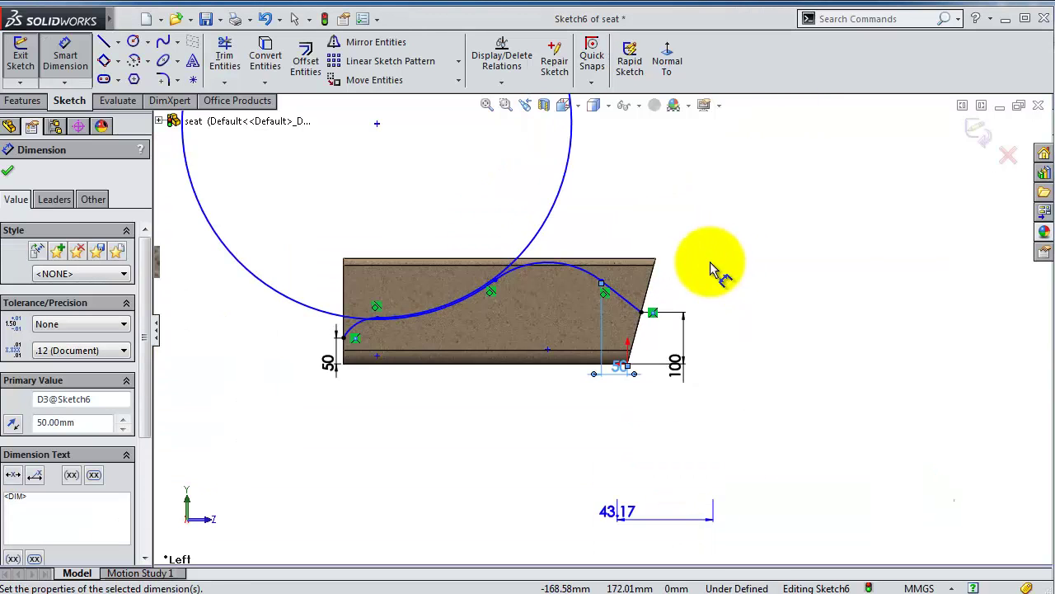
{"action": "scroll", "coordinate": [533, 254], "scroll_direction": "down", "scroll_amount": 2}
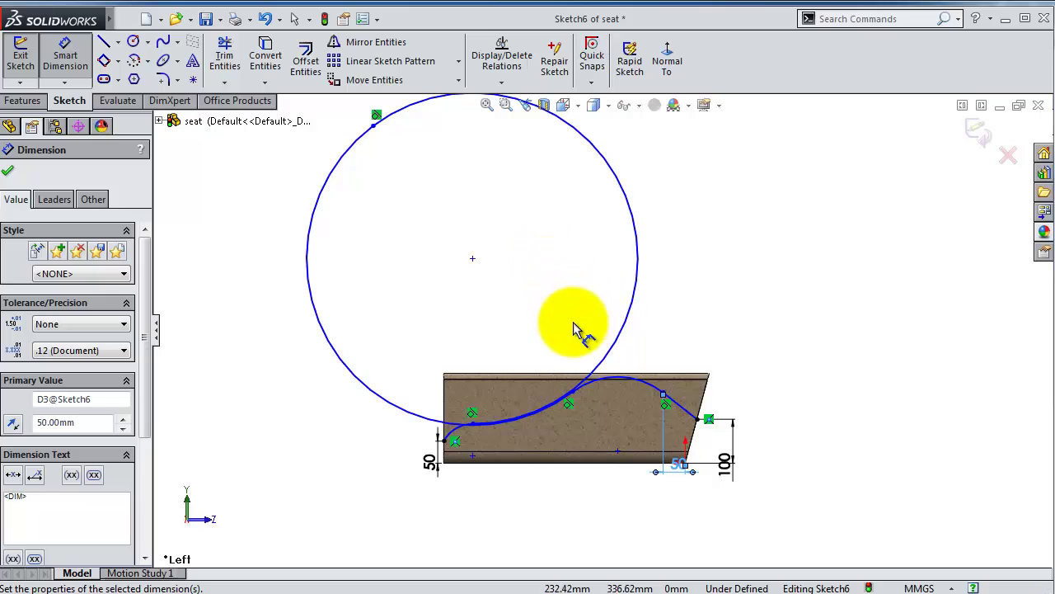
{"action": "scroll", "coordinate": [569, 363], "scroll_direction": "down", "scroll_amount": 4}
{"action": "key", "text": "Escape"}
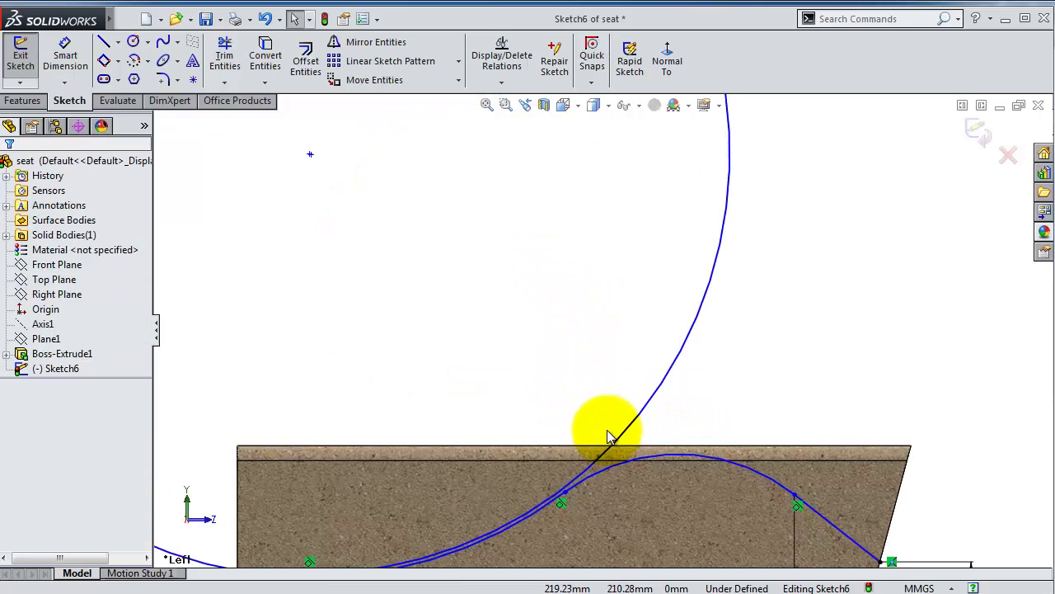
{"action": "scroll", "coordinate": [607, 428], "scroll_direction": "up", "scroll_amount": 2}
{"action": "left_click", "coordinate": [652, 375]}
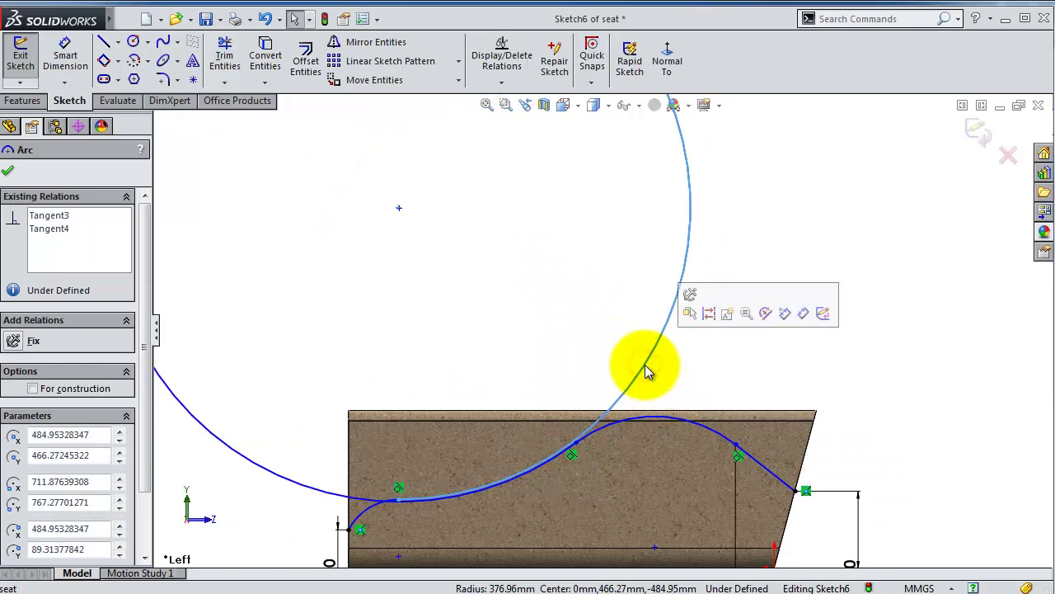
- Delete the large stray arc and the leftover curve left of the board
{"action": "key", "text": "Delete"}
{"action": "left_click", "coordinate": [295, 483]}
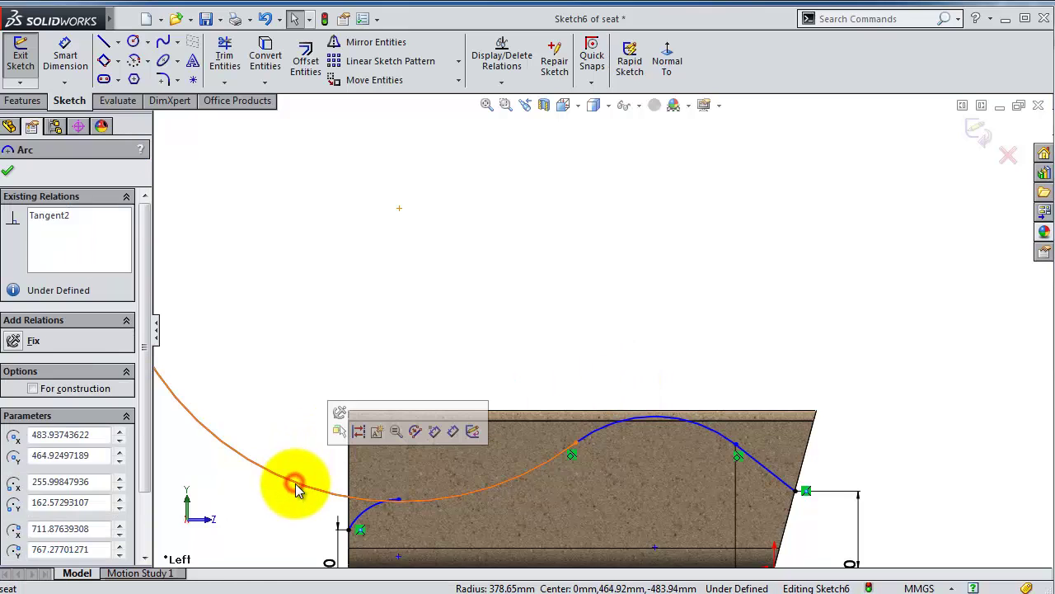
{"action": "key", "text": "Delete"}
{"action": "scroll", "coordinate": [569, 449], "scroll_direction": "down", "scroll_amount": 1}
{"action": "scroll", "coordinate": [607, 390], "scroll_direction": "down", "scroll_amount": 2}
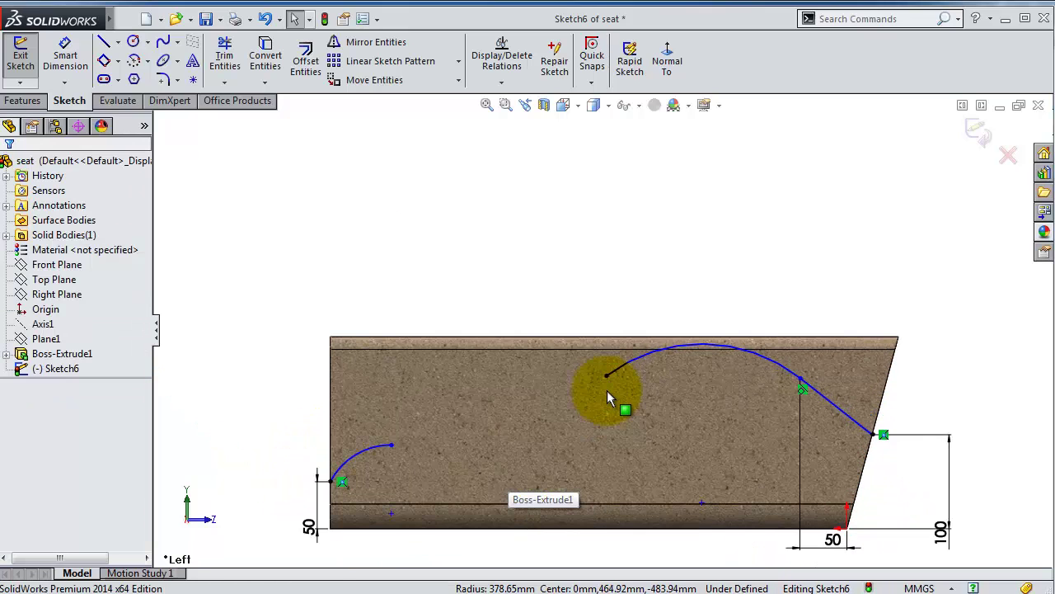
{"action": "scroll", "coordinate": [614, 390], "scroll_direction": "down", "scroll_amount": 1}
{"action": "scroll", "coordinate": [612, 389], "scroll_direction": "down", "scroll_amount": 2}
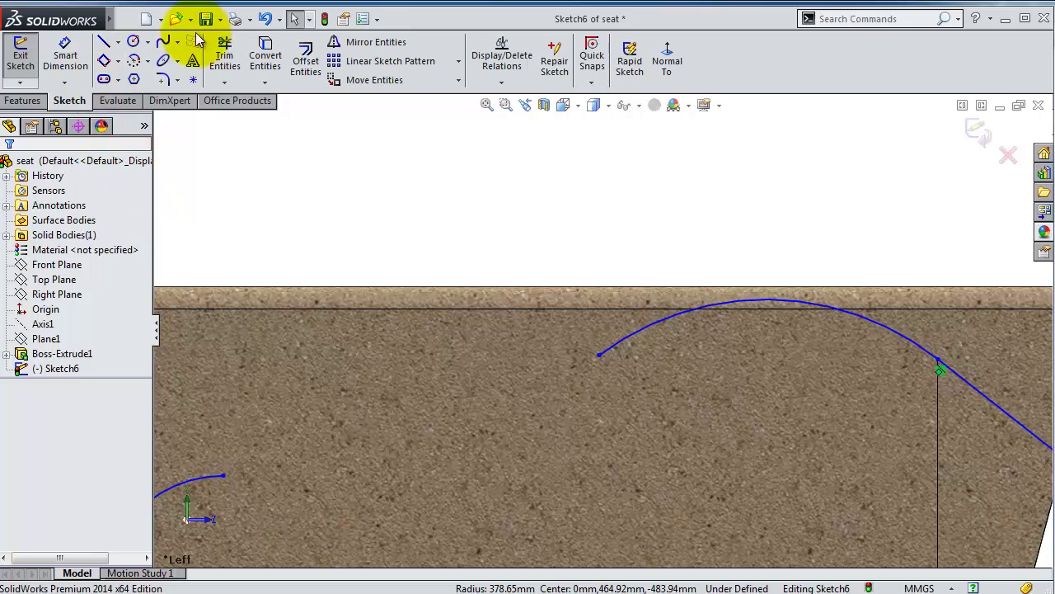
- Draw a spline from the top arc's left end to the small left arc's tip
{"action": "left_click", "coordinate": [163, 41]}
{"action": "left_click", "coordinate": [599, 356]}
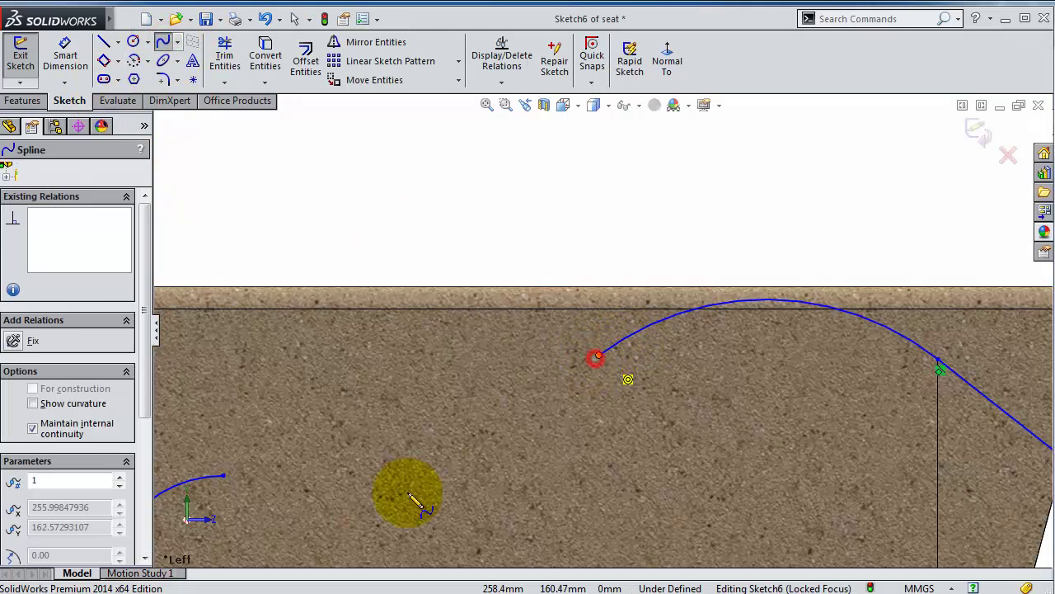
{"action": "left_click", "coordinate": [223, 476]}
{"action": "key", "text": "Escape"}
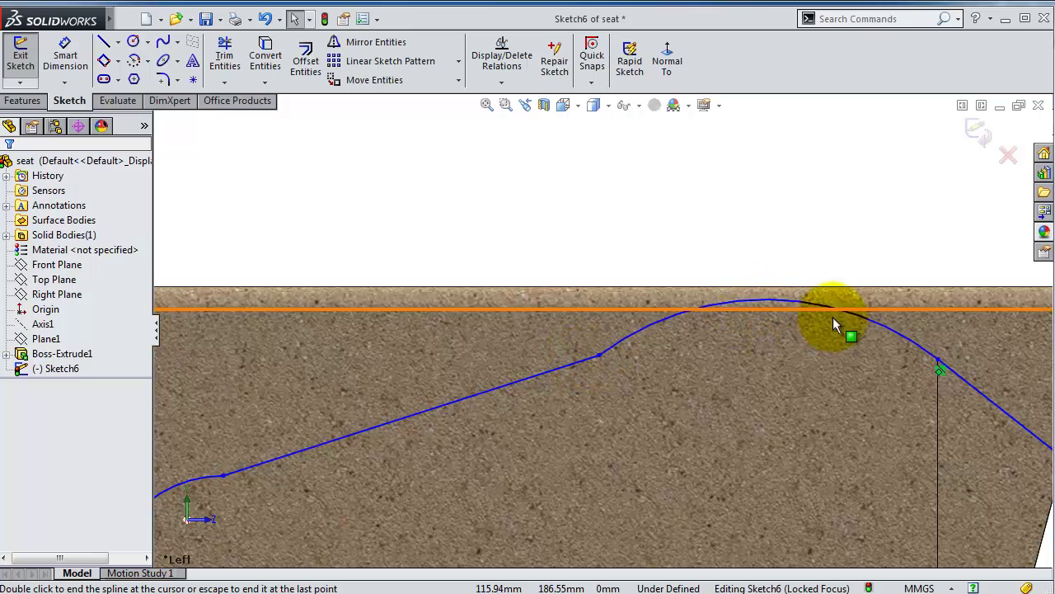
{"action": "left_click", "coordinate": [899, 334]}
- Make the top arc tangent to the top edge, and the spline tangent to both arcs
{"action": "left_click", "coordinate": [890, 287], "text": "ctrl"}
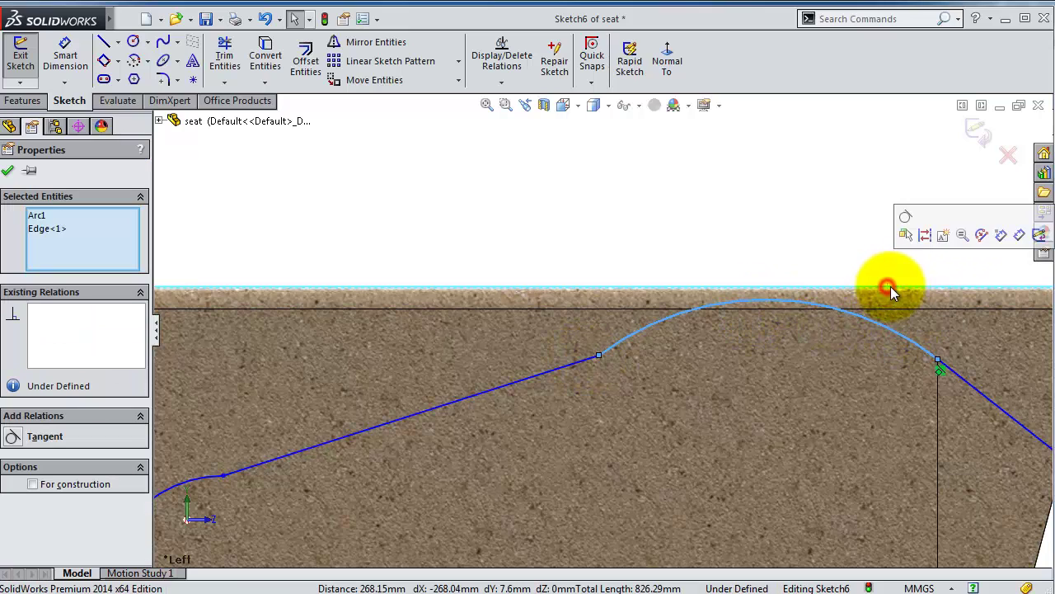
{"action": "left_click", "coordinate": [905, 218]}
{"action": "left_click", "coordinate": [577, 362]}
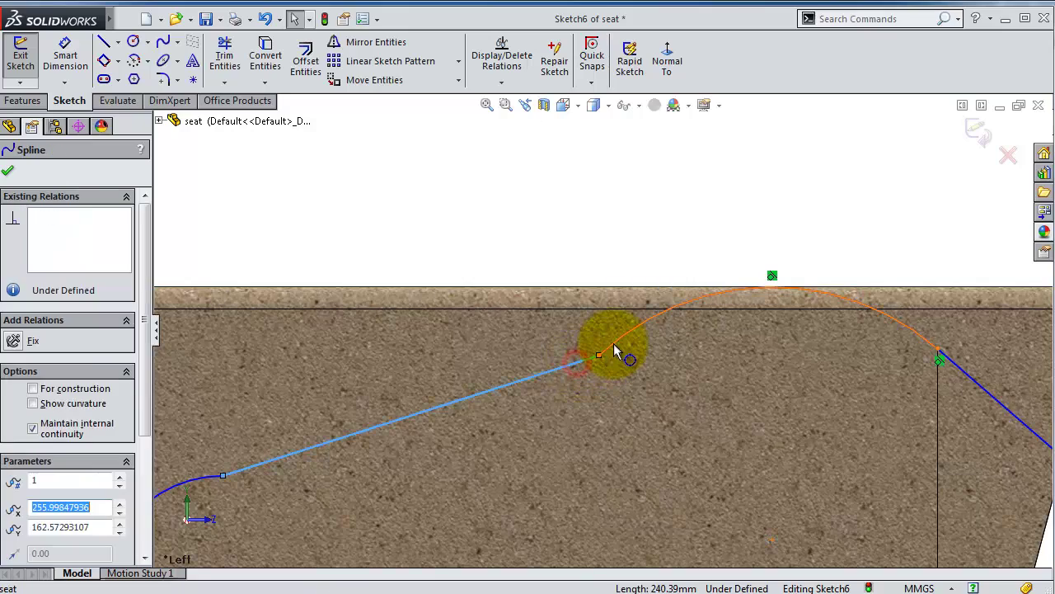
{"action": "left_click", "coordinate": [644, 330], "text": "ctrl"}
{"action": "left_click", "coordinate": [660, 266]}
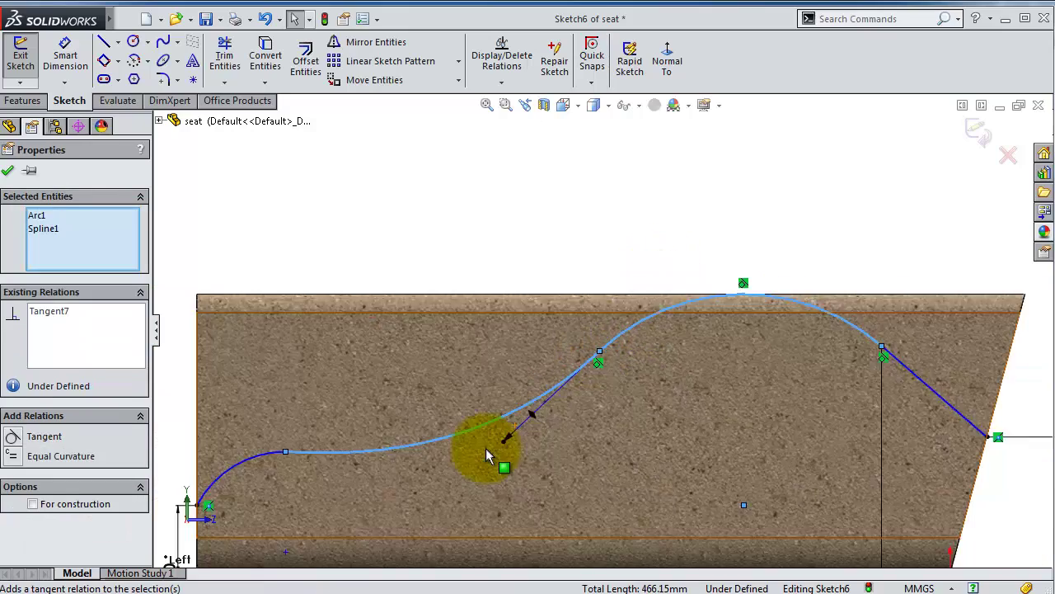
{"action": "scroll", "coordinate": [486, 447], "scroll_direction": "down", "scroll_amount": 5}
{"action": "left_click", "coordinate": [285, 361]}
{"action": "left_click", "coordinate": [340, 360], "text": "ctrl"}
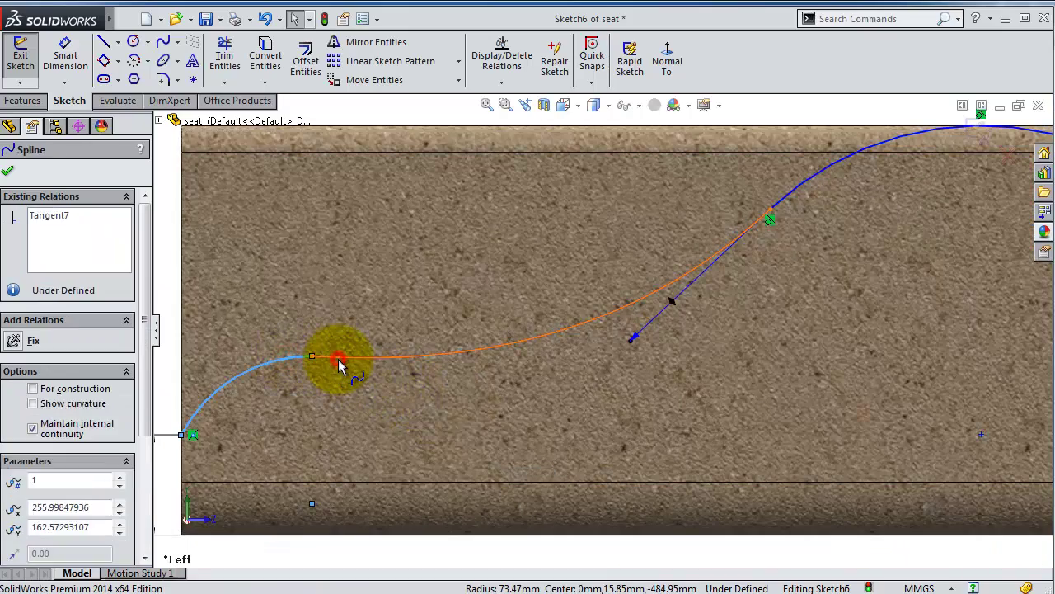
{"action": "left_click", "coordinate": [384, 292]}
{"action": "scroll", "coordinate": [299, 388], "scroll_direction": "up", "scroll_amount": 1}
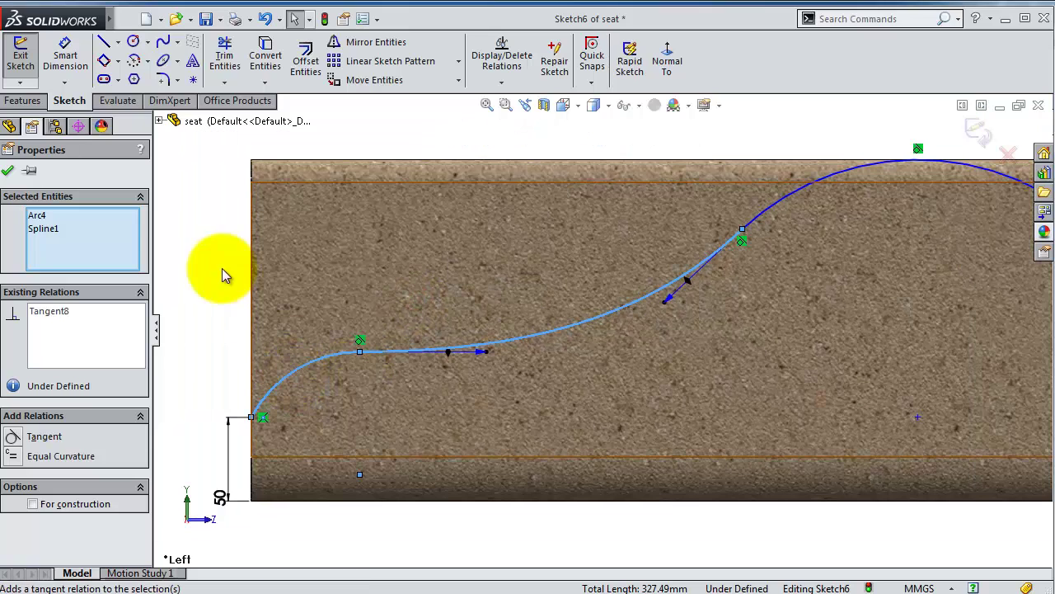
- Dimension the small left arc to R50 and set the spline's handle there horizontal
{"action": "left_click", "coordinate": [311, 327]}
{"action": "left_click", "coordinate": [312, 373]}
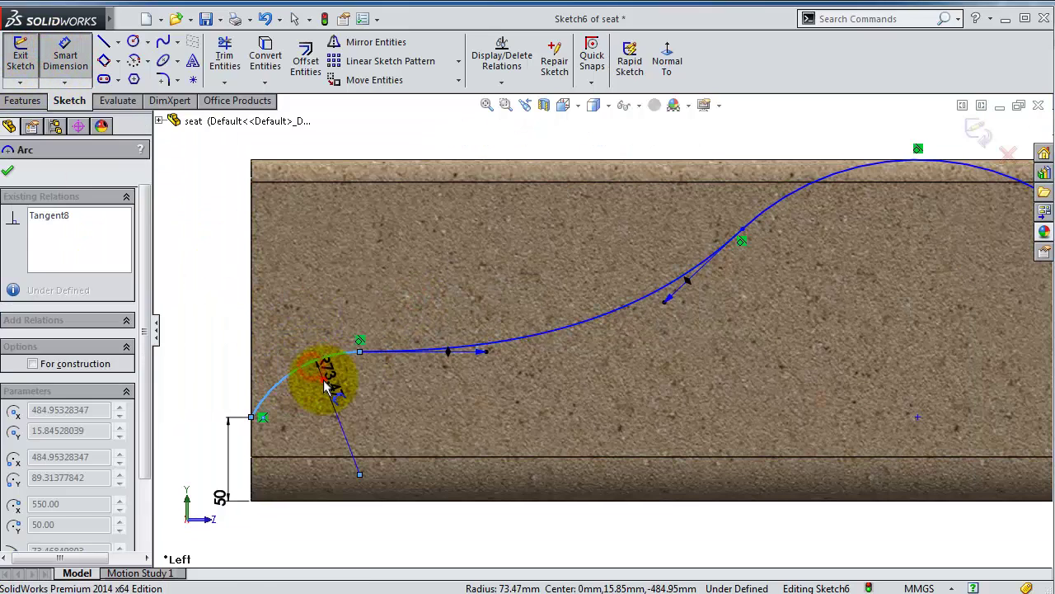
{"action": "left_click", "coordinate": [367, 410]}
{"action": "type", "text": "50"}
{"action": "key", "text": "Return"}
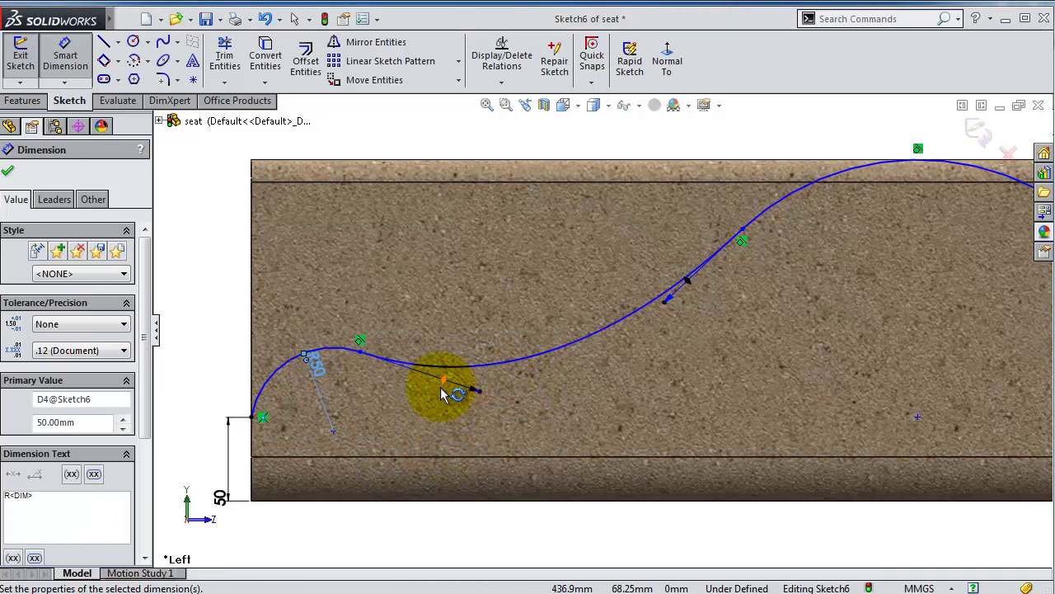
{"action": "key", "text": "Escape"}
{"action": "left_click", "coordinate": [443, 381]}
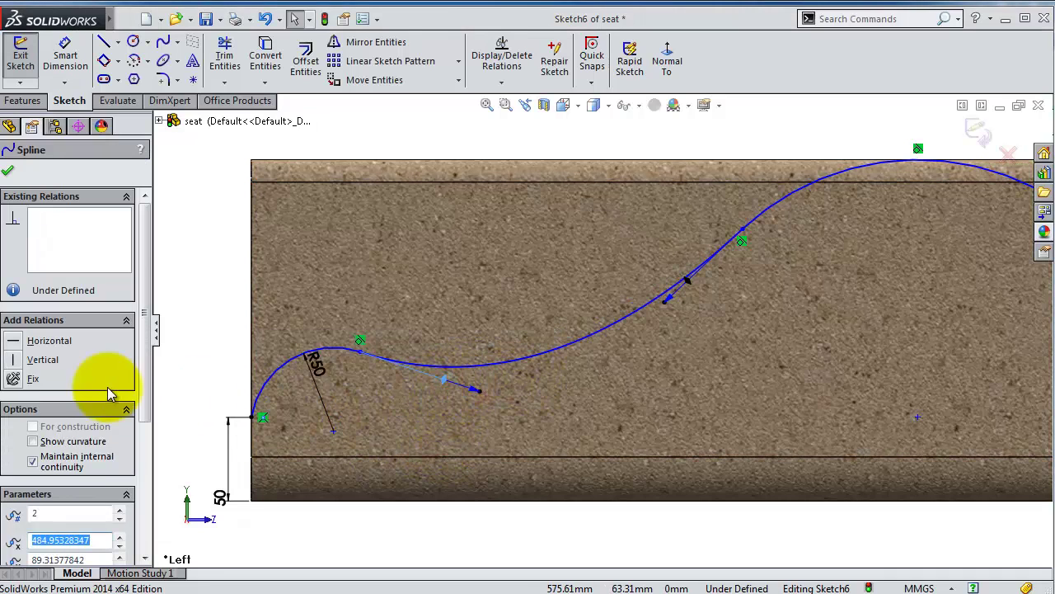
{"action": "left_click", "coordinate": [33, 340]}
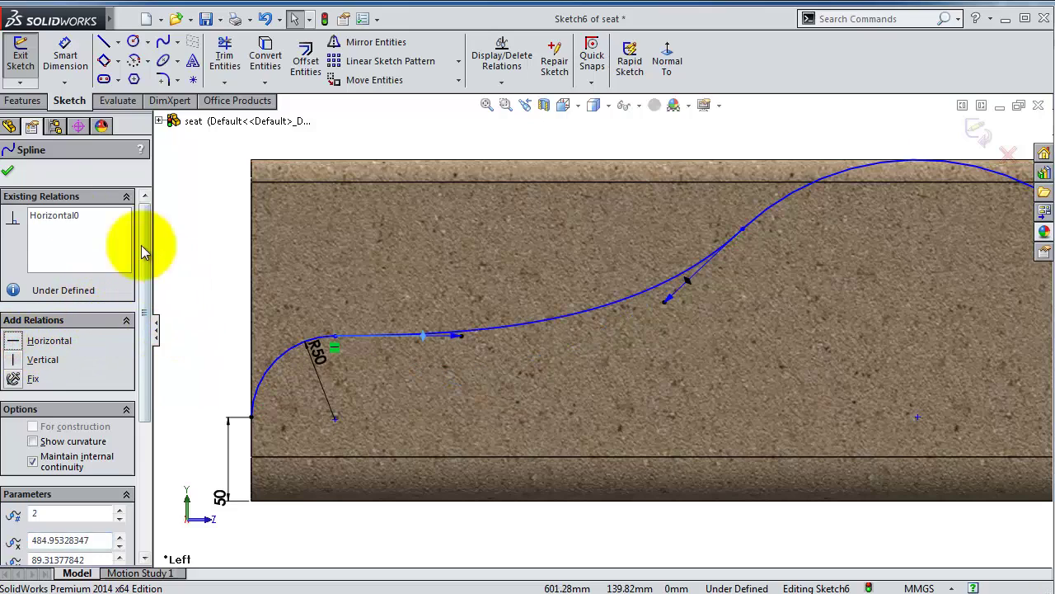
{"action": "left_click", "coordinate": [8, 170]}
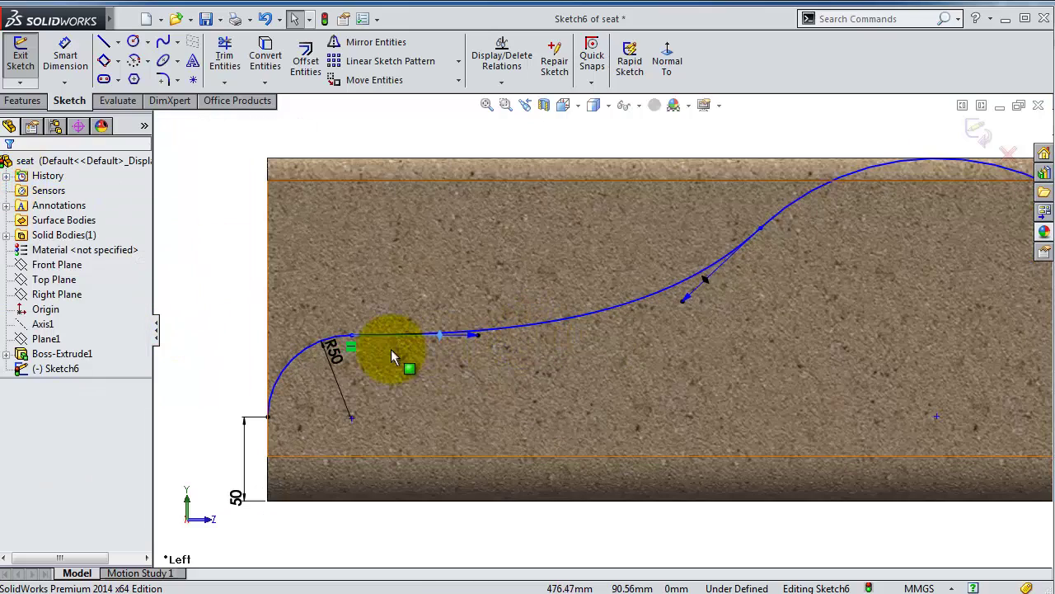
- Dimension the top arc's radius to 200 mm
{"action": "scroll", "coordinate": [749, 286], "scroll_direction": "up", "scroll_amount": 2}
{"action": "scroll", "coordinate": [813, 253], "scroll_direction": "up", "scroll_amount": 2}
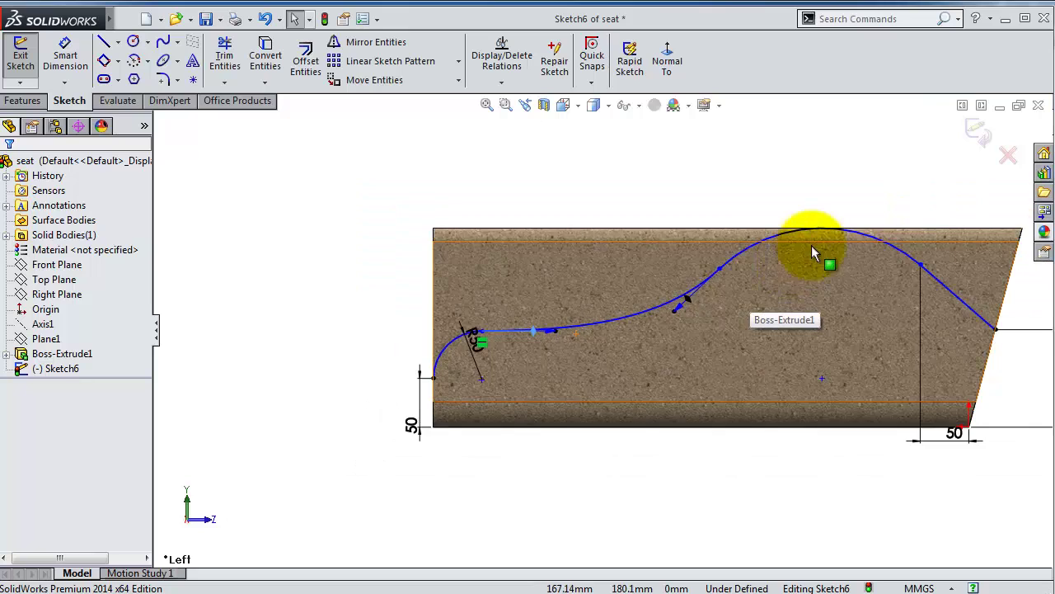
{"action": "scroll", "coordinate": [812, 253], "scroll_direction": "down", "scroll_amount": 2}
{"action": "scroll", "coordinate": [825, 239], "scroll_direction": "down", "scroll_amount": 2}
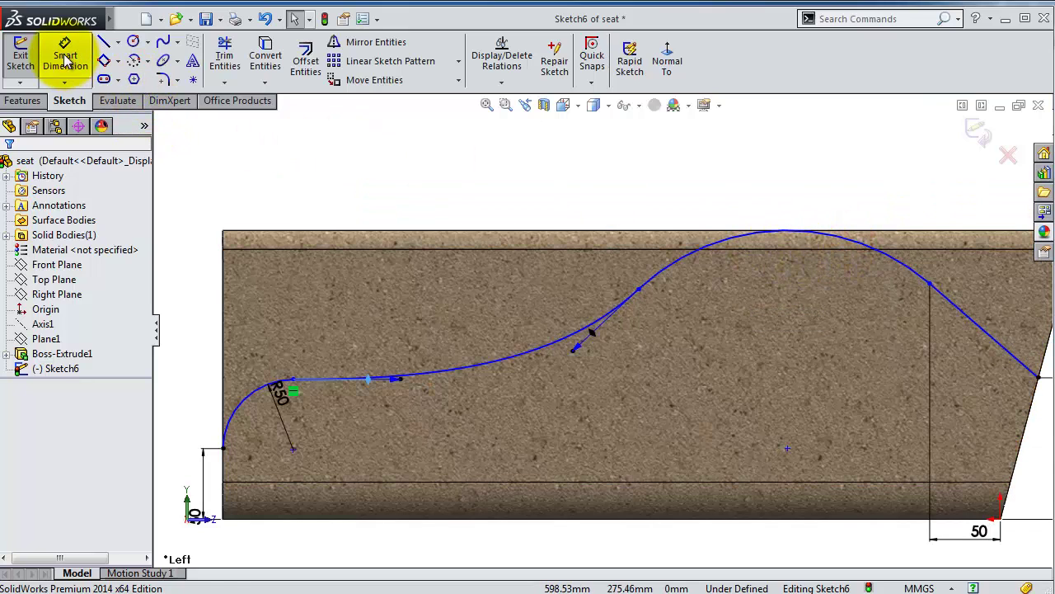
{"action": "left_click", "coordinate": [67, 60]}
{"action": "left_click", "coordinate": [800, 262]}
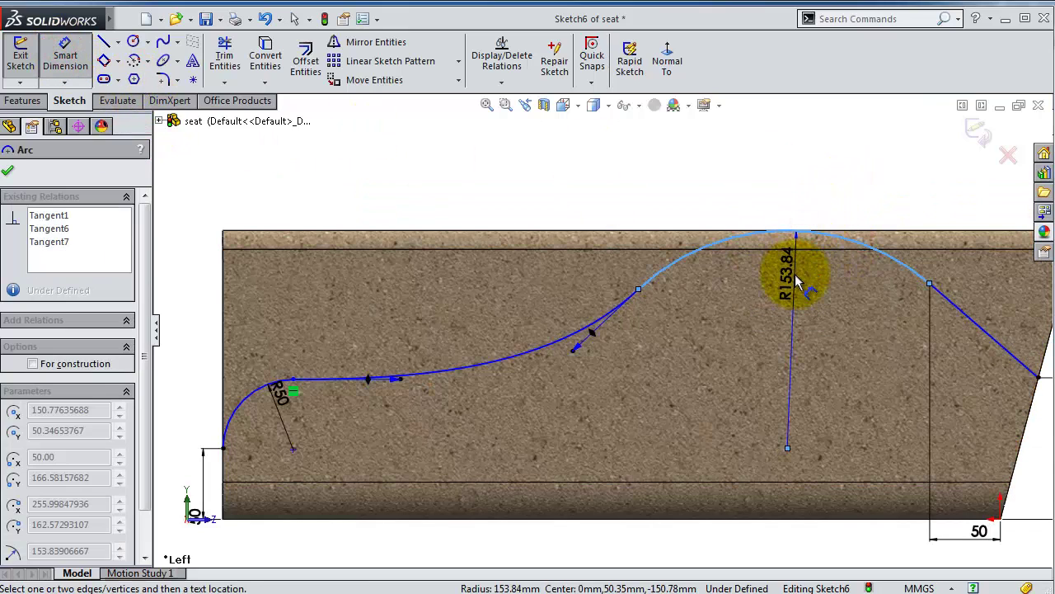
{"action": "left_click", "coordinate": [796, 280]}
{"action": "type", "text": "0"}
{"action": "key", "text": "Return"}
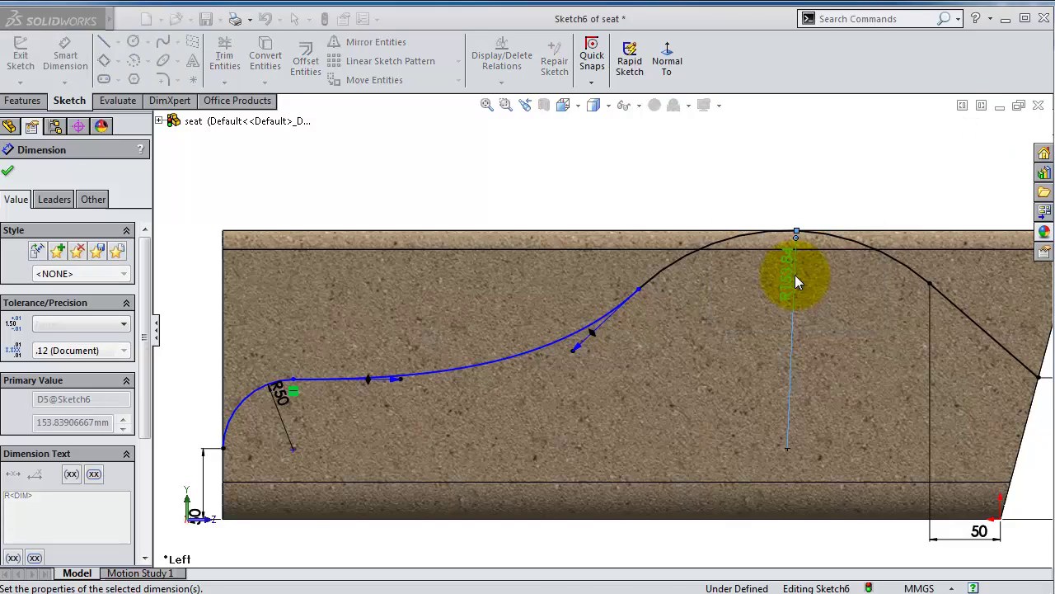
- Change the left arc's radius from R50 to R75
{"action": "key", "text": "f"}
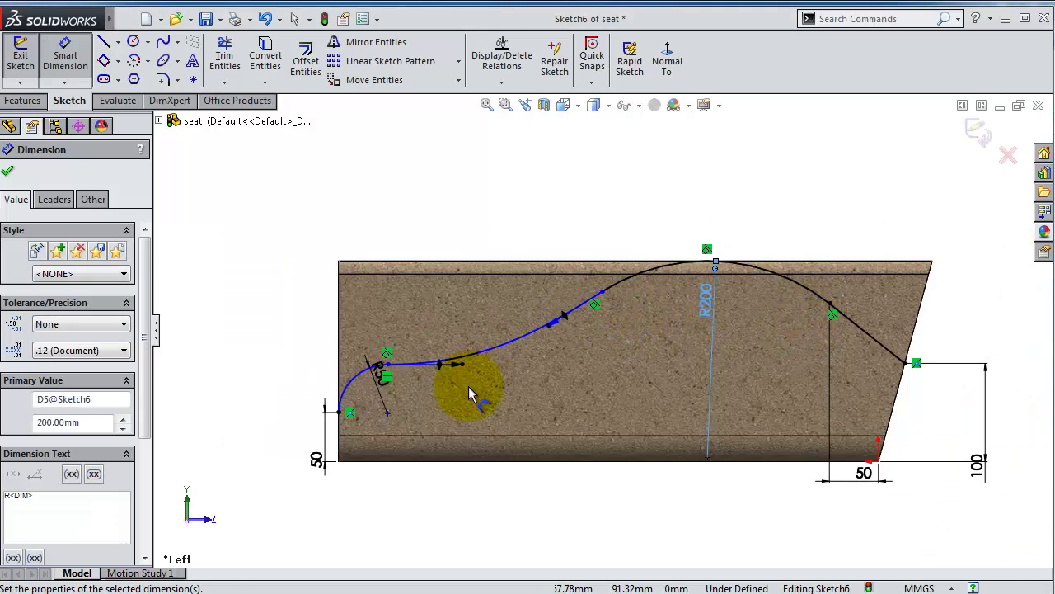
{"action": "scroll", "coordinate": [446, 394], "scroll_direction": "up", "scroll_amount": 3}
{"action": "scroll", "coordinate": [329, 379], "scroll_direction": "down", "scroll_amount": 2}
{"action": "scroll", "coordinate": [321, 377], "scroll_direction": "up", "scroll_amount": 1}
{"action": "scroll", "coordinate": [363, 371], "scroll_direction": "up", "scroll_amount": 1}
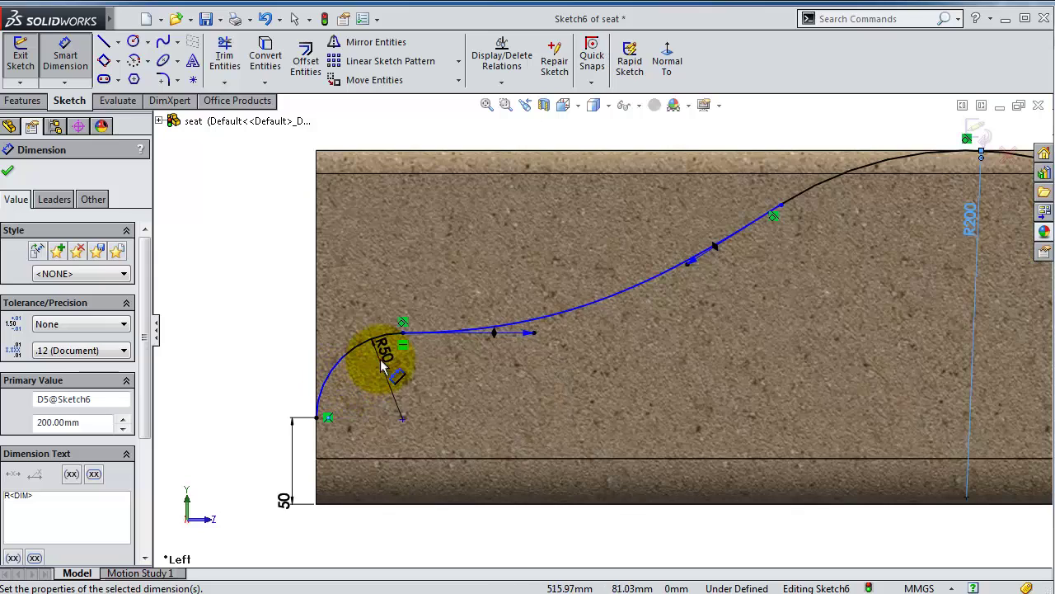
{"action": "double_click", "coordinate": [382, 367]}
{"action": "type", "text": "5"}
{"action": "key", "text": "Return"}
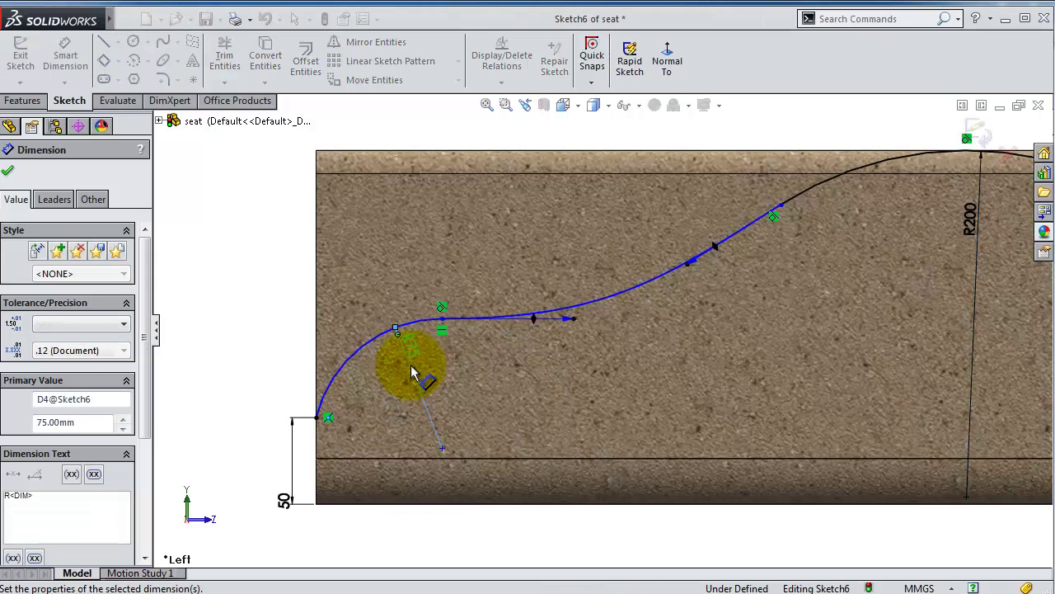
{"action": "scroll", "coordinate": [643, 330], "scroll_direction": "down", "scroll_amount": 1}
{"action": "scroll", "coordinate": [666, 313], "scroll_direction": "down", "scroll_amount": 1}
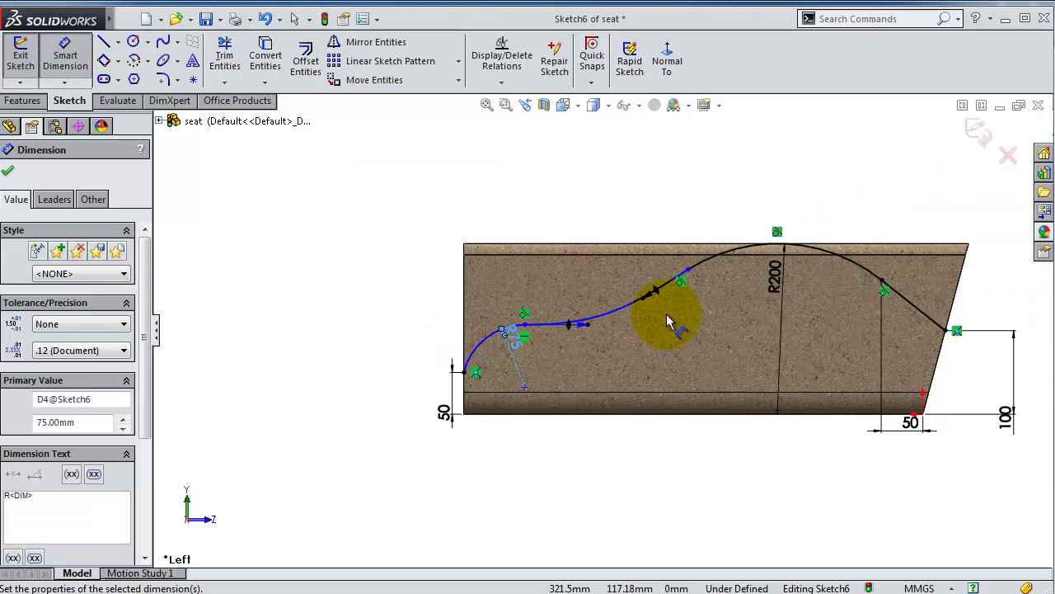
{"action": "left_click", "coordinate": [620, 176]}
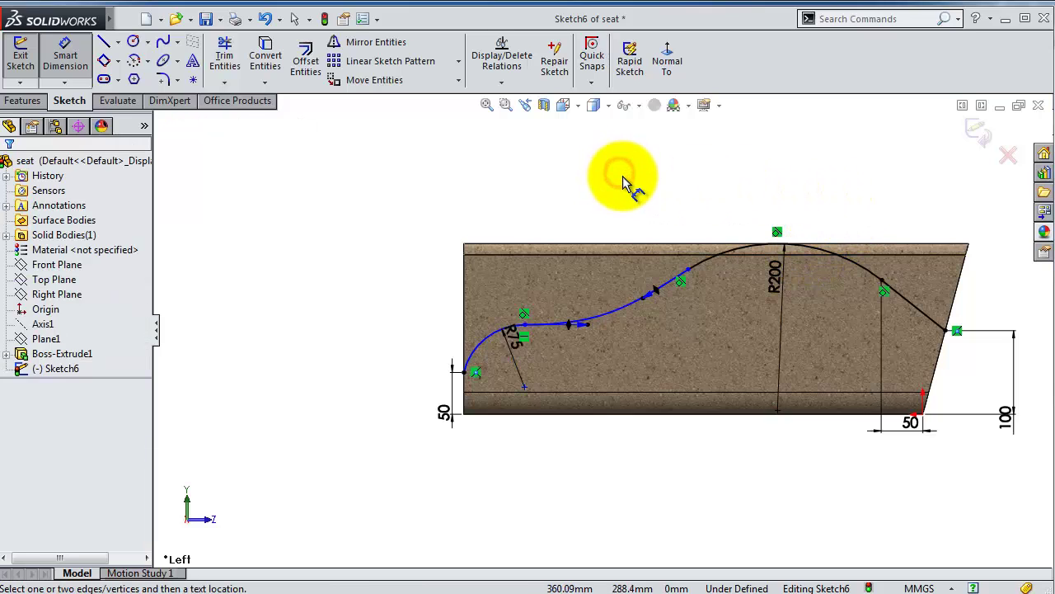
{"action": "scroll", "coordinate": [624, 194], "scroll_direction": "up", "scroll_amount": 2}
{"action": "scroll", "coordinate": [625, 208], "scroll_direction": "up", "scroll_amount": 1}
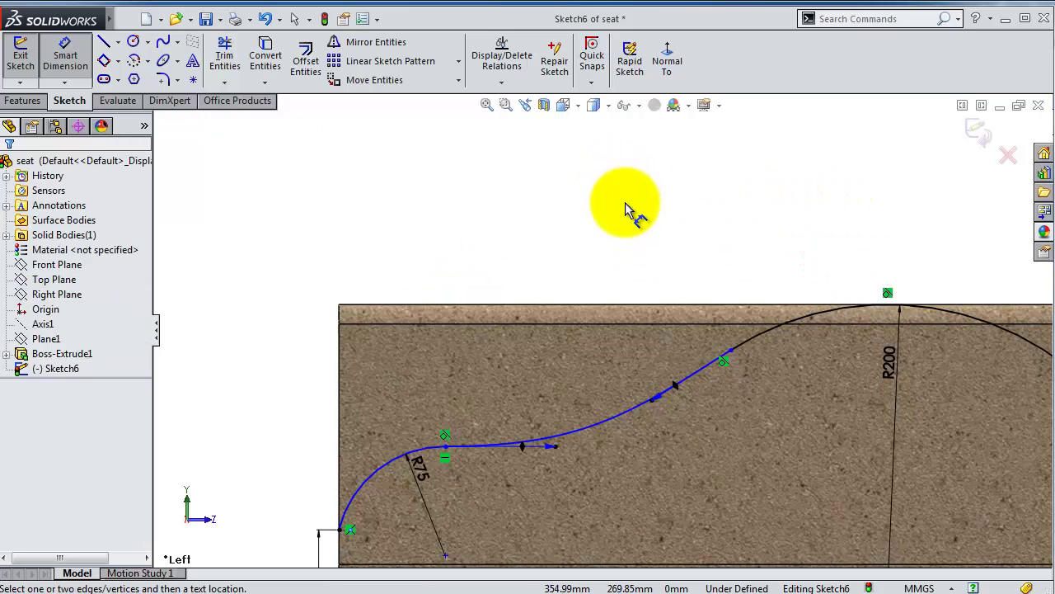
{"action": "scroll", "coordinate": [625, 208], "scroll_direction": "down", "scroll_amount": 3}
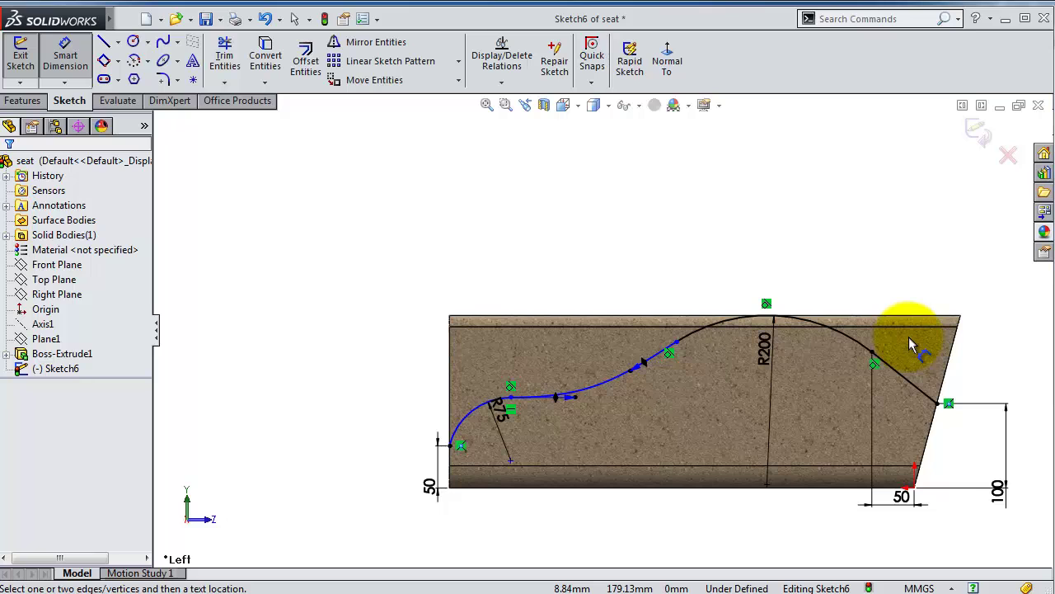
- Exit Sketch6 to rebuild the cut, then reopen Sketch6 for editing
{"action": "scroll", "coordinate": [507, 490], "scroll_direction": "up", "scroll_amount": 5}
{"action": "left_click", "coordinate": [330, 353]}
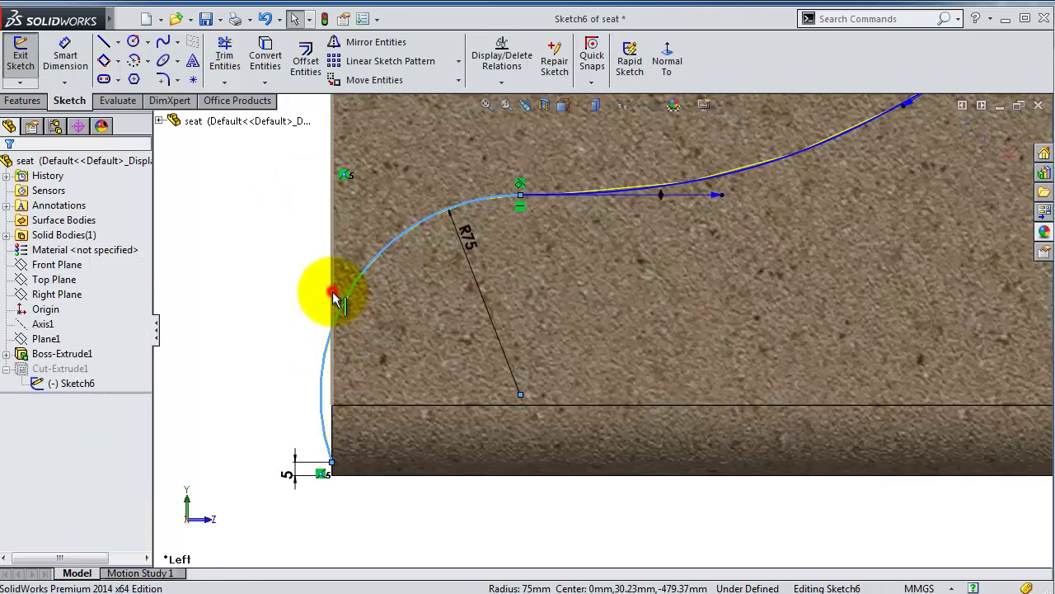
{"action": "right_click", "coordinate": [377, 232]}
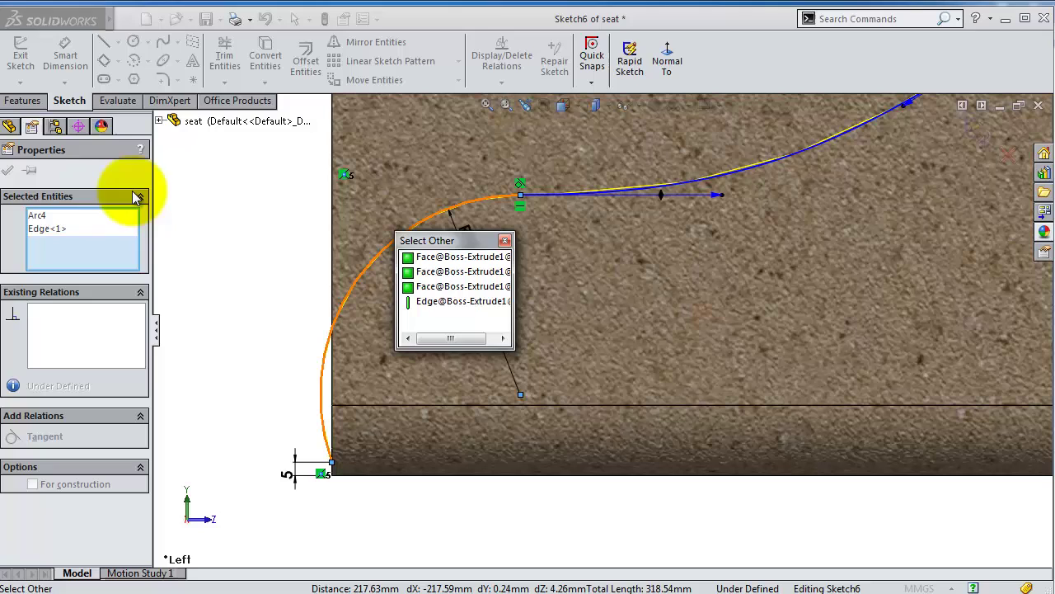
{"action": "key", "text": "Escape"}
{"action": "left_click", "coordinate": [261, 247]}
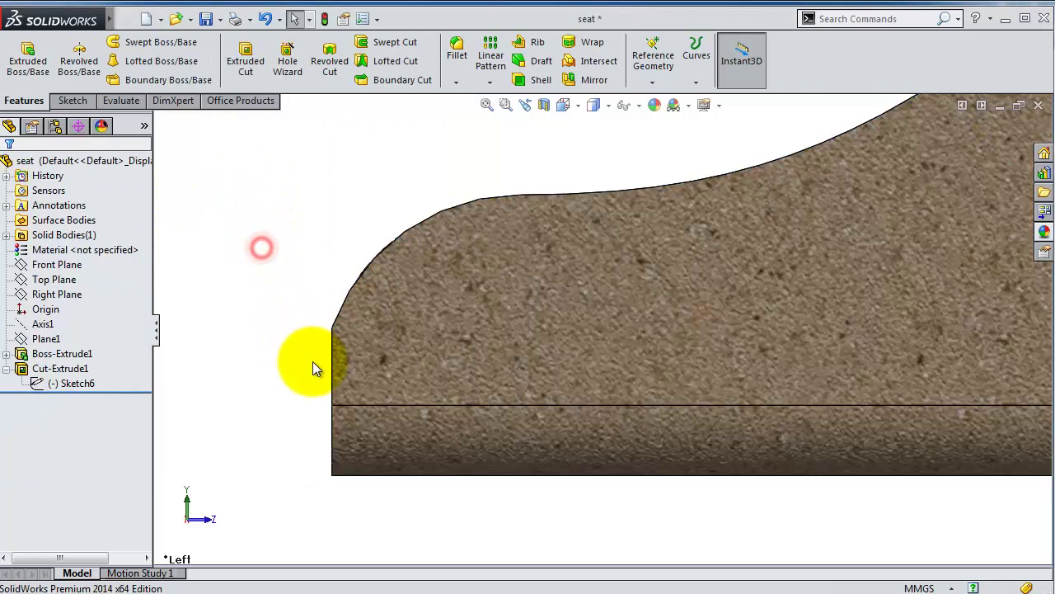
{"action": "left_click", "coordinate": [83, 382]}
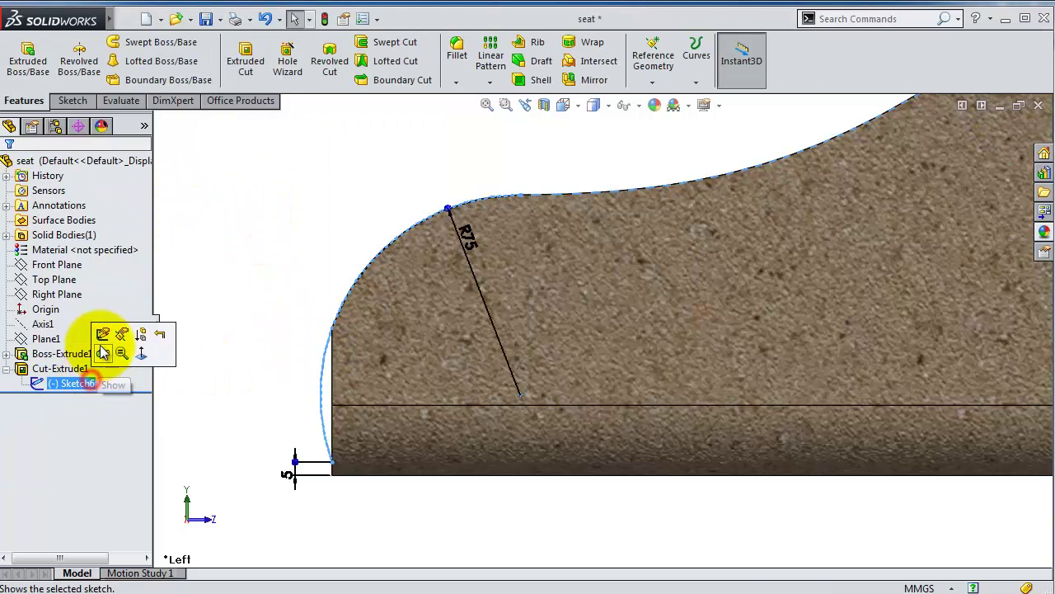
{"action": "left_click", "coordinate": [103, 343]}
- Make the R75 arc tangent to the part's vertical front edge and rebuild Cut-Extrude1
{"action": "left_click", "coordinate": [323, 361]}
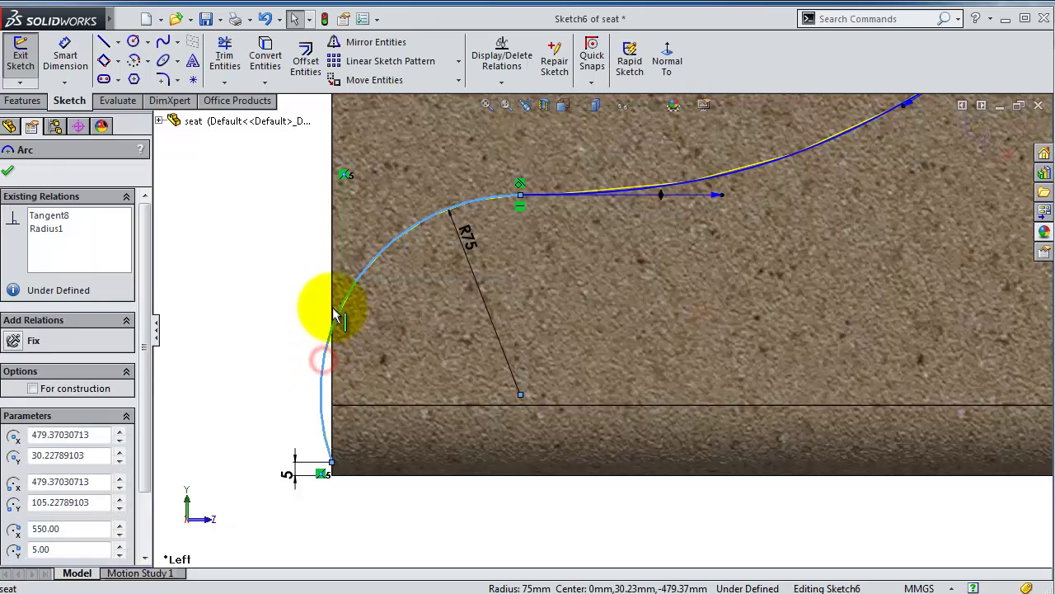
{"action": "left_click", "coordinate": [333, 307], "text": "ctrl"}
{"action": "left_click", "coordinate": [377, 248]}
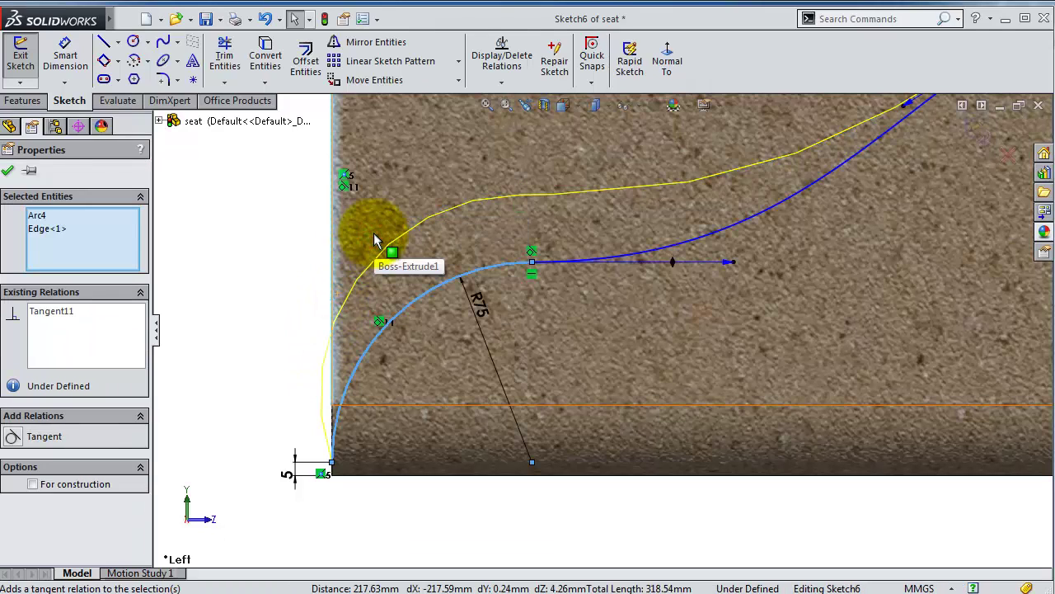
{"action": "left_click", "coordinate": [8, 170]}
{"action": "scroll", "coordinate": [838, 274], "scroll_direction": "up", "scroll_amount": 3}
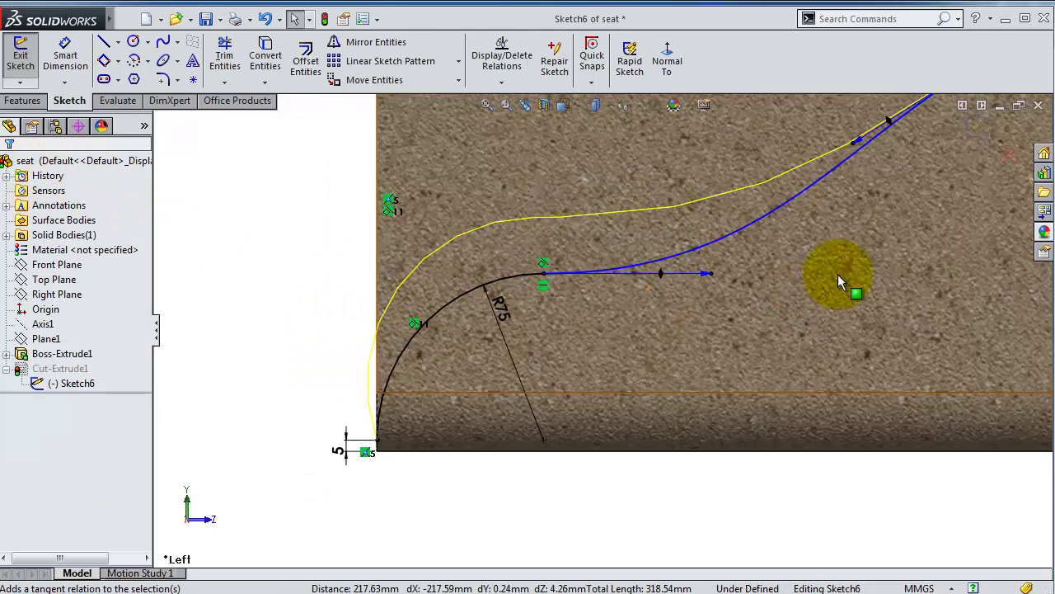
{"action": "scroll", "coordinate": [821, 234], "scroll_direction": "up", "scroll_amount": 2}
{"action": "left_click", "coordinate": [977, 132]}
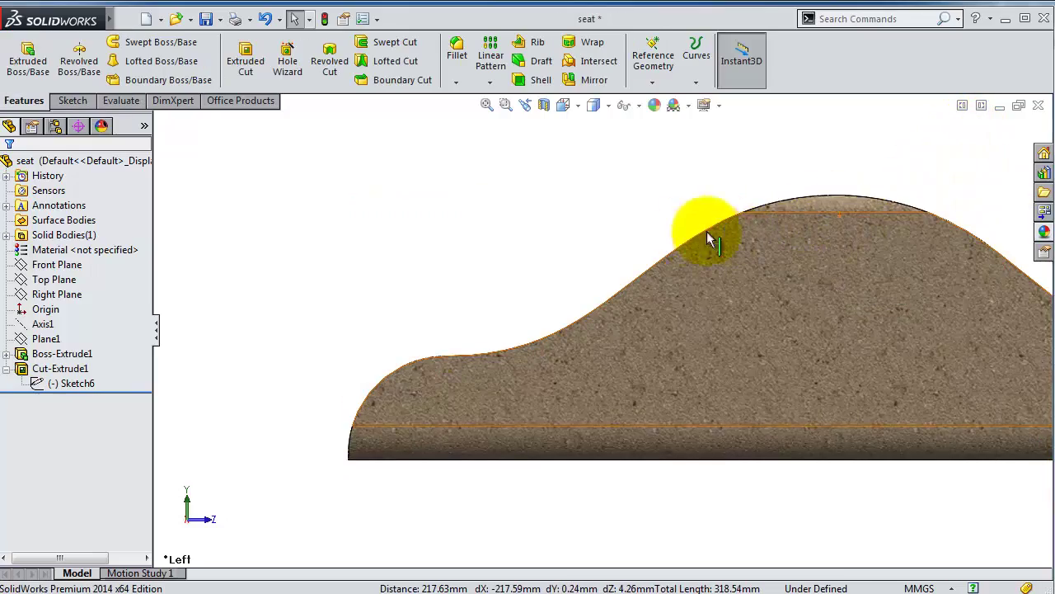
- Start a new sketch on the seat's flat top face
{"action": "mouse_move", "coordinate": [707, 229]}
{"action": "middle_mouse_down"}
{"action": "mouse_move", "coordinate": [639, 343]}
{"action": "mouse_move", "coordinate": [585, 335]}
{"action": "mouse_move", "coordinate": [629, 240]}
{"action": "mouse_move", "coordinate": [641, 335]}
{"action": "mouse_move", "coordinate": [593, 391]}
{"action": "middle_mouse_up"}
{"action": "scroll", "coordinate": [594, 391], "scroll_direction": "up", "scroll_amount": 3}
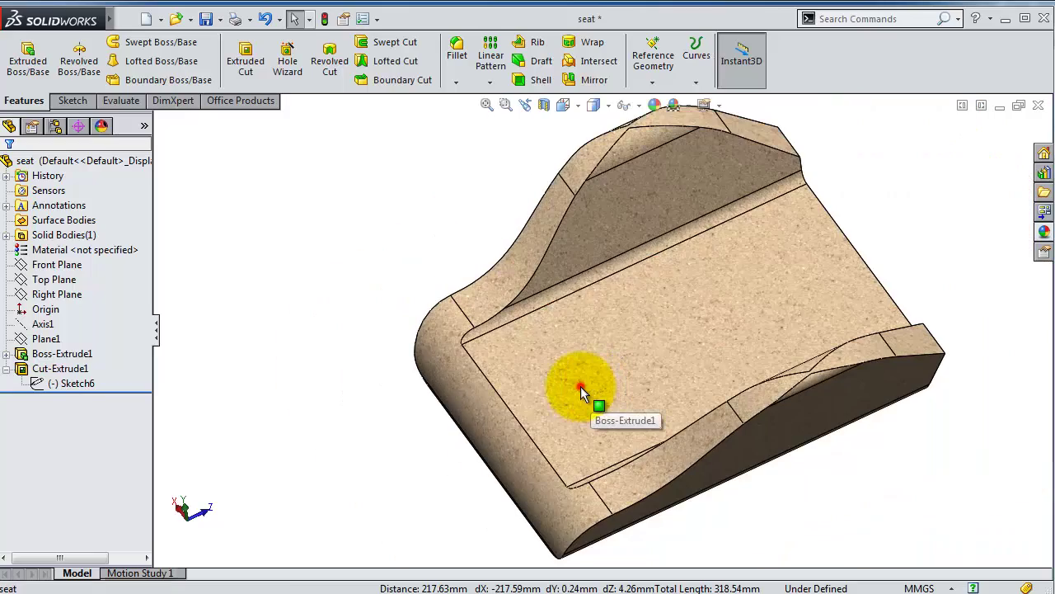
{"action": "left_click", "coordinate": [524, 385]}
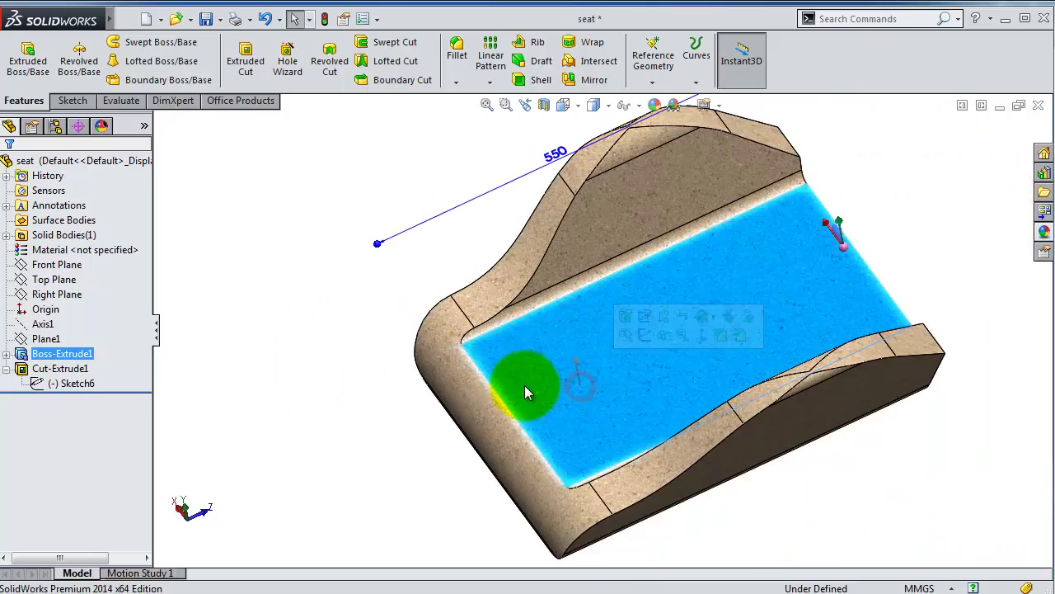
{"action": "left_click", "coordinate": [650, 338]}
- Draw a three-point arc across the top of the seat's front face, from left edge to right edge
{"action": "left_click", "coordinate": [668, 61]}
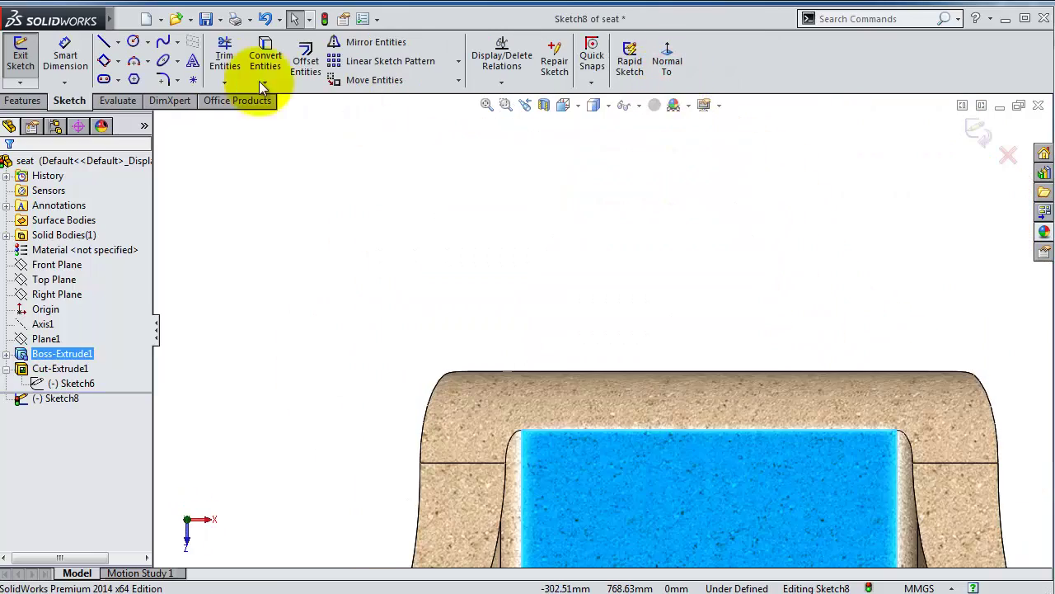
{"action": "left_click", "coordinate": [149, 67]}
{"action": "left_click", "coordinate": [164, 115]}
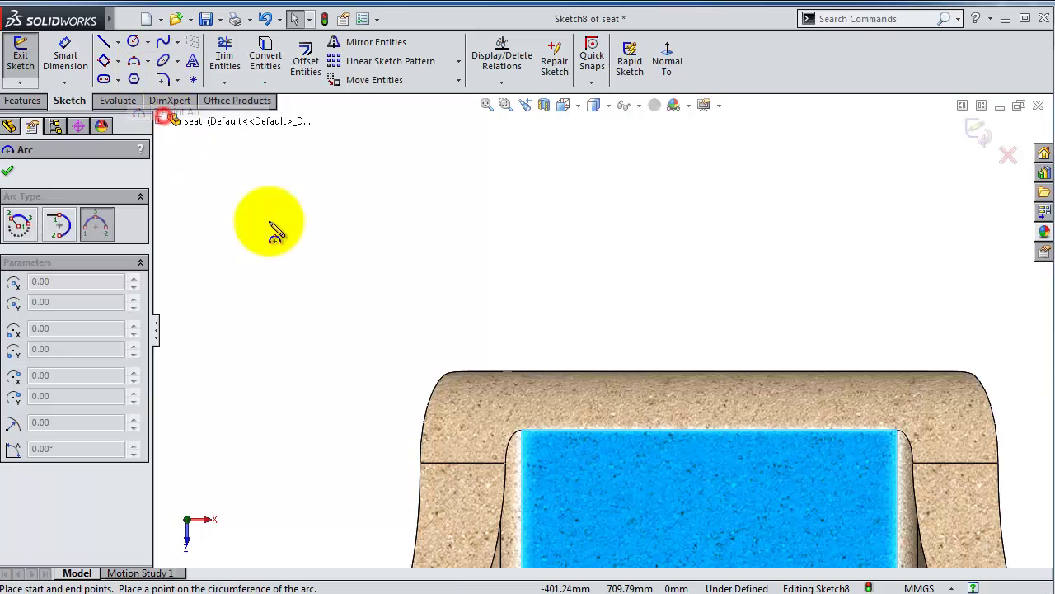
{"action": "left_click", "coordinate": [421, 464]}
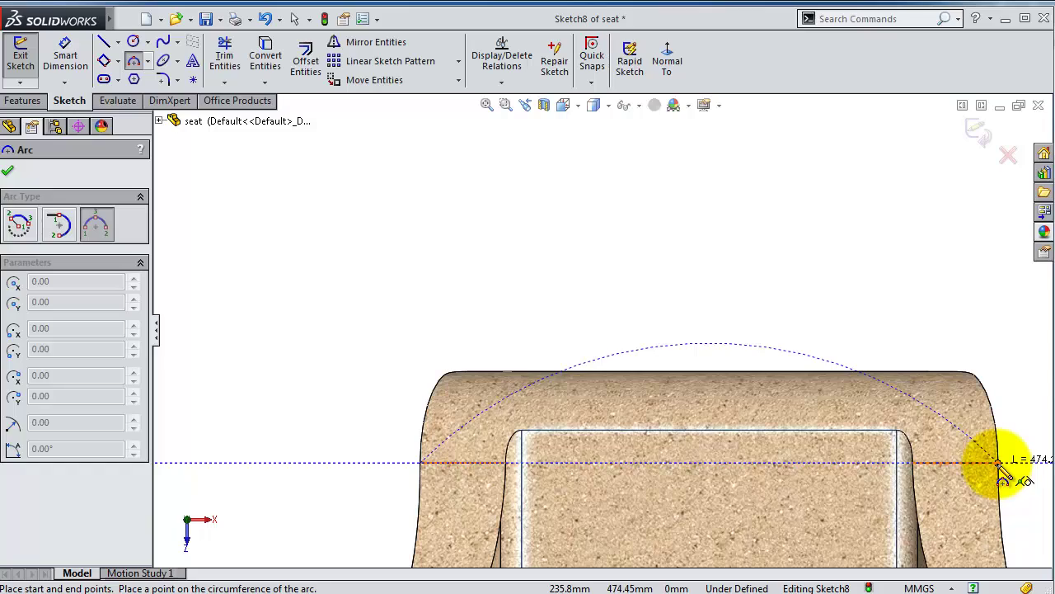
{"action": "scroll", "coordinate": [997, 462], "scroll_direction": "down", "scroll_amount": 3}
{"action": "left_click", "coordinate": [895, 426]}
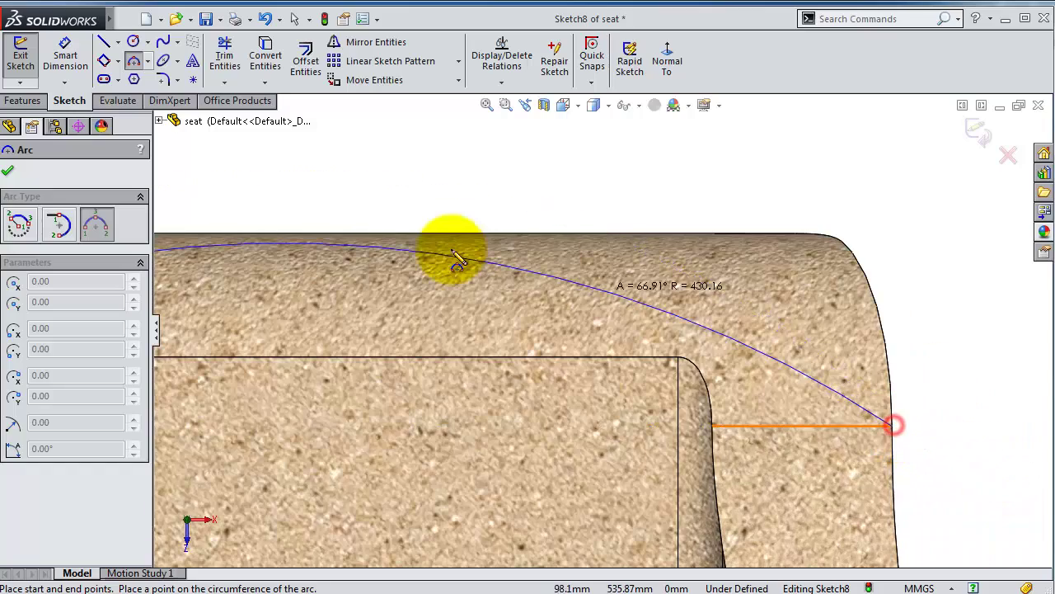
{"action": "scroll", "coordinate": [285, 246], "scroll_direction": "down", "scroll_amount": 2}
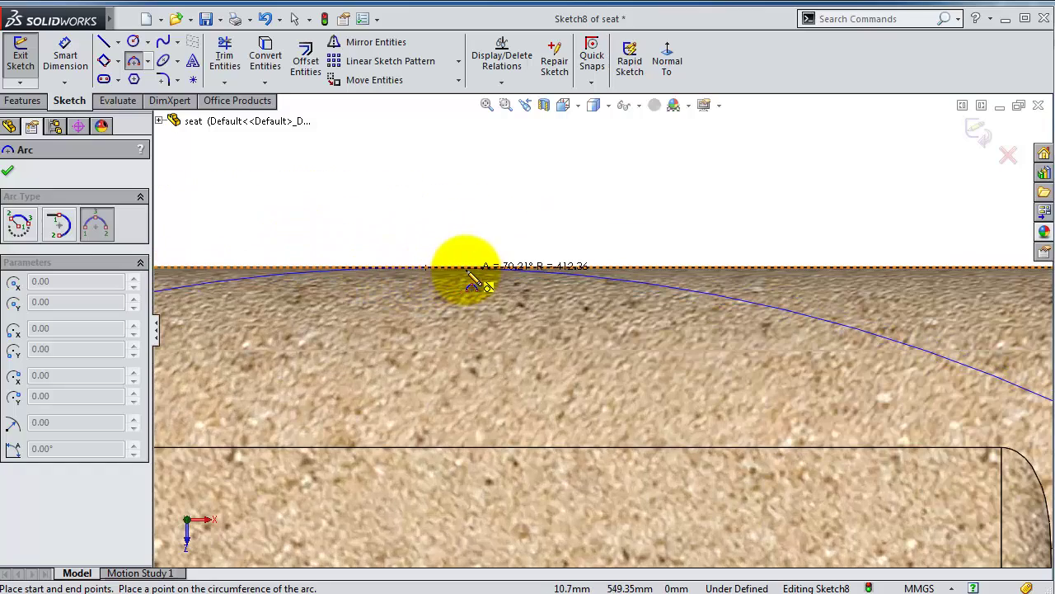
{"action": "left_click", "coordinate": [472, 279]}
{"action": "key", "text": "Escape"}
{"action": "scroll", "coordinate": [547, 318], "scroll_direction": "up", "scroll_amount": 2}
{"action": "scroll", "coordinate": [578, 290], "scroll_direction": "up", "scroll_amount": 2}
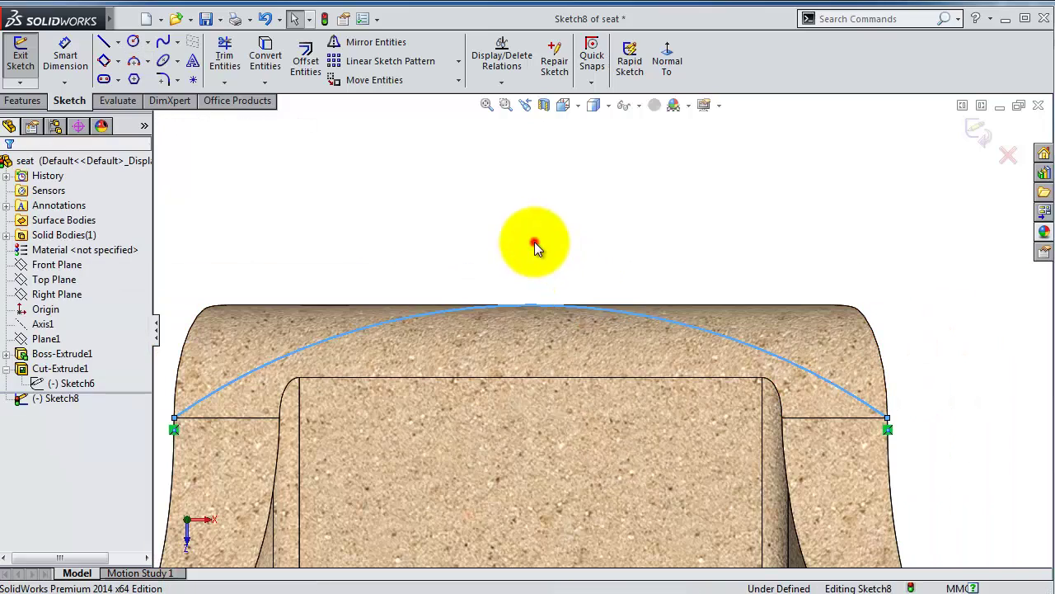
{"action": "left_click", "coordinate": [534, 242]}
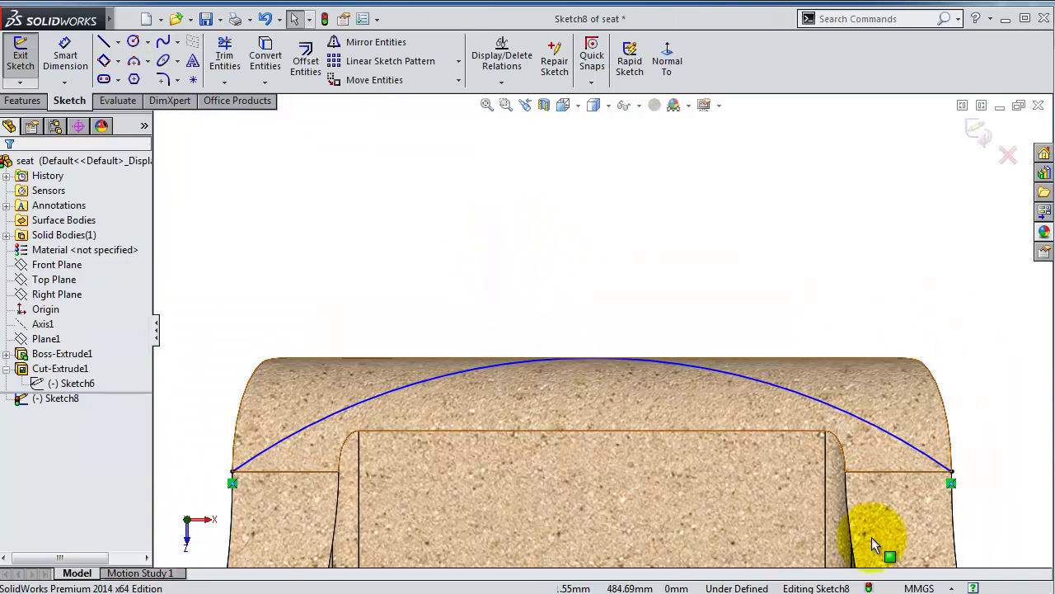
- Fully define the arc with Fully Define Sketch, giving it an R412.36 radius
{"action": "left_click", "coordinate": [505, 82]}
{"action": "left_click", "coordinate": [521, 129]}
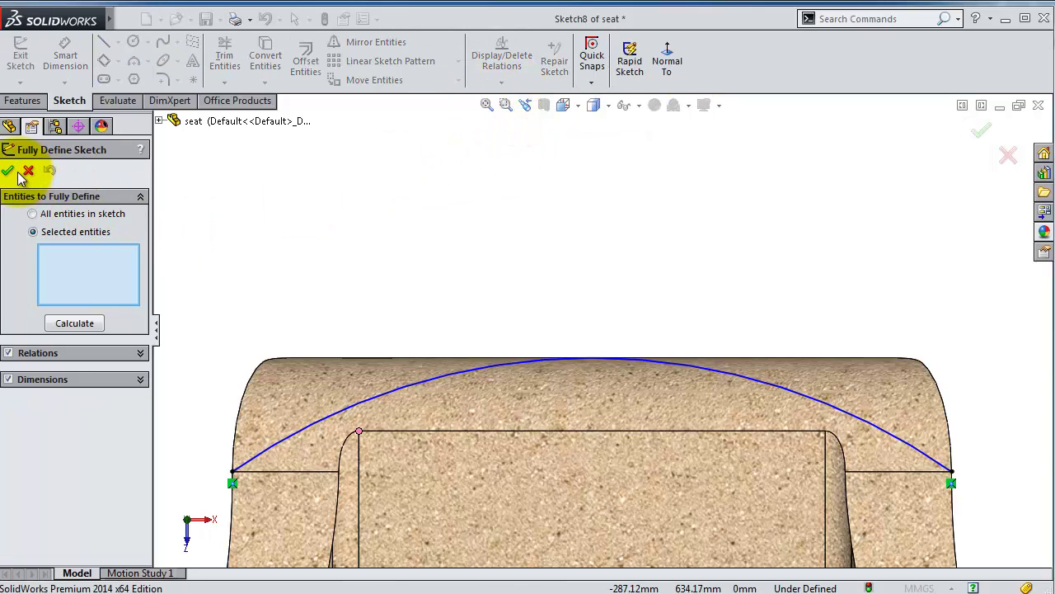
{"action": "left_click", "coordinate": [10, 170]}
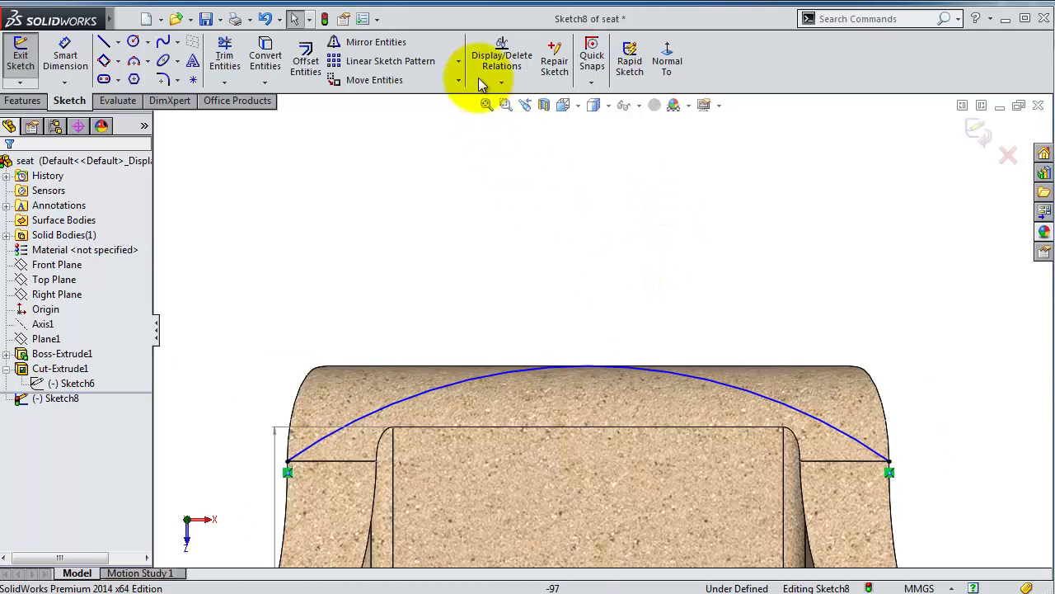
{"action": "left_click", "coordinate": [495, 83]}
{"action": "left_click", "coordinate": [504, 132]}
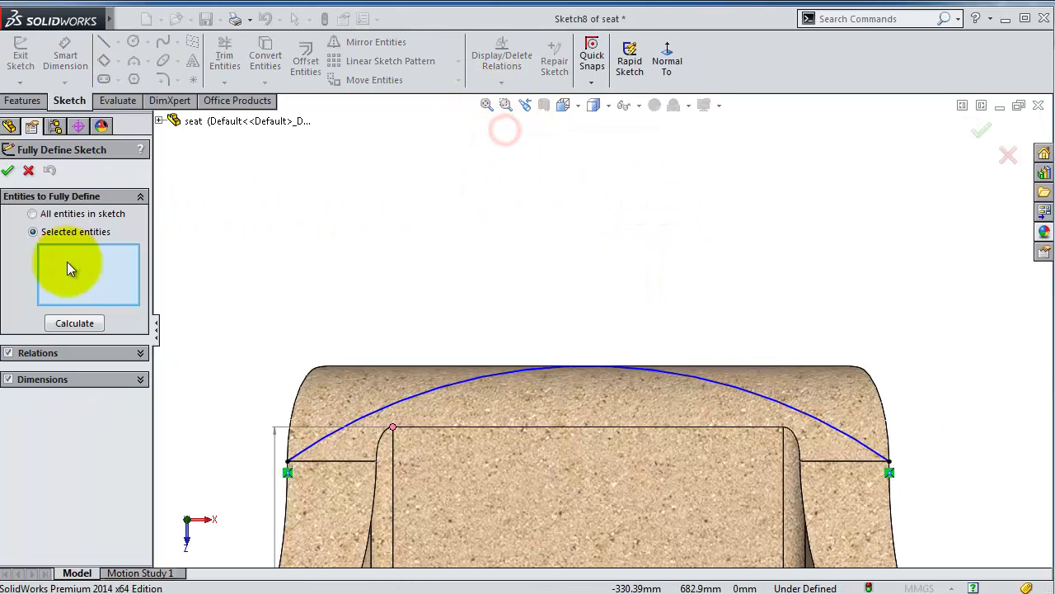
{"action": "left_click", "coordinate": [7, 170]}
{"action": "left_click", "coordinate": [446, 280]}
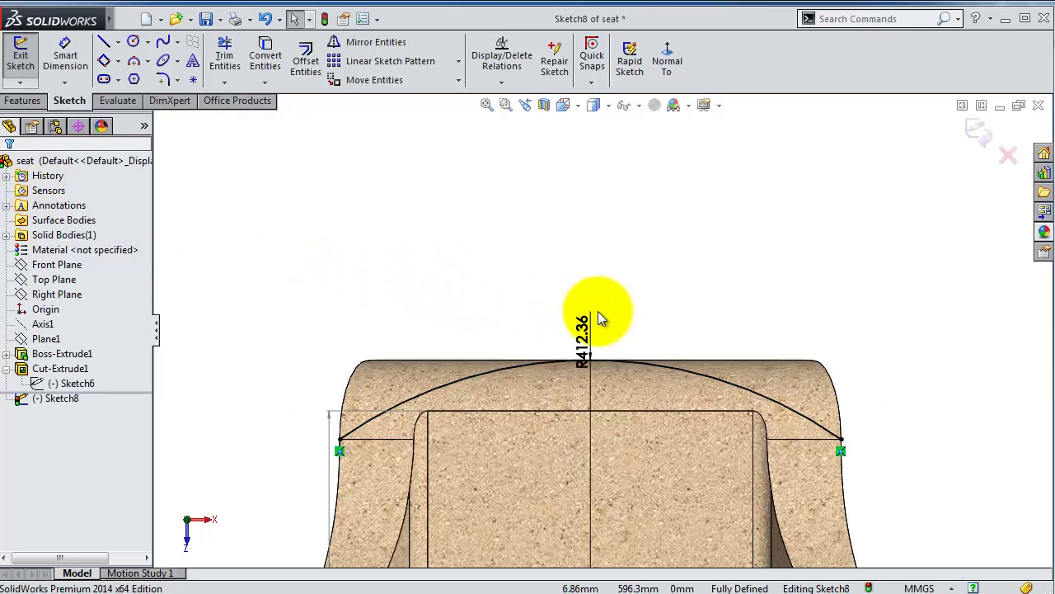
{"action": "mouse_move", "coordinate": [519, 272]}
{"action": "middle_mouse_down"}
{"action": "mouse_move", "coordinate": [529, 296]}
{"action": "mouse_move", "coordinate": [447, 305]}
{"action": "middle_mouse_up"}
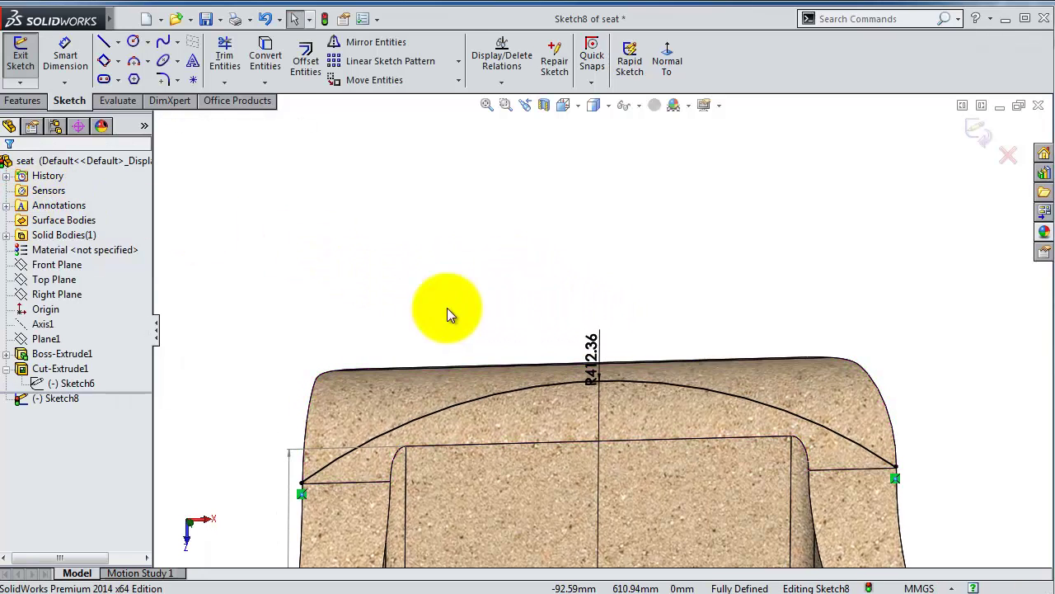
- Extrude-cut Sketch8's arc Through All in both directions, creating Cut-Extrude3
{"action": "left_click", "coordinate": [23, 101]}
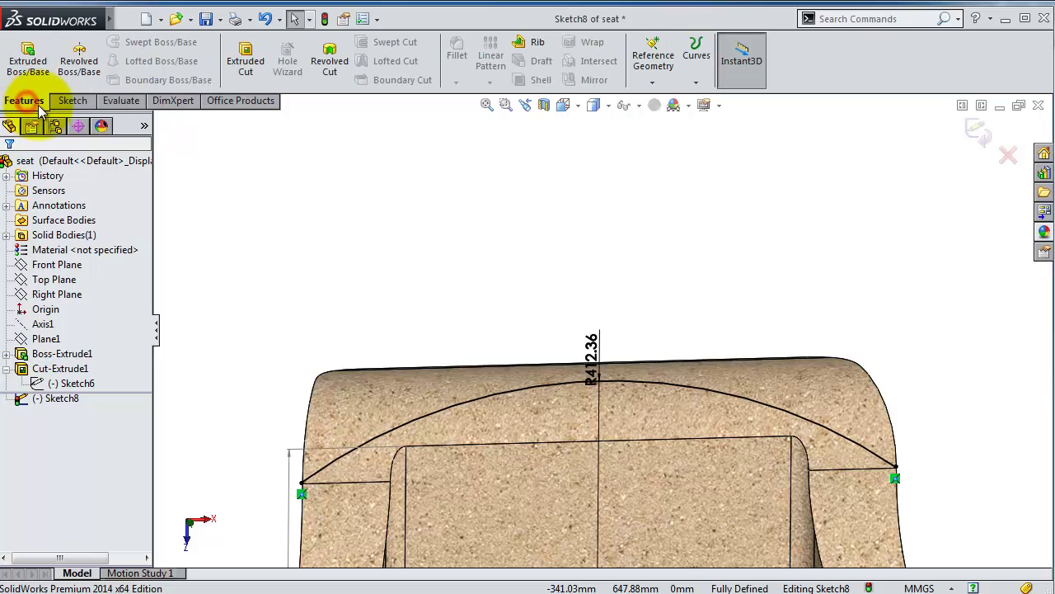
{"action": "left_click", "coordinate": [245, 60]}
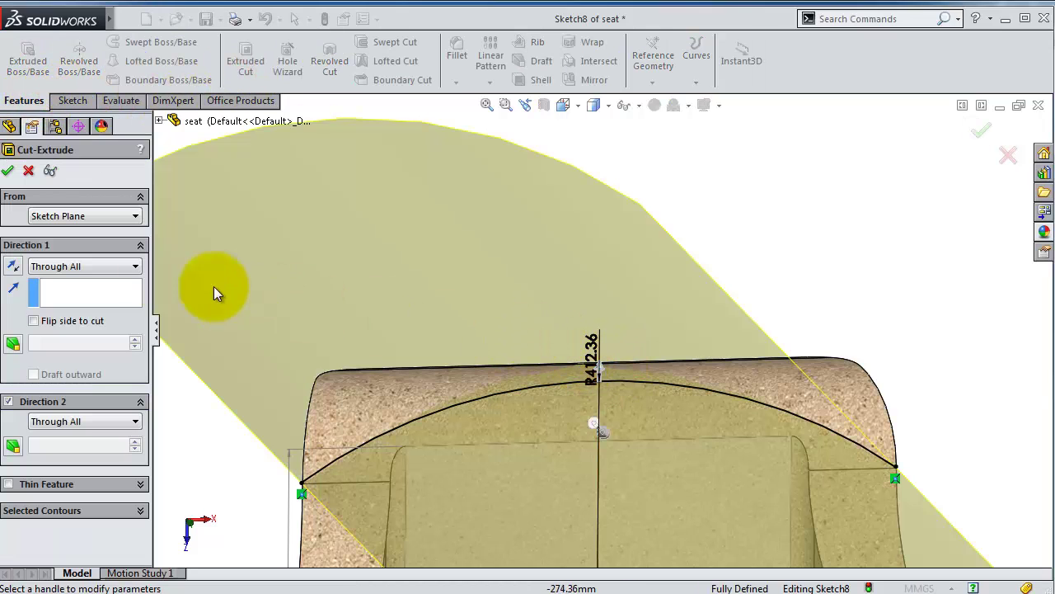
{"action": "key", "text": "Return"}
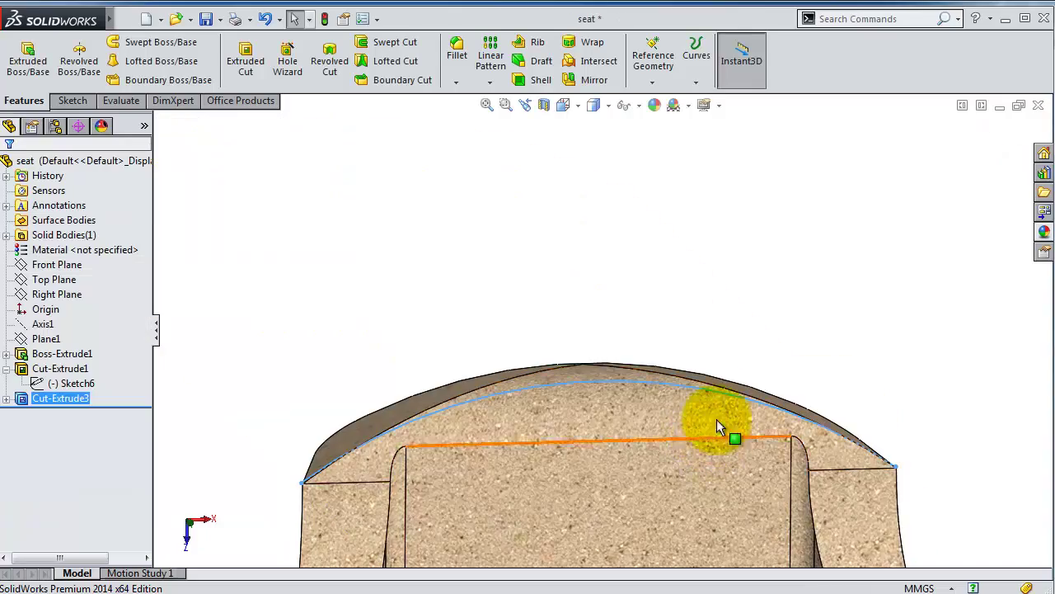
{"action": "mouse_move", "coordinate": [716, 421]}
{"action": "middle_mouse_down"}
{"action": "mouse_move", "coordinate": [565, 387]}
{"action": "mouse_move", "coordinate": [789, 405]}
{"action": "mouse_move", "coordinate": [868, 179]}
{"action": "mouse_move", "coordinate": [904, 189]}
{"action": "mouse_move", "coordinate": [733, 384]}
{"action": "mouse_move", "coordinate": [833, 289]}
{"action": "mouse_move", "coordinate": [836, 319]}
{"action": "middle_mouse_up"}
{"action": "key", "text": "ctrl+2"}
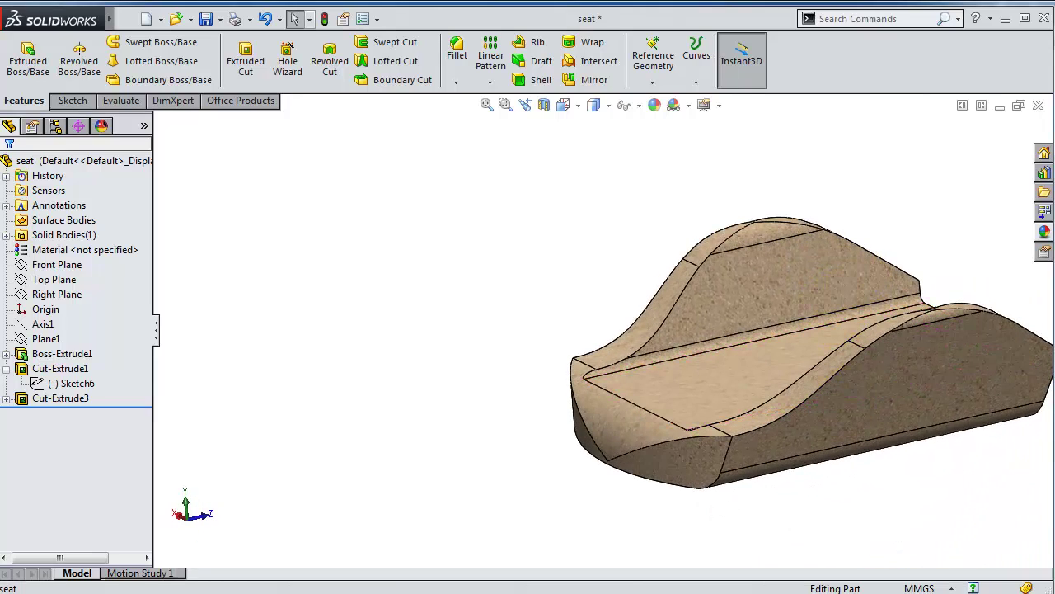
- Start a fillet and select the seat pan edge, a second edge, and the top and vertical end edges
{"action": "left_click", "coordinate": [457, 50]}
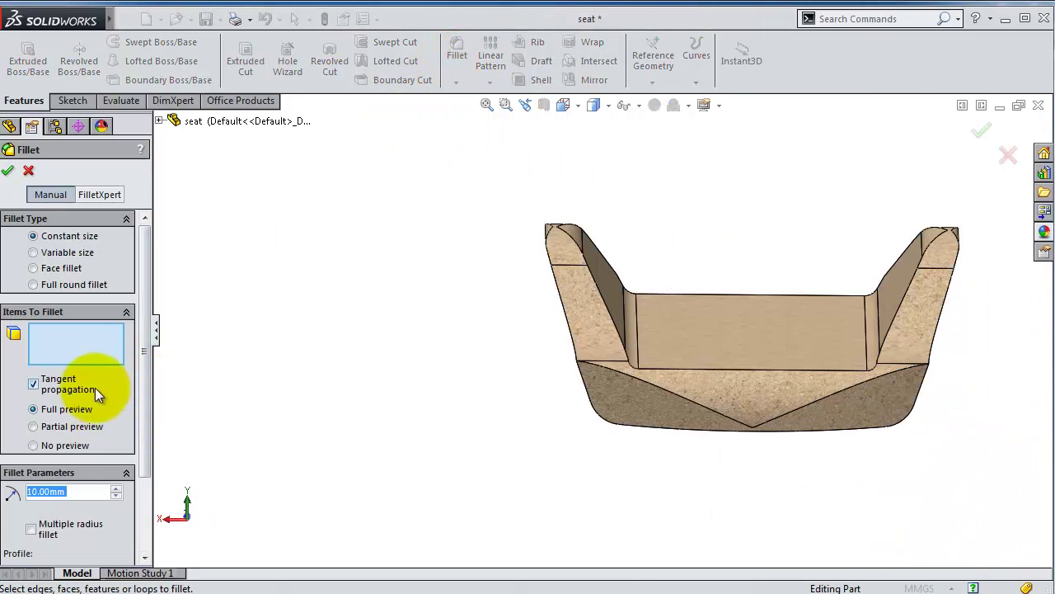
{"action": "type", "text": "12.5"}
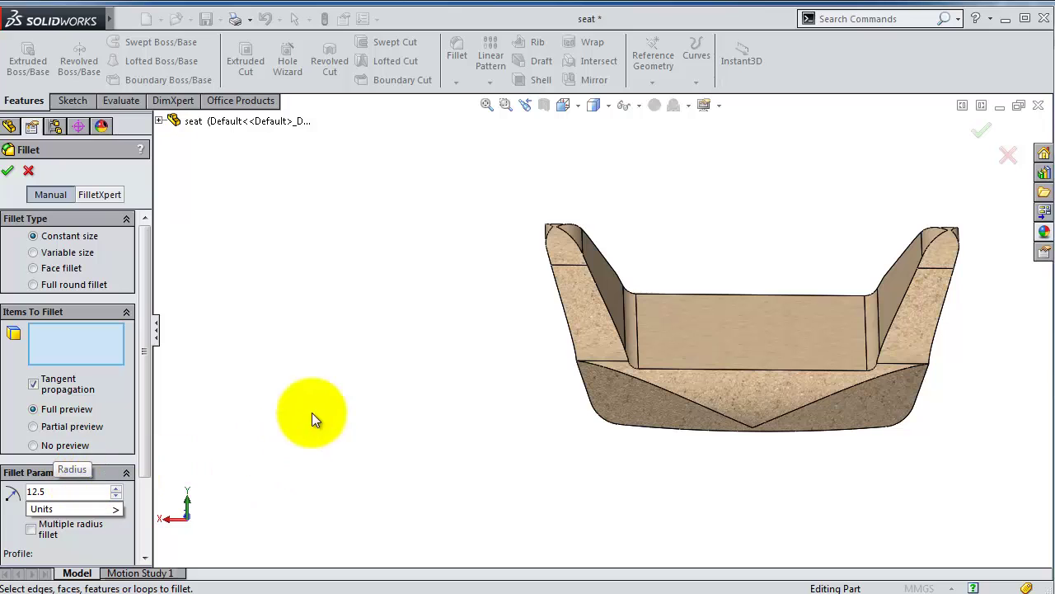
{"action": "left_click", "coordinate": [341, 372]}
{"action": "left_click", "coordinate": [619, 330]}
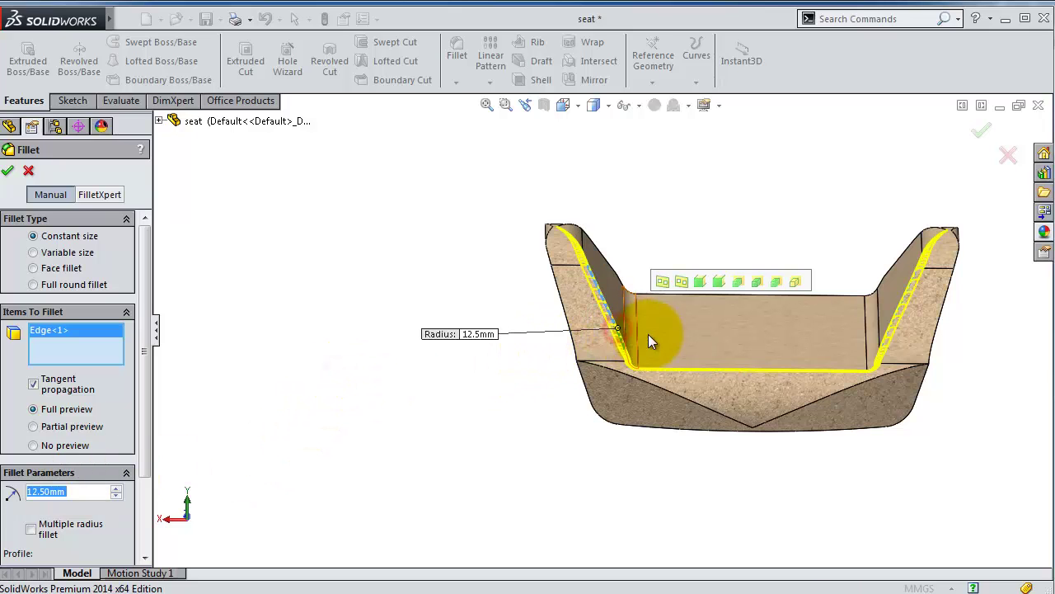
{"action": "mouse_move", "coordinate": [789, 332]}
{"action": "middle_mouse_down"}
{"action": "mouse_move", "coordinate": [679, 478]}
{"action": "mouse_move", "coordinate": [695, 483]}
{"action": "mouse_move", "coordinate": [700, 502]}
{"action": "middle_mouse_up"}
{"action": "scroll", "coordinate": [834, 353], "scroll_direction": "down", "scroll_amount": 3}
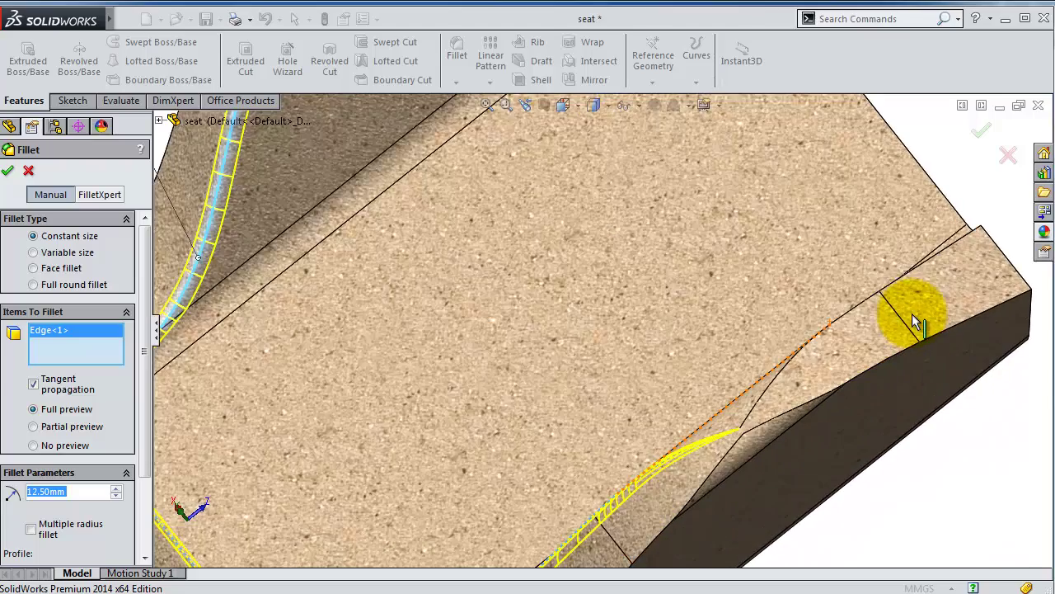
{"action": "left_click", "coordinate": [890, 286]}
{"action": "scroll", "coordinate": [888, 288], "scroll_direction": "up", "scroll_amount": 3}
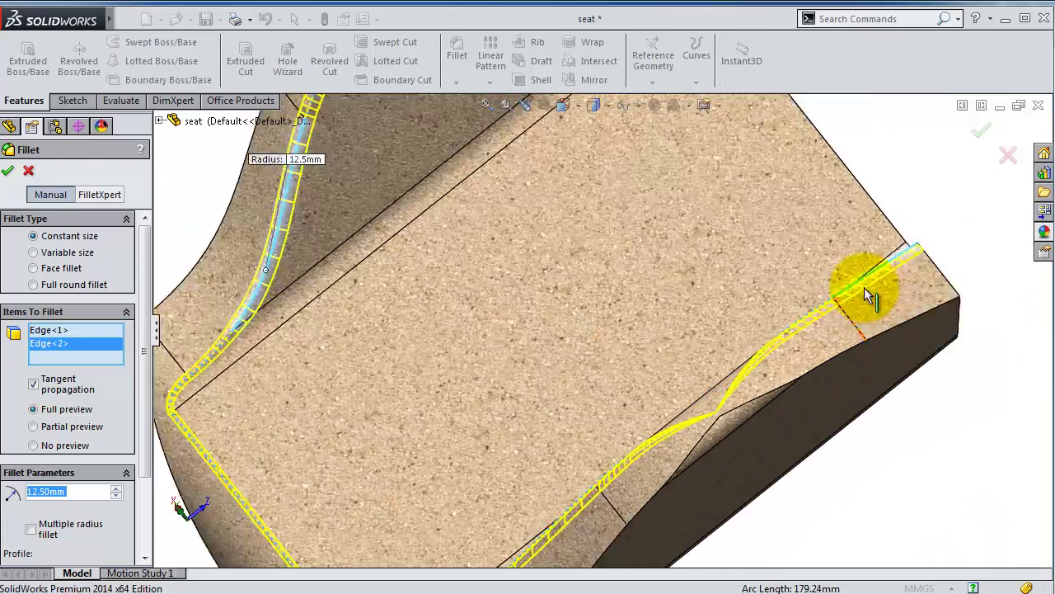
{"action": "mouse_move", "coordinate": [872, 294]}
{"action": "middle_mouse_down"}
{"action": "mouse_move", "coordinate": [796, 225]}
{"action": "mouse_move", "coordinate": [749, 271]}
{"action": "mouse_move", "coordinate": [645, 152]}
{"action": "mouse_move", "coordinate": [428, 406]}
{"action": "middle_mouse_up"}
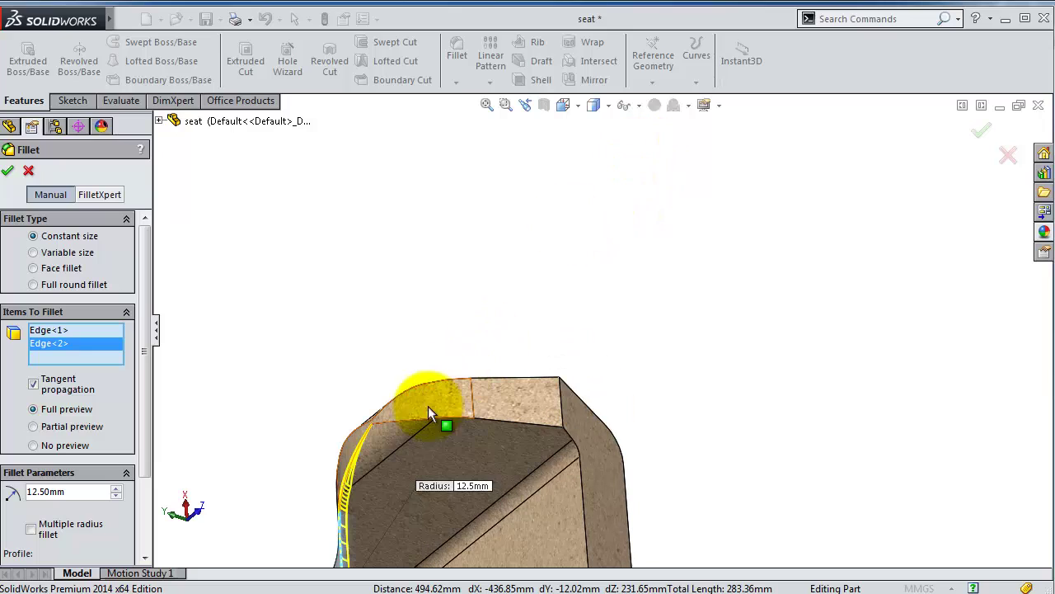
{"action": "left_click", "coordinate": [512, 421]}
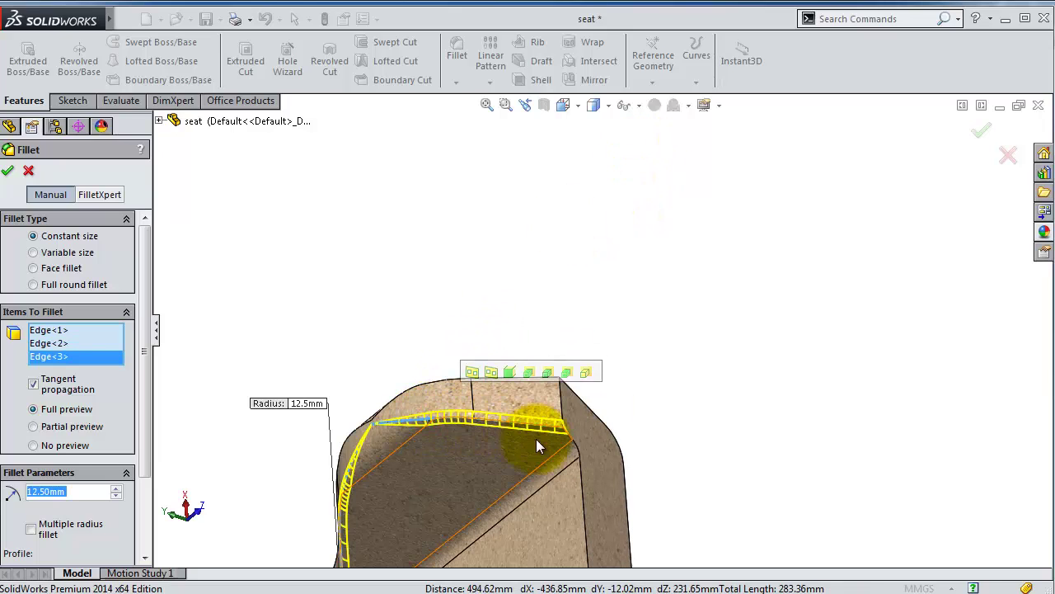
{"action": "left_click", "coordinate": [586, 485]}
{"action": "mouse_move", "coordinate": [597, 468]}
{"action": "middle_mouse_down"}
{"action": "mouse_move", "coordinate": [608, 494]}
{"action": "mouse_move", "coordinate": [639, 473]}
{"action": "mouse_move", "coordinate": [686, 384]}
{"action": "mouse_move", "coordinate": [660, 307]}
{"action": "mouse_move", "coordinate": [599, 321]}
{"action": "mouse_move", "coordinate": [544, 372]}
{"action": "mouse_move", "coordinate": [589, 393]}
{"action": "mouse_move", "coordinate": [612, 375]}
{"action": "mouse_move", "coordinate": [650, 380]}
{"action": "mouse_move", "coordinate": [669, 367]}
{"action": "mouse_move", "coordinate": [705, 399]}
{"action": "middle_mouse_up"}
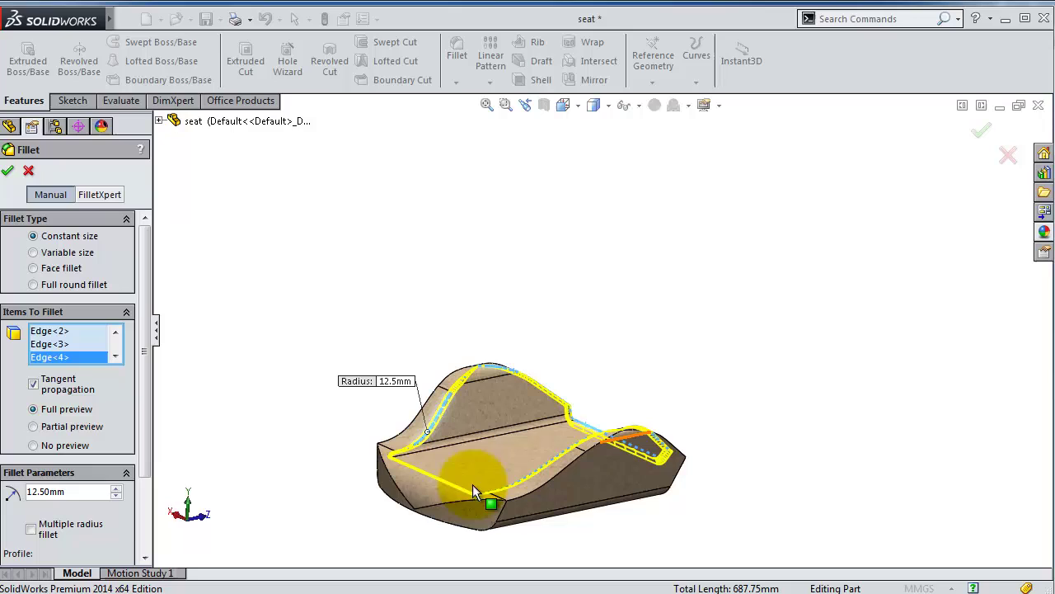
- Set the fillet radius to 20 mm, add the two bottom front edges, and accept Fillet1
{"action": "left_click", "coordinate": [83, 492]}
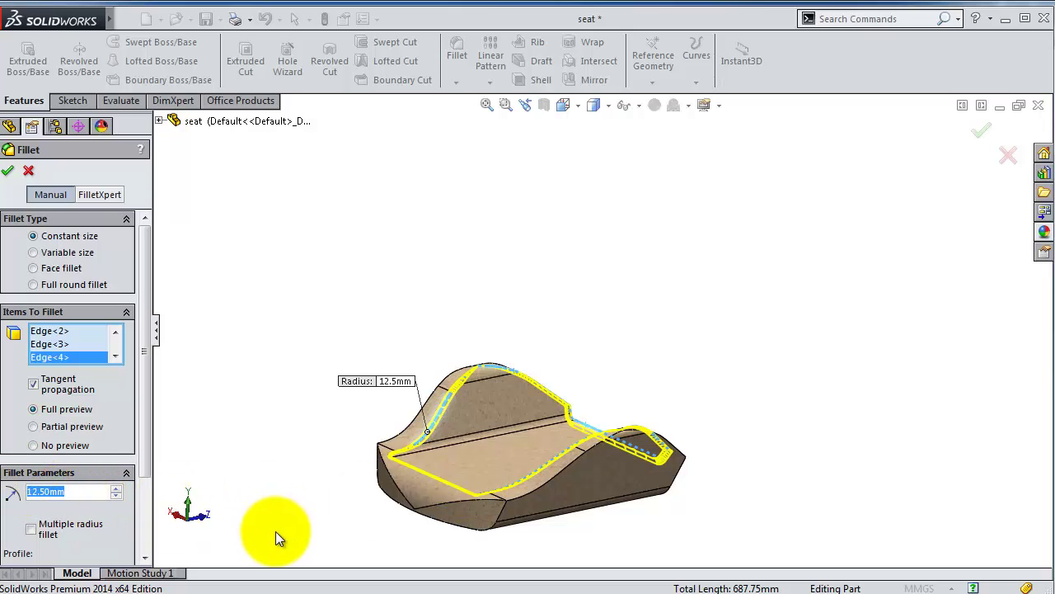
{"action": "type", "text": "20"}
{"action": "key", "text": "Return"}
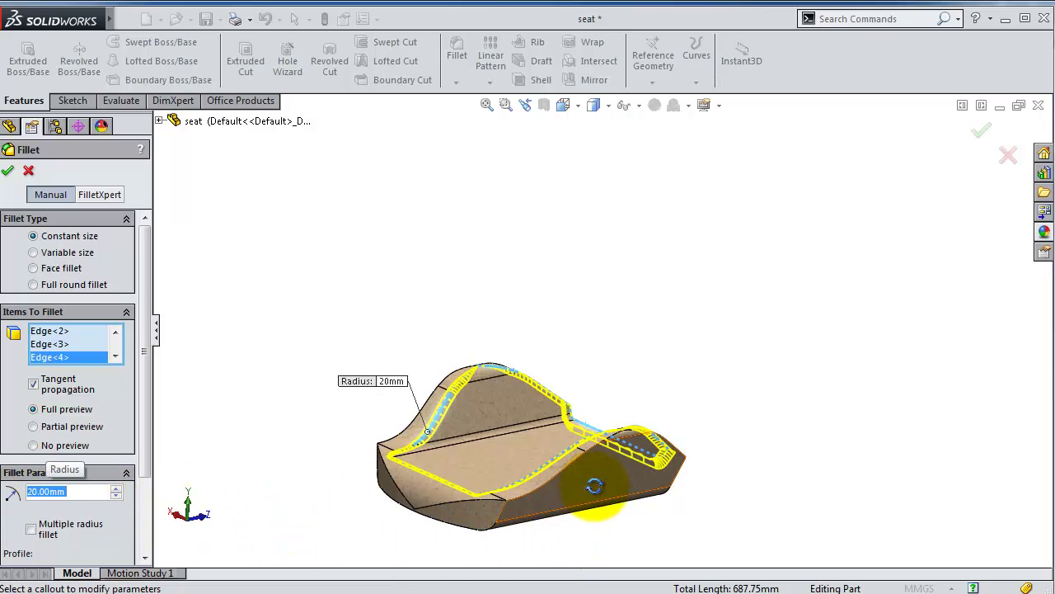
{"action": "mouse_move", "coordinate": [593, 486]}
{"action": "middle_mouse_down"}
{"action": "mouse_move", "coordinate": [608, 506]}
{"action": "mouse_move", "coordinate": [530, 506]}
{"action": "middle_mouse_up"}
{"action": "scroll", "coordinate": [504, 506], "scroll_direction": "down", "scroll_amount": 3}
{"action": "scroll", "coordinate": [504, 507], "scroll_direction": "down", "scroll_amount": 2}
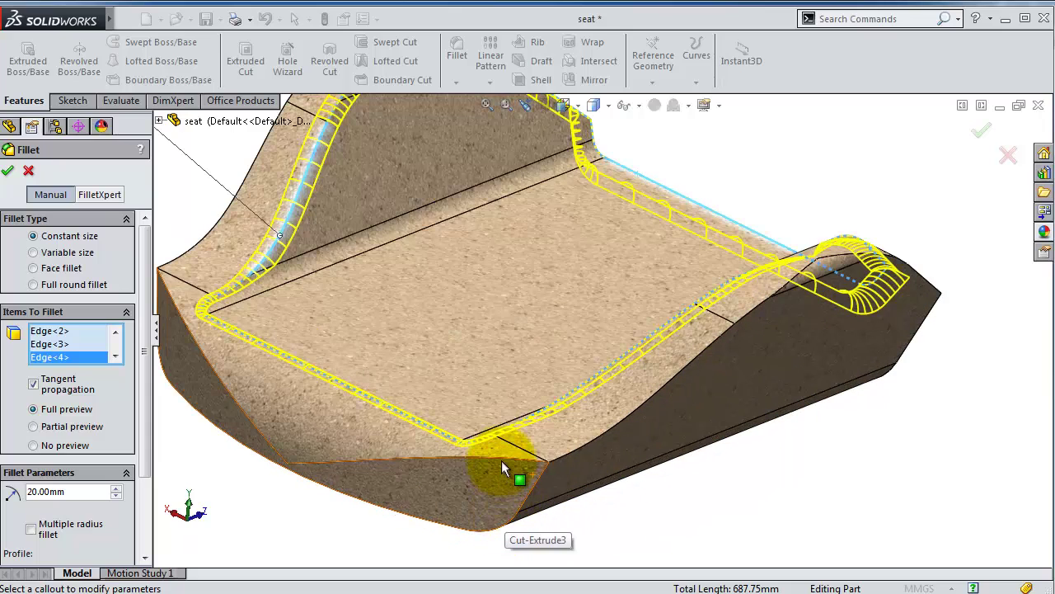
{"action": "left_click", "coordinate": [501, 462]}
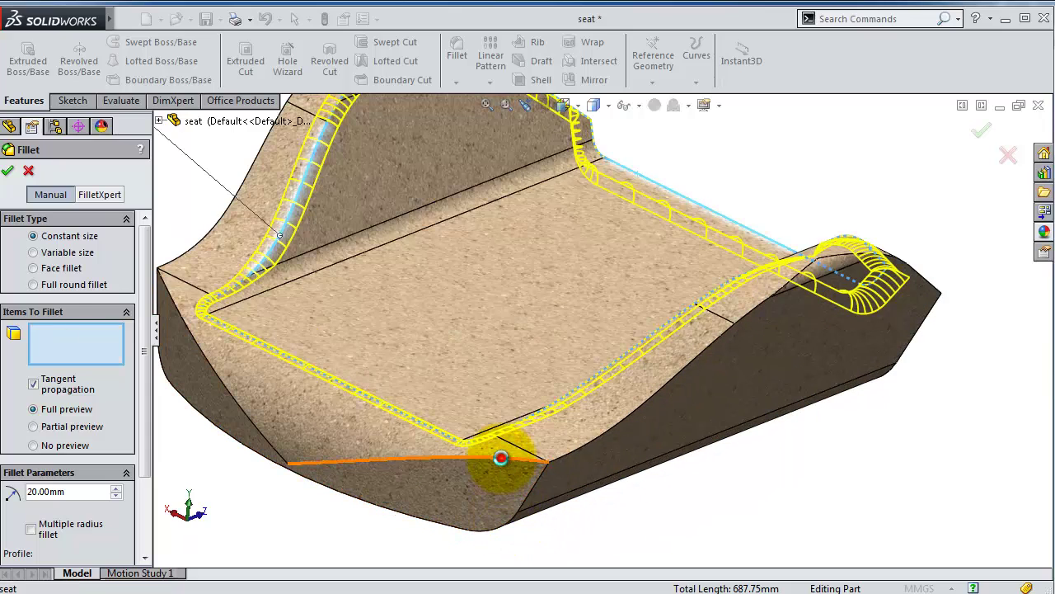
{"action": "left_click", "coordinate": [273, 439]}
{"action": "mouse_move", "coordinate": [294, 361]}
{"action": "middle_mouse_down"}
{"action": "mouse_move", "coordinate": [333, 401]}
{"action": "mouse_move", "coordinate": [277, 370]}
{"action": "mouse_move", "coordinate": [243, 440]}
{"action": "mouse_move", "coordinate": [266, 412]}
{"action": "mouse_move", "coordinate": [610, 419]}
{"action": "middle_mouse_up"}
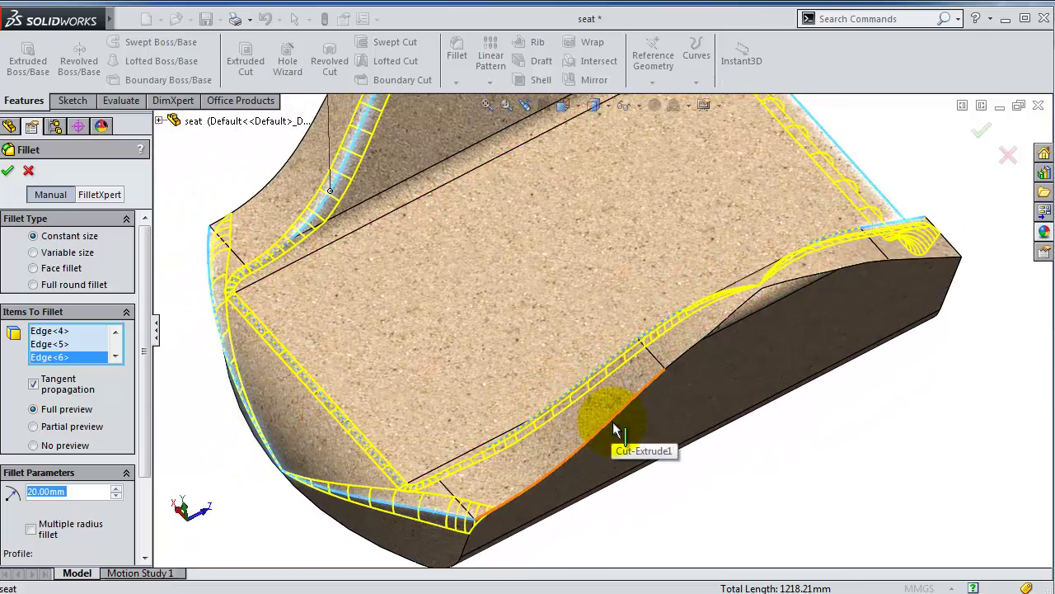
{"action": "left_click", "coordinate": [977, 136]}
{"action": "mouse_move", "coordinate": [977, 136]}
{"action": "middle_mouse_down"}
{"action": "mouse_move", "coordinate": [860, 318]}
{"action": "mouse_move", "coordinate": [714, 405]}
{"action": "mouse_move", "coordinate": [766, 401]}
{"action": "mouse_move", "coordinate": [765, 411]}
{"action": "mouse_move", "coordinate": [737, 401]}
{"action": "mouse_move", "coordinate": [751, 338]}
{"action": "mouse_move", "coordinate": [759, 372]}
{"action": "mouse_move", "coordinate": [606, 256]}
{"action": "middle_mouse_up"}
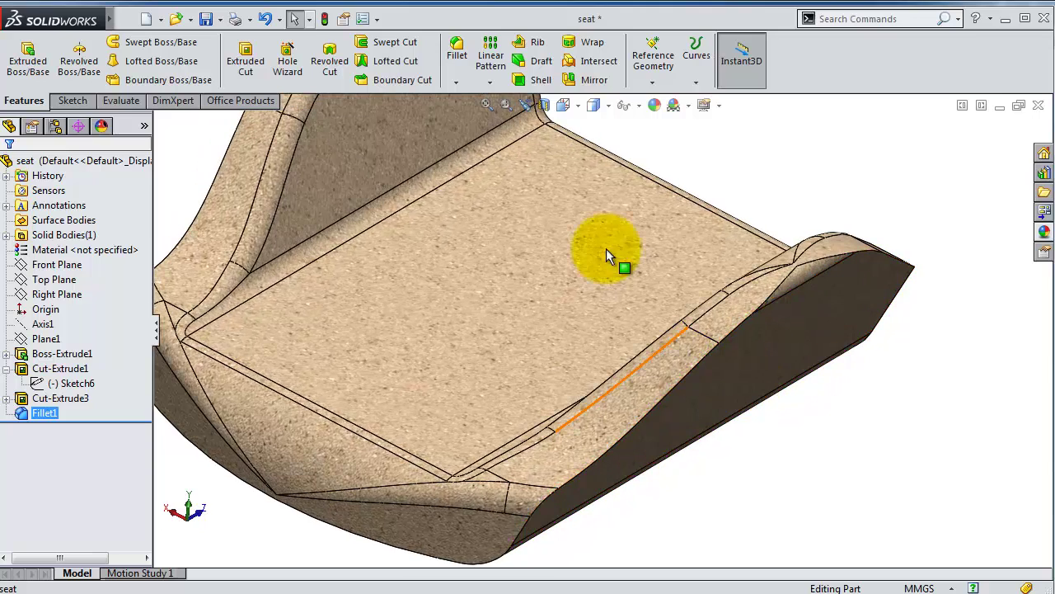
- Round the seat's curved side edge with a 12.5 mm fillet, creating Fillet2
{"action": "left_click", "coordinate": [458, 51]}
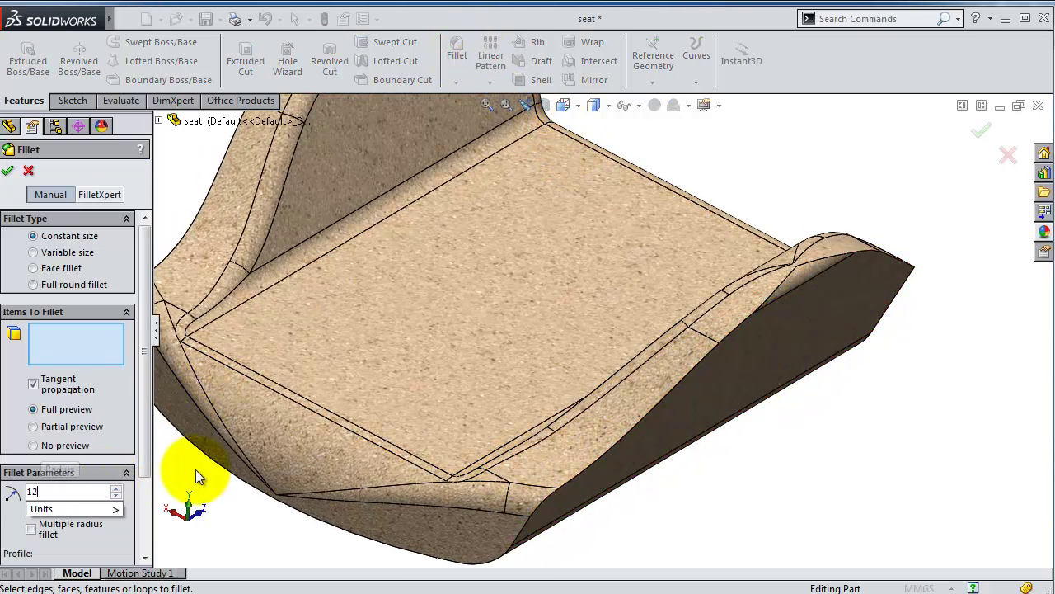
{"action": "type", "text": "12.50mm"}
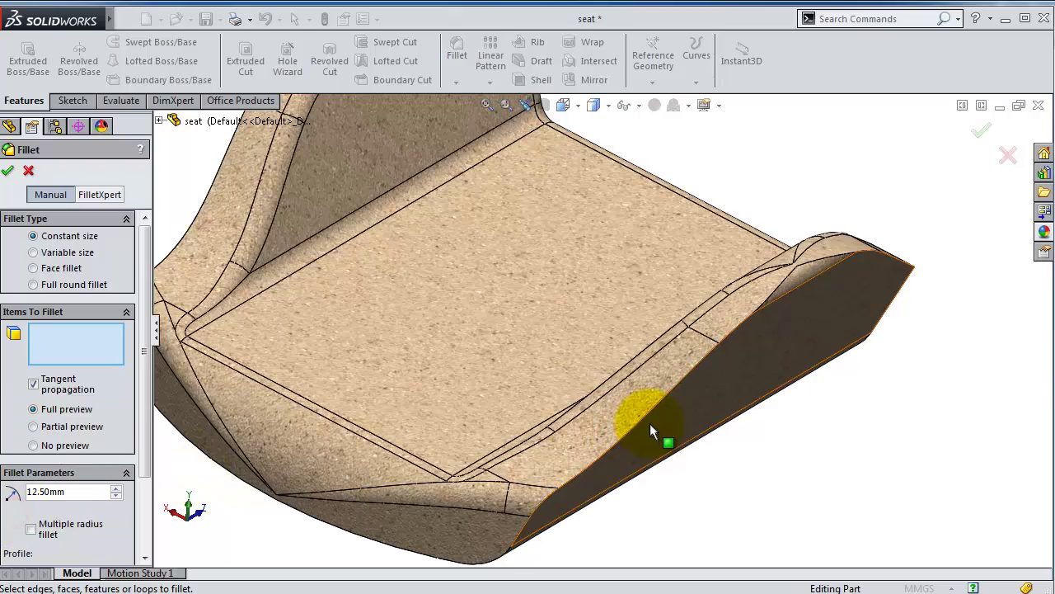
{"action": "left_click", "coordinate": [647, 413]}
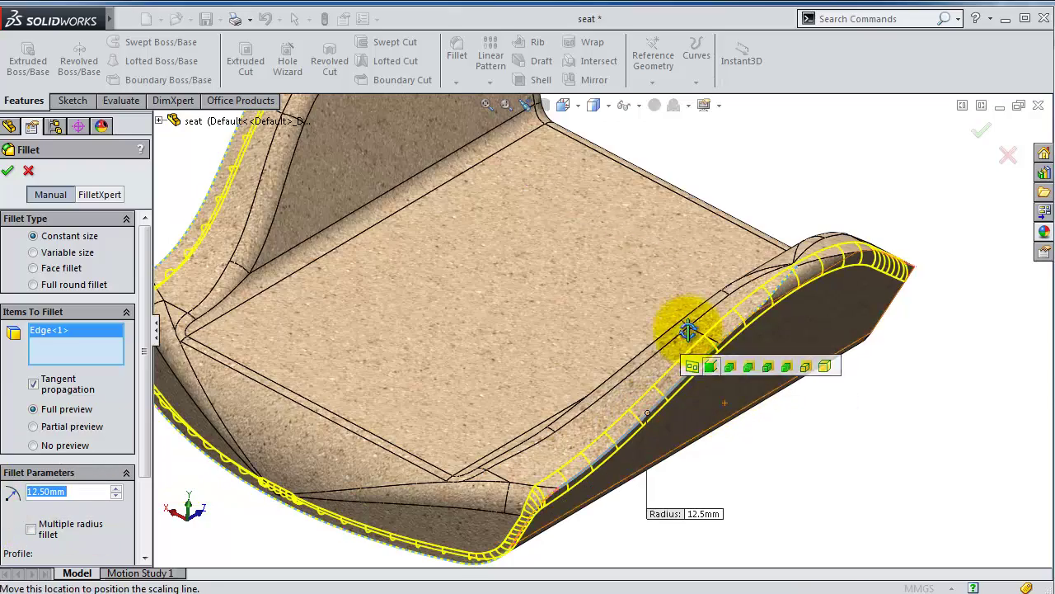
{"action": "mouse_move", "coordinate": [683, 330]}
{"action": "middle_mouse_down"}
{"action": "mouse_move", "coordinate": [660, 294]}
{"action": "mouse_move", "coordinate": [568, 323]}
{"action": "mouse_move", "coordinate": [590, 336]}
{"action": "mouse_move", "coordinate": [695, 349]}
{"action": "mouse_move", "coordinate": [739, 377]}
{"action": "mouse_move", "coordinate": [754, 412]}
{"action": "mouse_move", "coordinate": [817, 460]}
{"action": "mouse_move", "coordinate": [808, 495]}
{"action": "middle_mouse_up"}
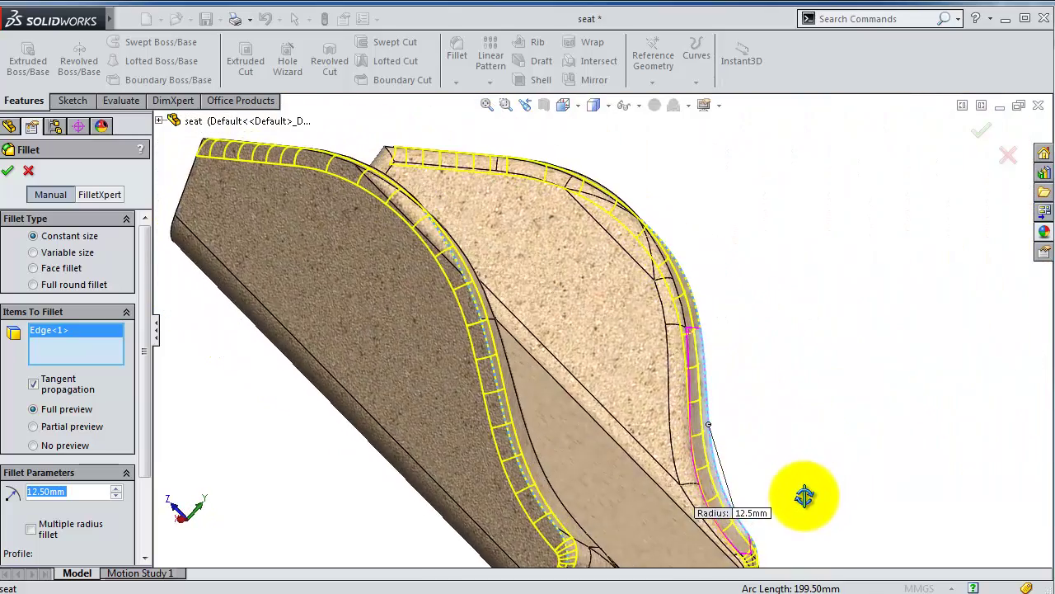
{"action": "key", "text": "Return"}
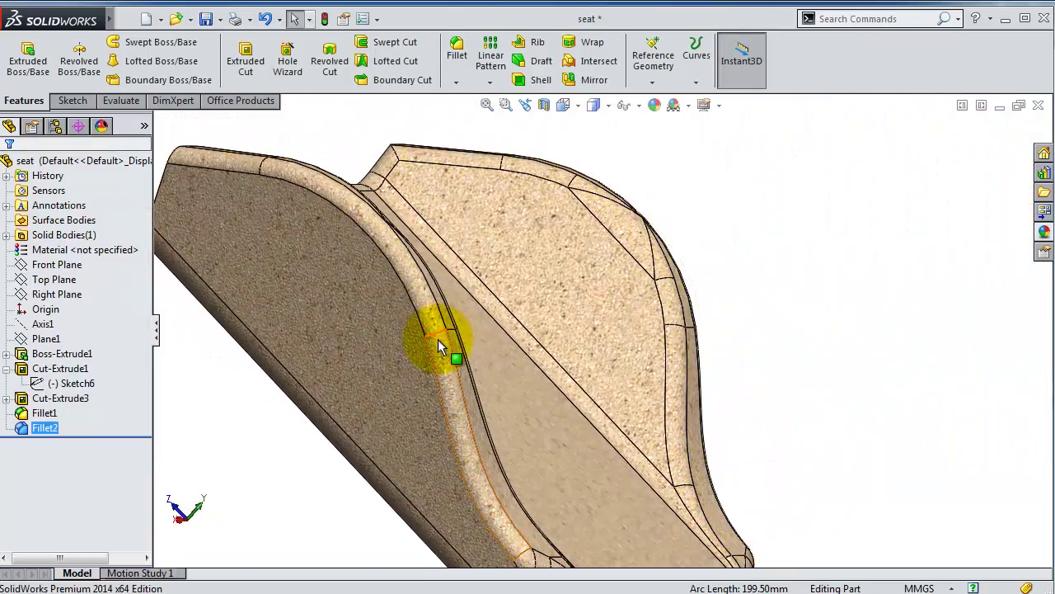
{"action": "mouse_move", "coordinate": [436, 341]}
{"action": "middle_mouse_down"}
{"action": "mouse_move", "coordinate": [396, 247]}
{"action": "mouse_move", "coordinate": [464, 405]}
{"action": "mouse_move", "coordinate": [584, 425]}
{"action": "mouse_move", "coordinate": [558, 396]}
{"action": "mouse_move", "coordinate": [335, 355]}
{"action": "mouse_move", "coordinate": [353, 377]}
{"action": "mouse_move", "coordinate": [376, 374]}
{"action": "middle_mouse_up"}
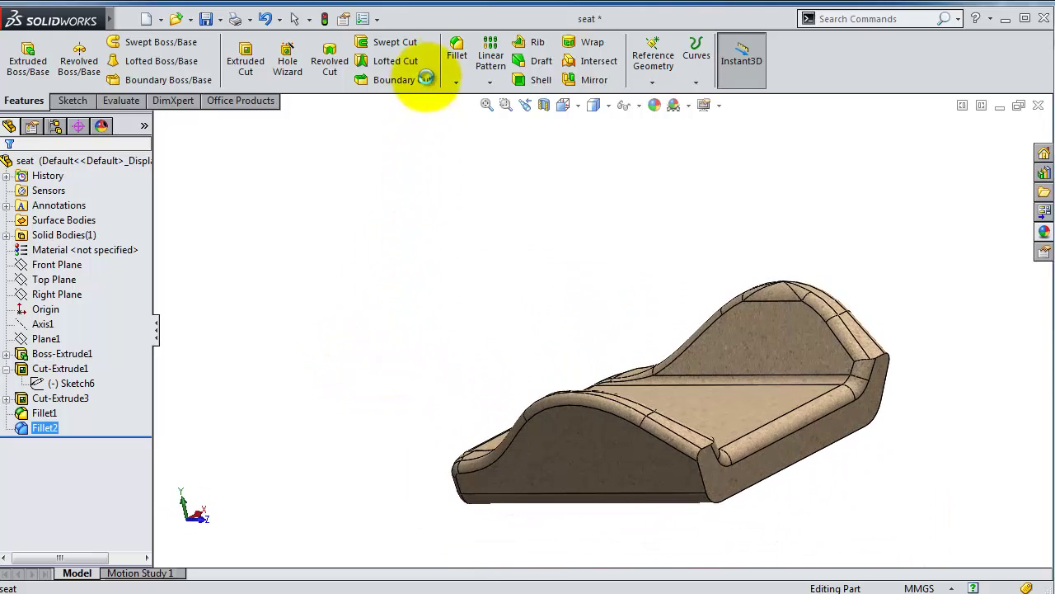
{"action": "left_click", "coordinate": [458, 51]}
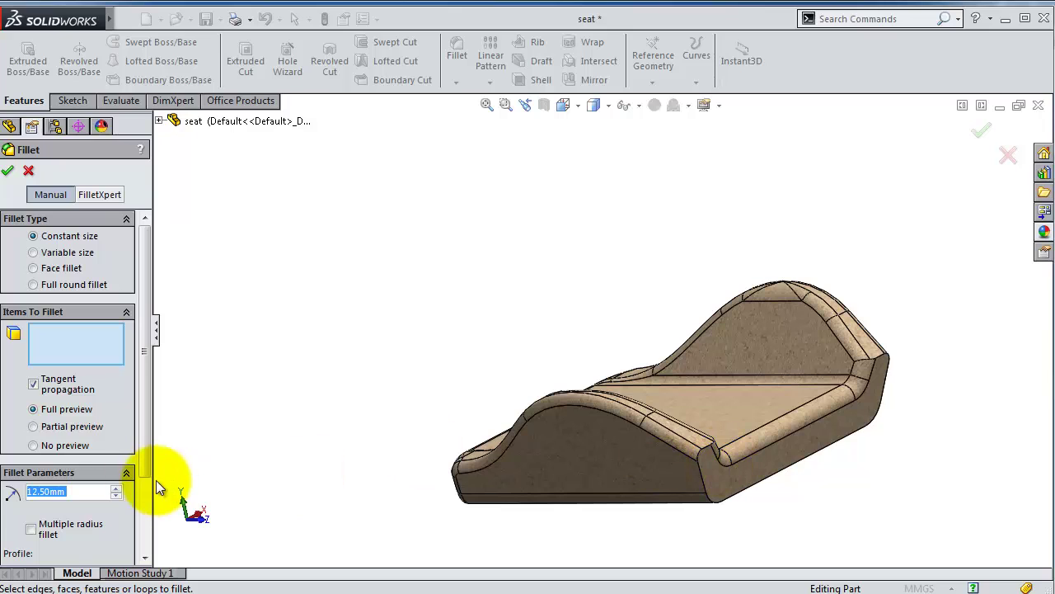
- Enter a 20 mm radius and pick the seat's bottom front edge for the third fillet
{"action": "type", "text": "20"}
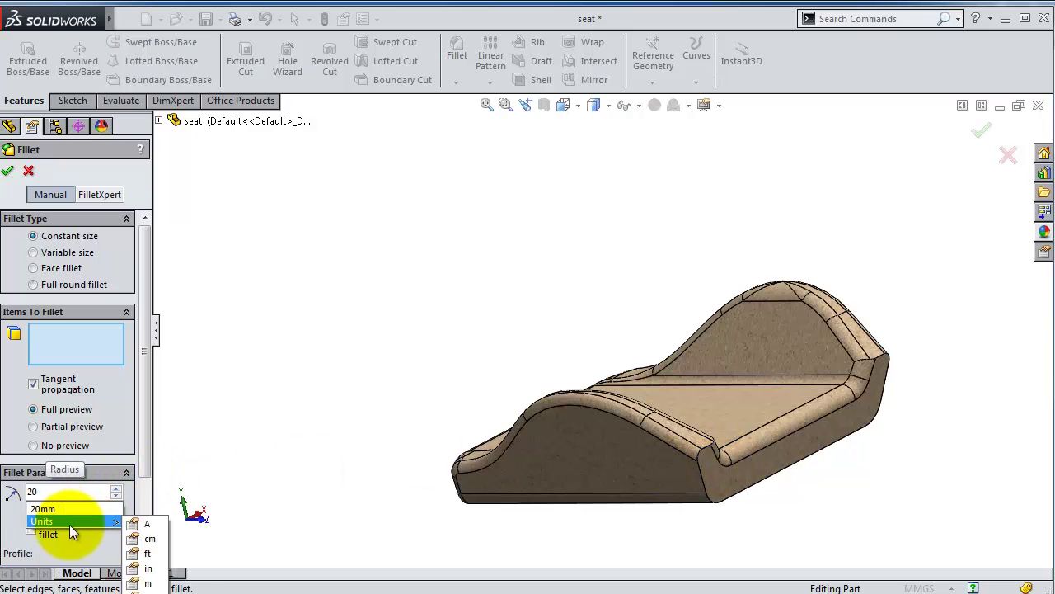
{"action": "left_click", "coordinate": [742, 488]}
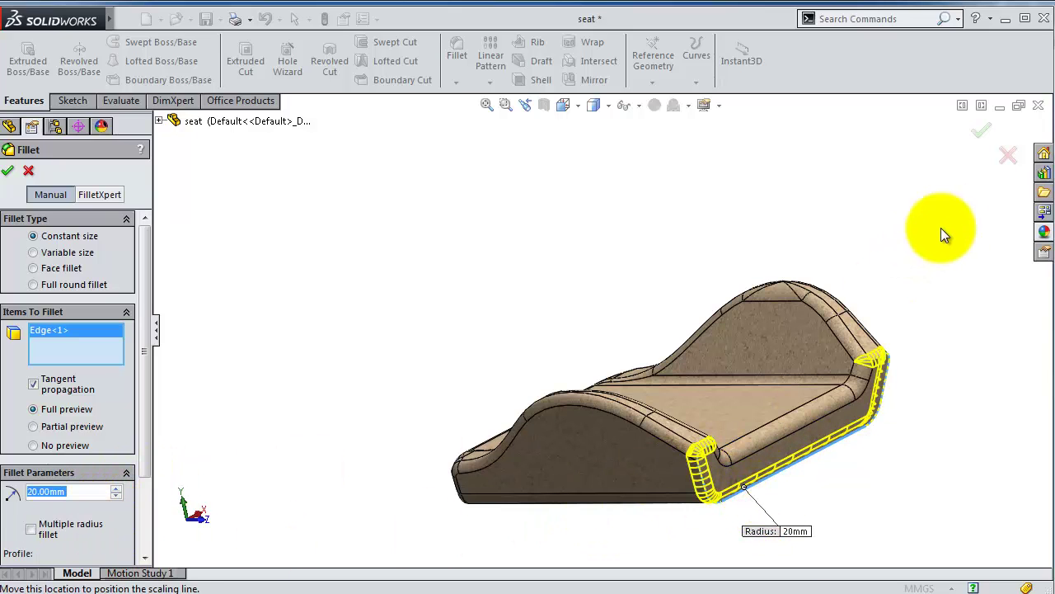